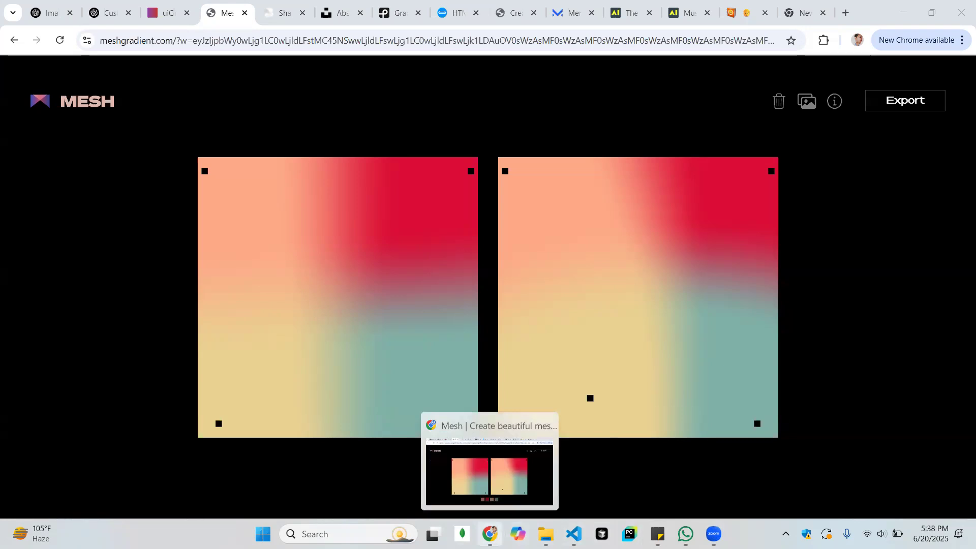
Switch to the Chrome profile listed directly above Work
left_click(859, 41)
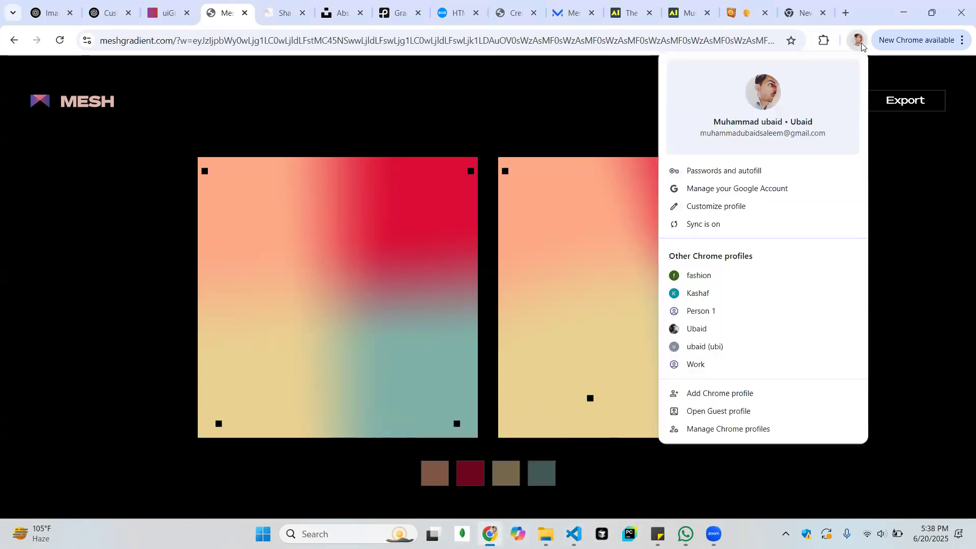
left_click(722, 347)
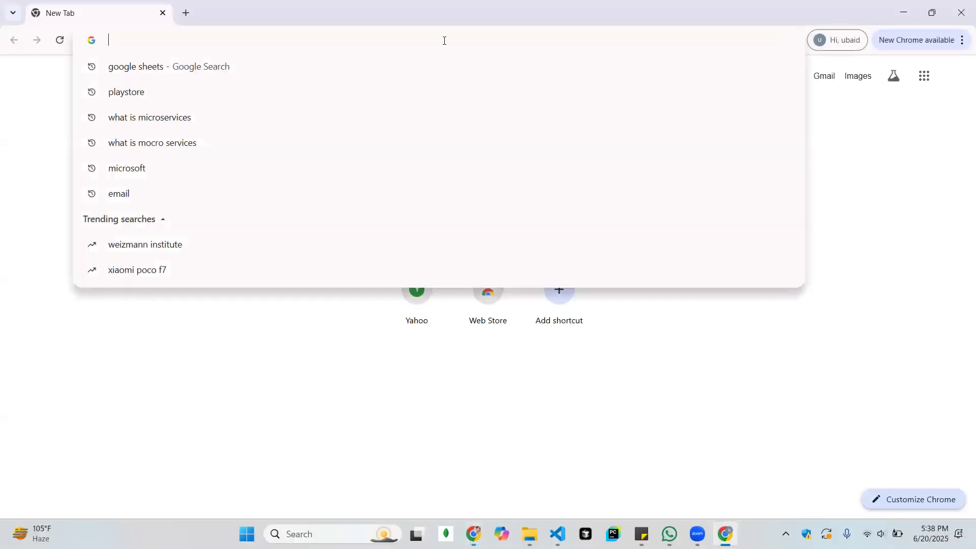
type("mail")
key("BackSpace")
key("BackSpace")
key("BackSpace")
key("BackSpace")
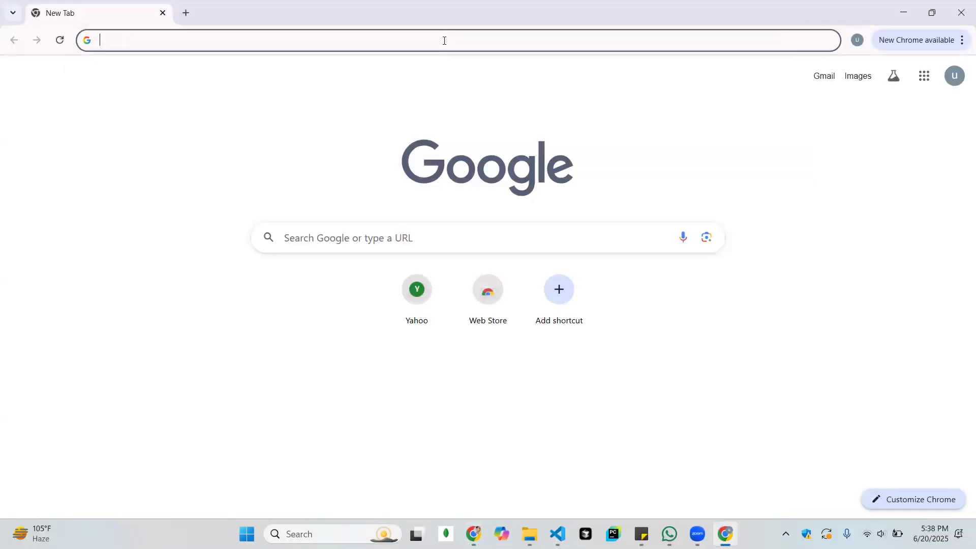
type("gmai")
key("BackSpace")
key("BackSpace")
key("BackSpace")
key("BackSpace")
type("g")
key("BackSpace")
Search the web for google sheets
type("googlw sh")
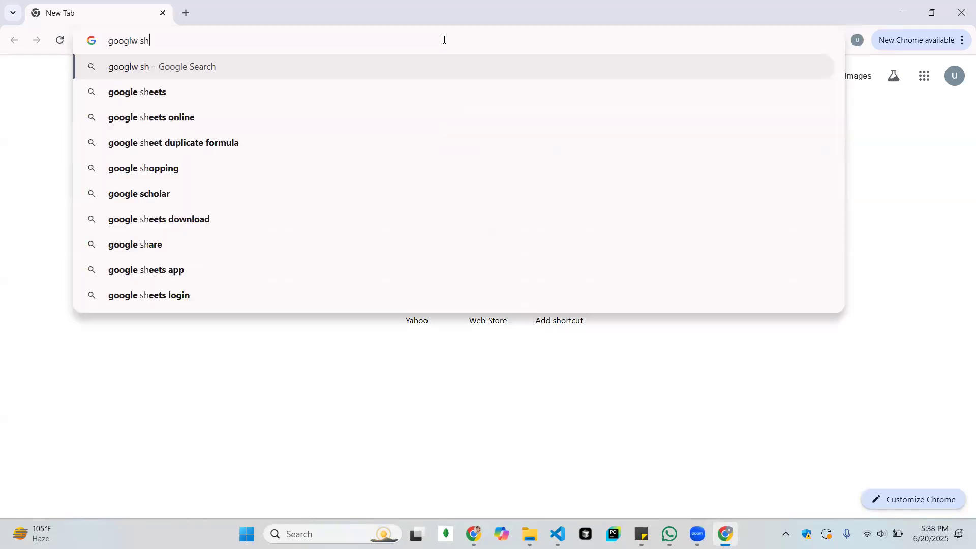
key("BackSpace")
key("BackSpace")
key("BackSpace")
key("BackSpace")
type("e shee")
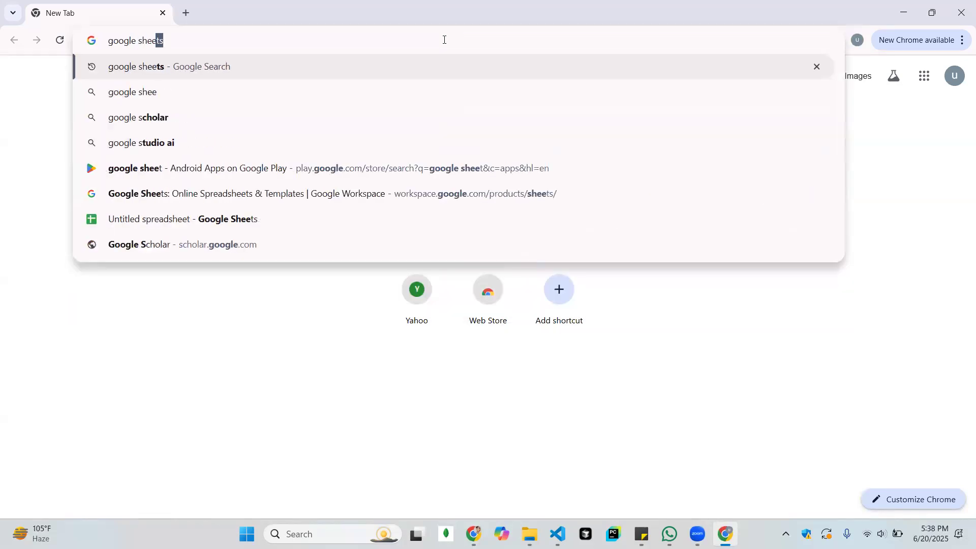
key("Return")
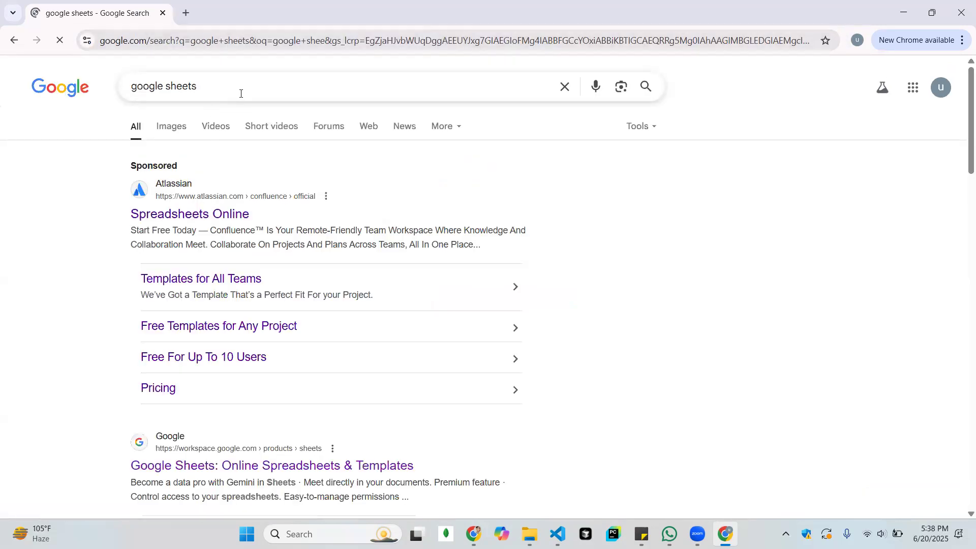
Open Google Sheets from its official search result, leaving only its tab open, and create a blank spreadsheet
left_click(162, 469)
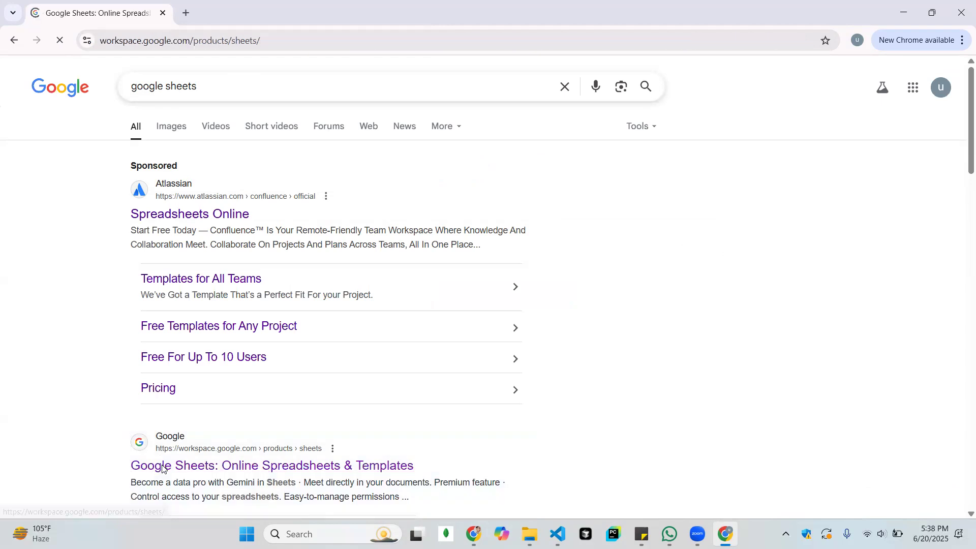
left_click(153, 335)
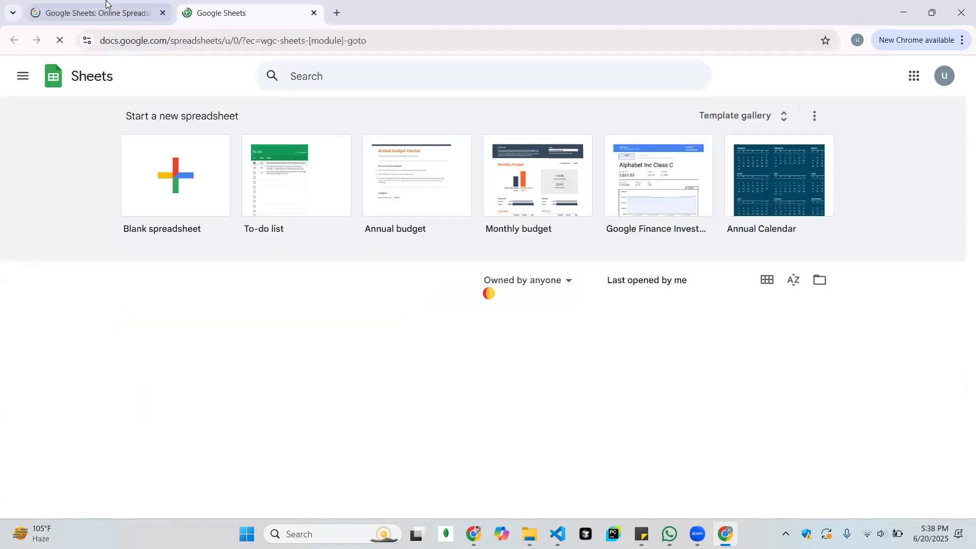
left_click(153, 19)
key("ctrl+w")
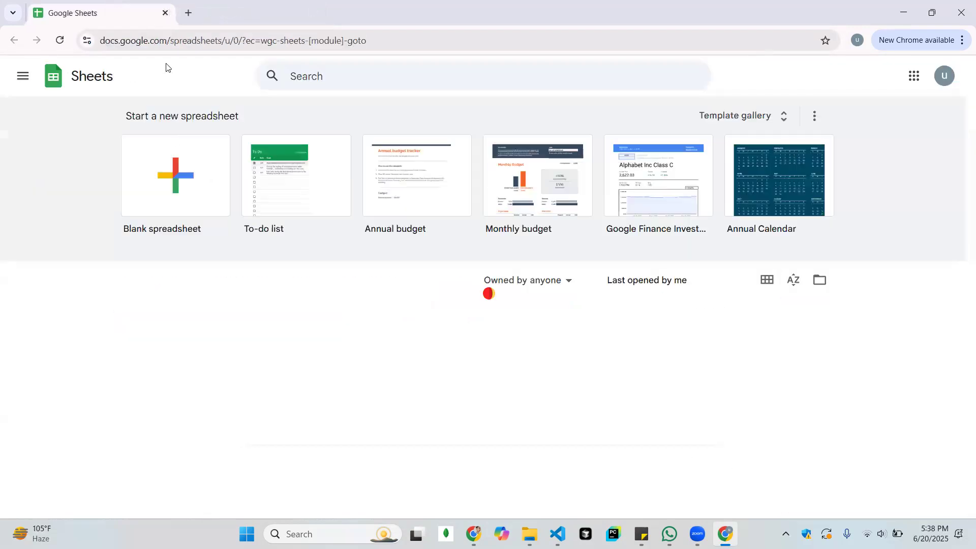
left_click(176, 145)
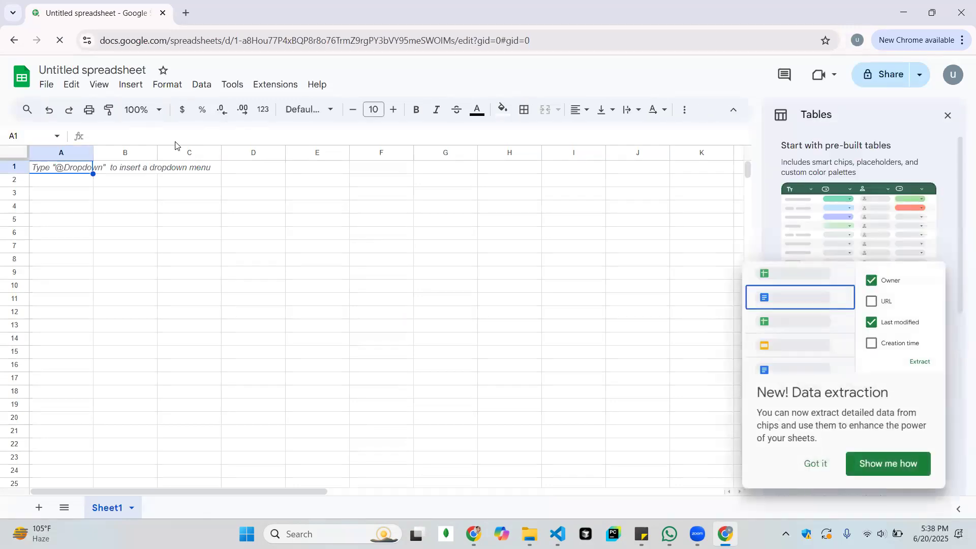
Open the data extraction guide and clear the @ character it inserts in cell A1
left_click(895, 463)
left_click(640, 208)
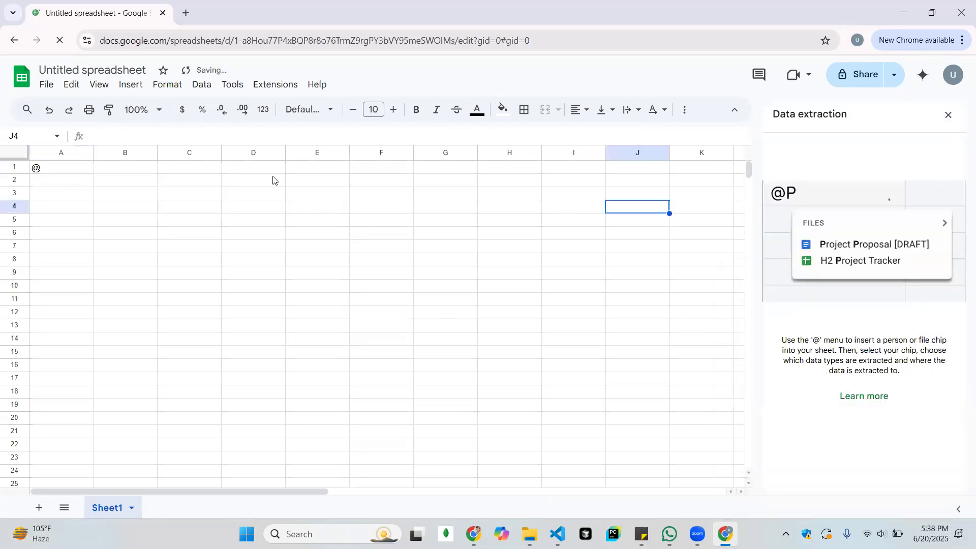
left_click(67, 172)
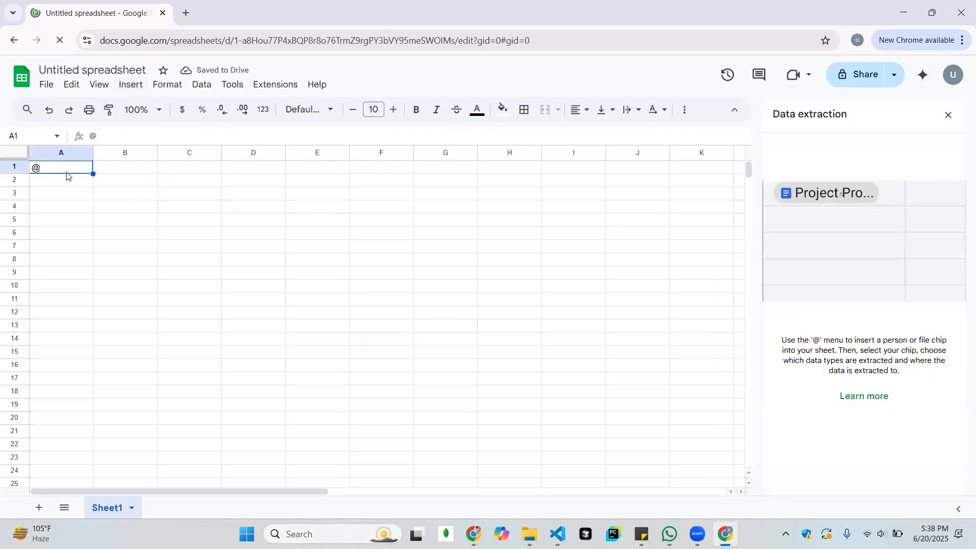
left_click(125, 202)
Review the spreadsheet's file commands, including the email options and the recent files available to open
left_click(42, 87)
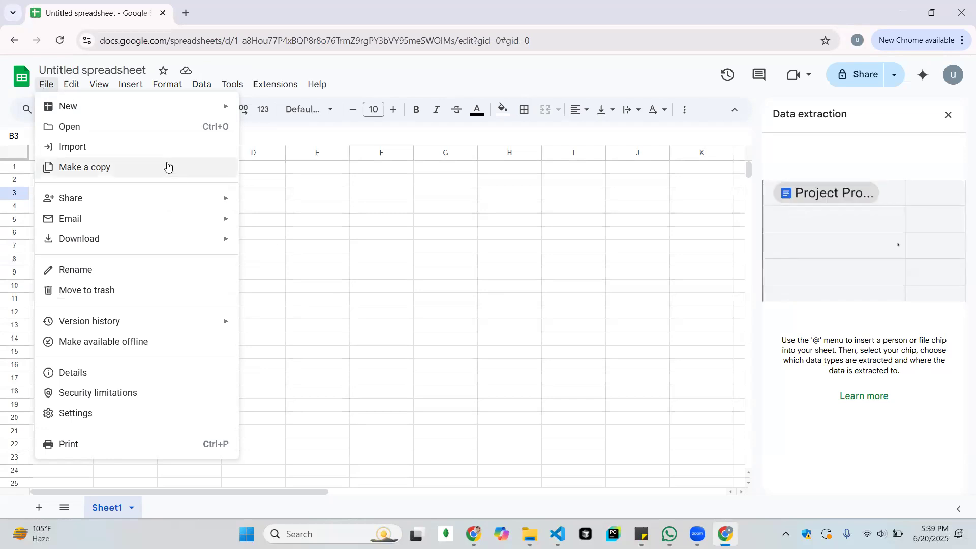
mouse_move(172, 226)
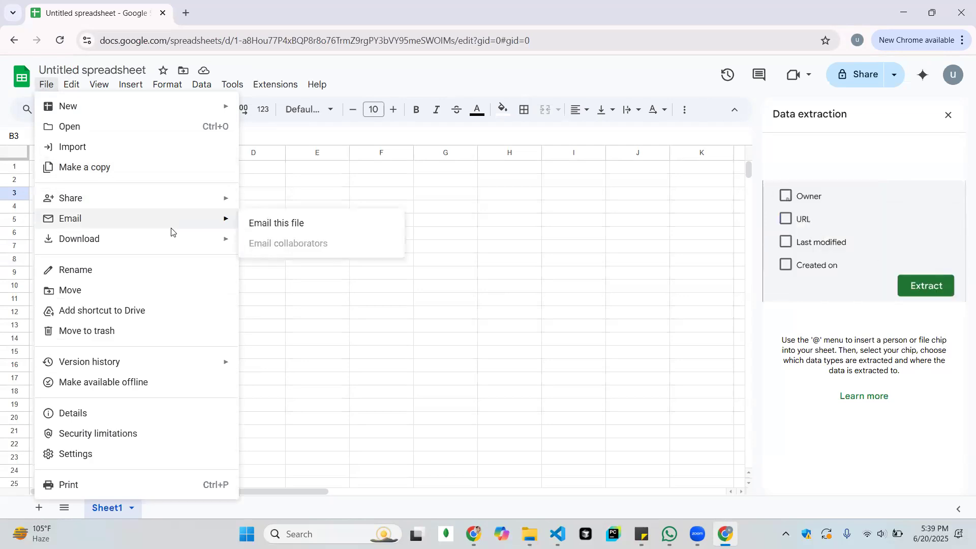
left_click(410, 264)
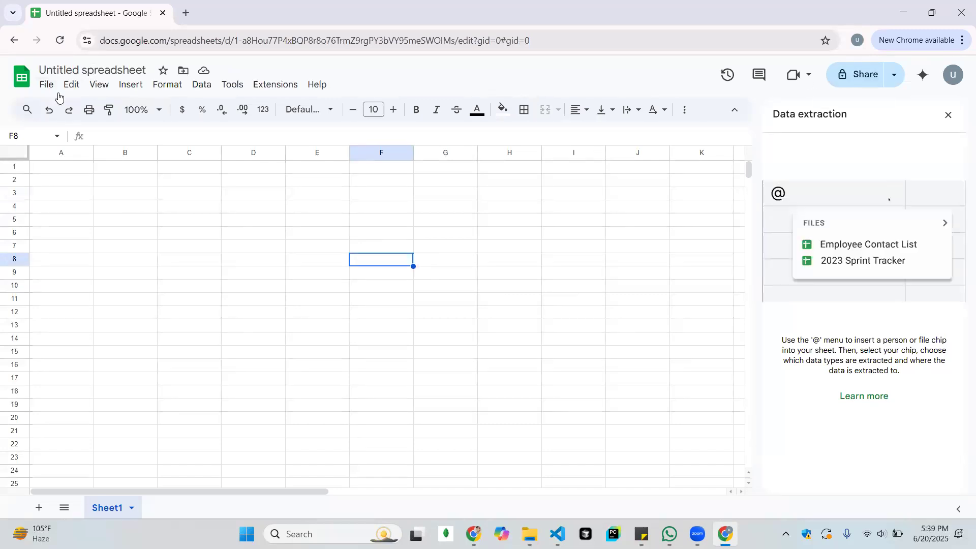
left_click(44, 87)
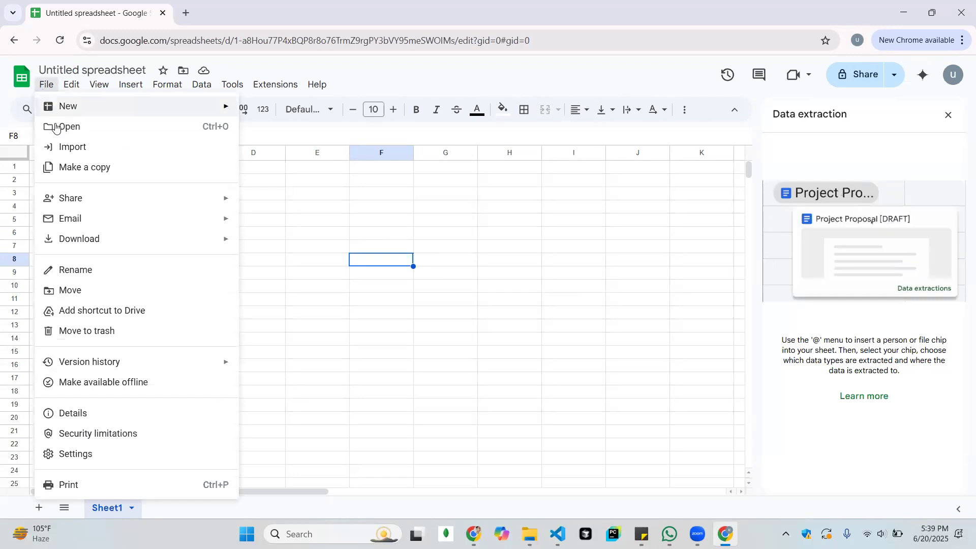
left_click(55, 127)
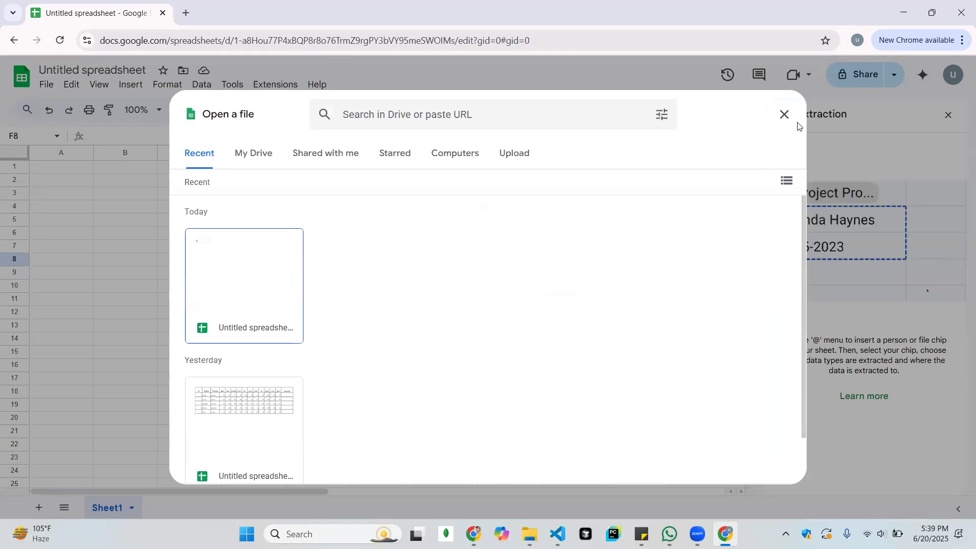
key("Escape")
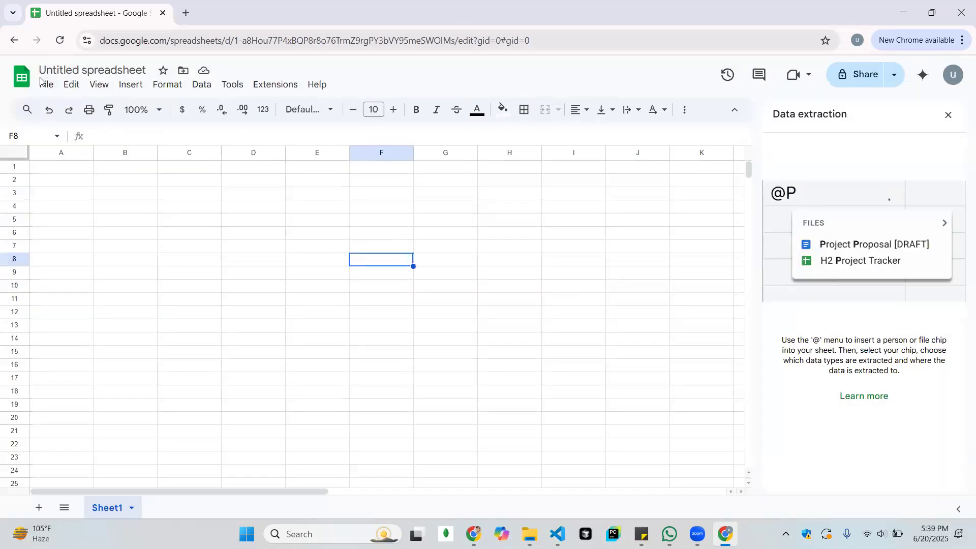
left_click(45, 85)
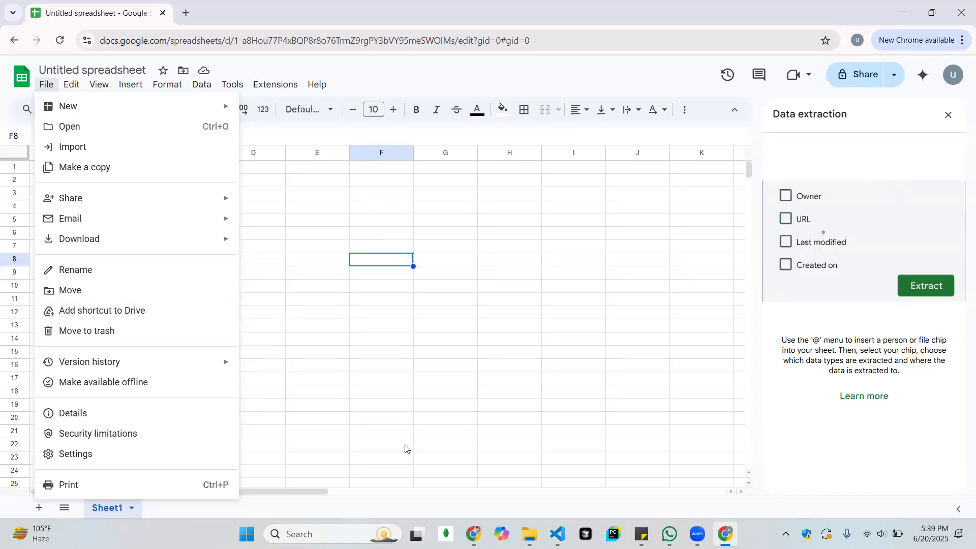
key("alt+Tab")
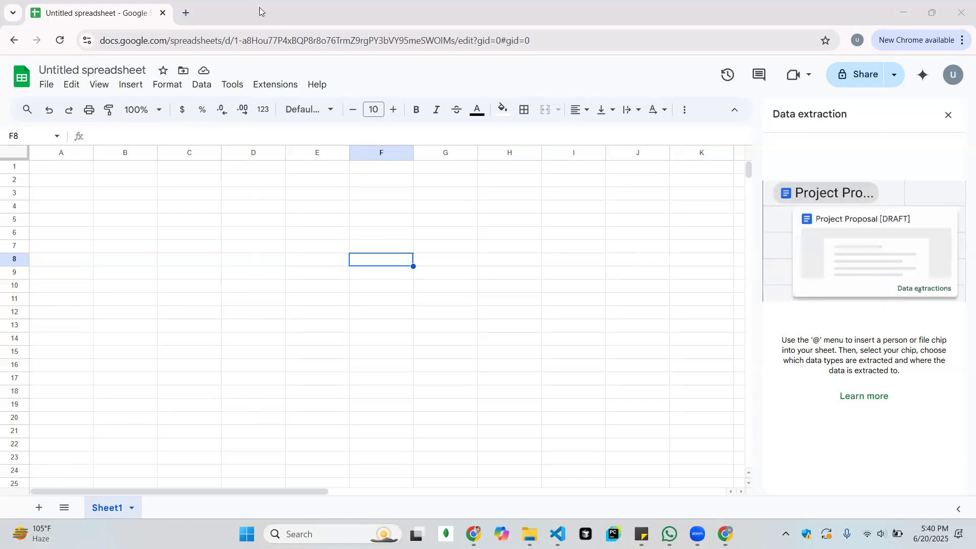
Search the web for computer pics in a new browser tab
left_click(185, 13)
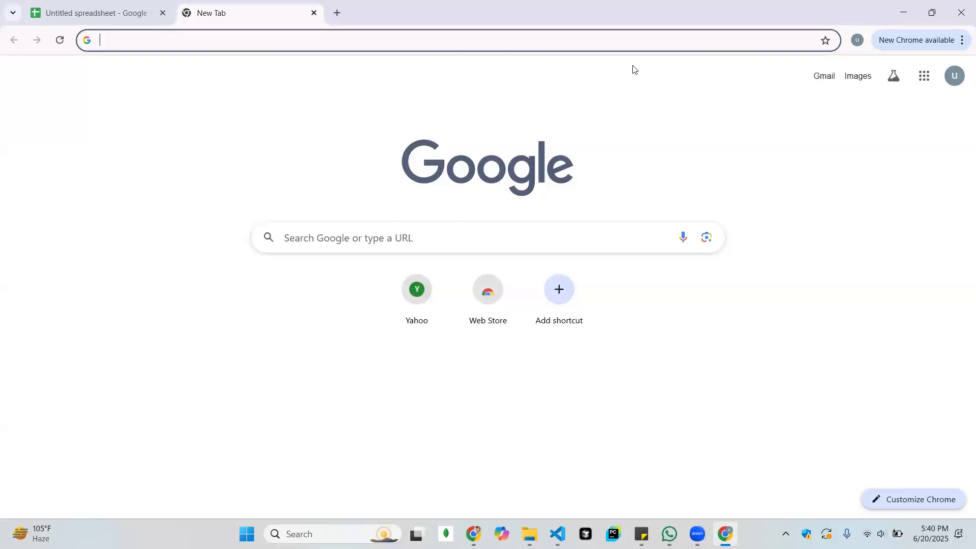
left_click(530, 38)
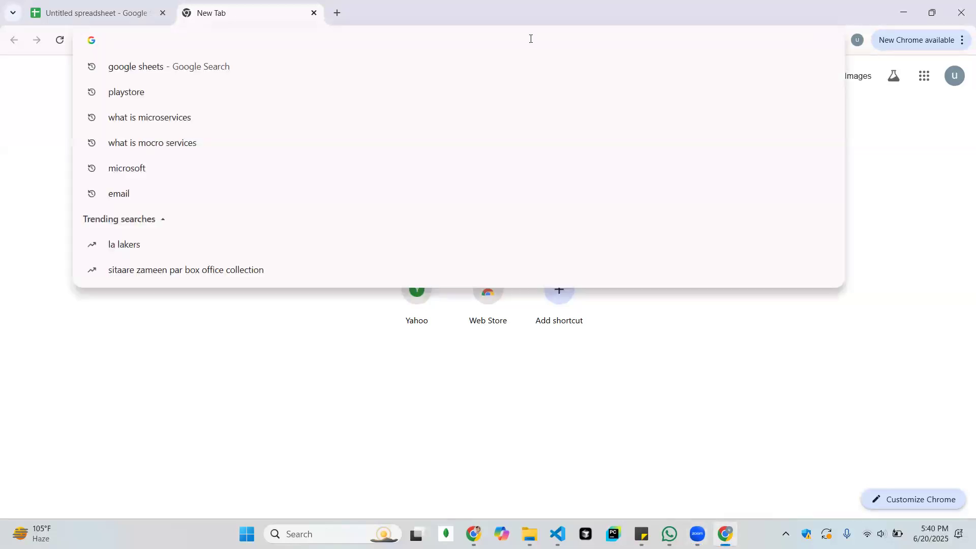
type("efl")
key("Escape")
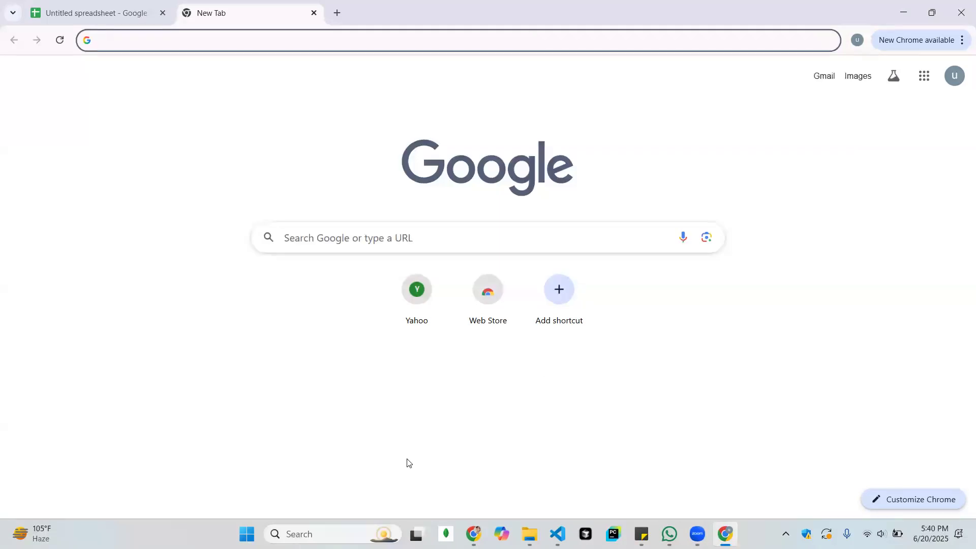
left_click(373, 45)
type("computer pics")
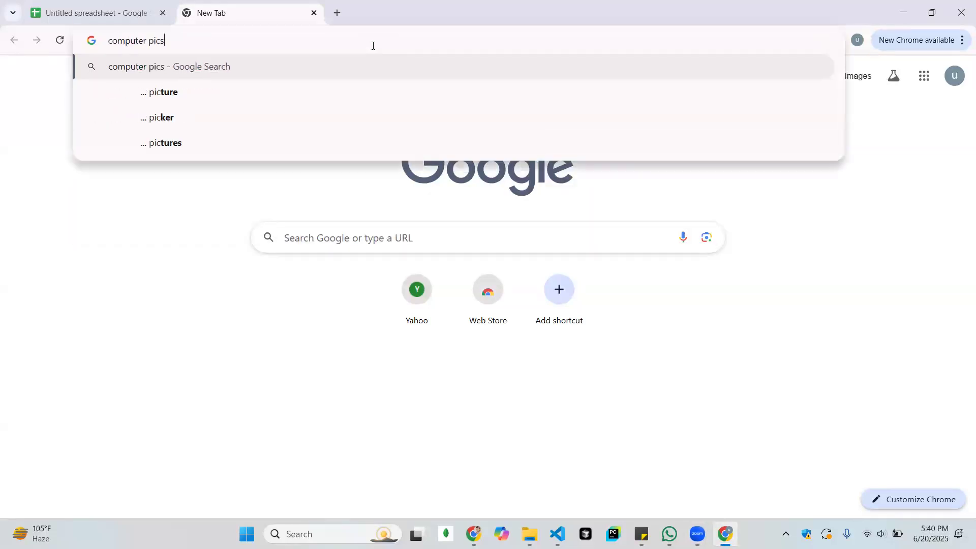
key("Return")
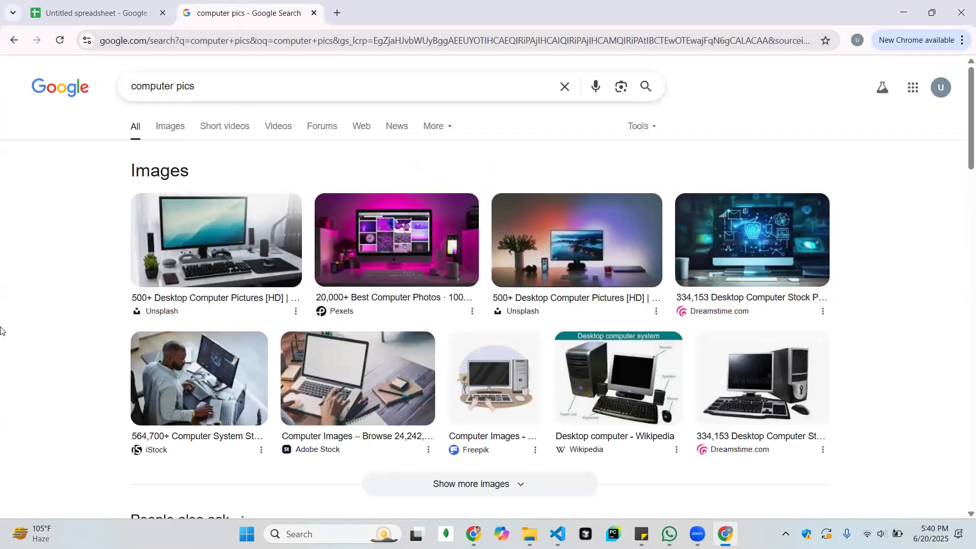
Open the Unsplash, Pexels and Pixabay computer image results in separate tabs
scroll(1, 331, "down", 1)
scroll(1, 331, "down", 3)
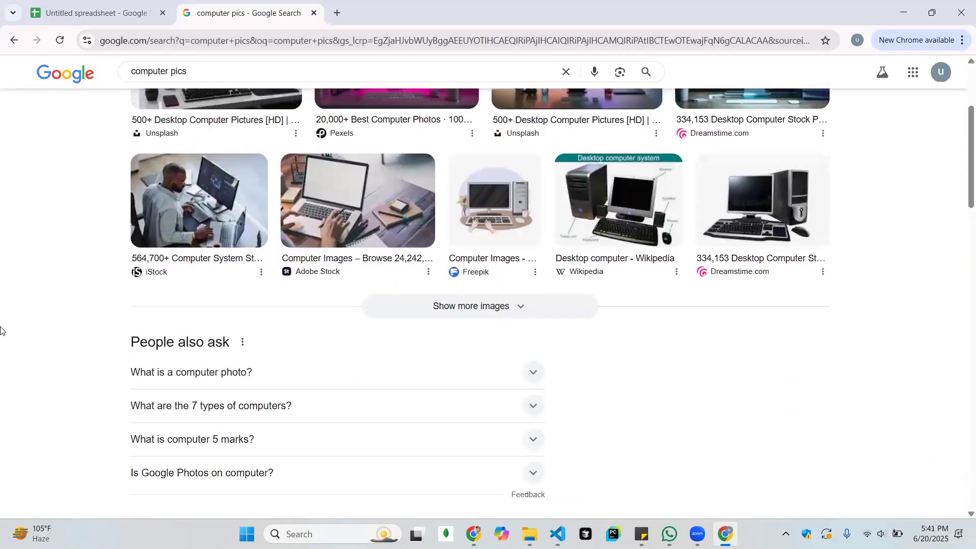
scroll(1, 331, "up", 4)
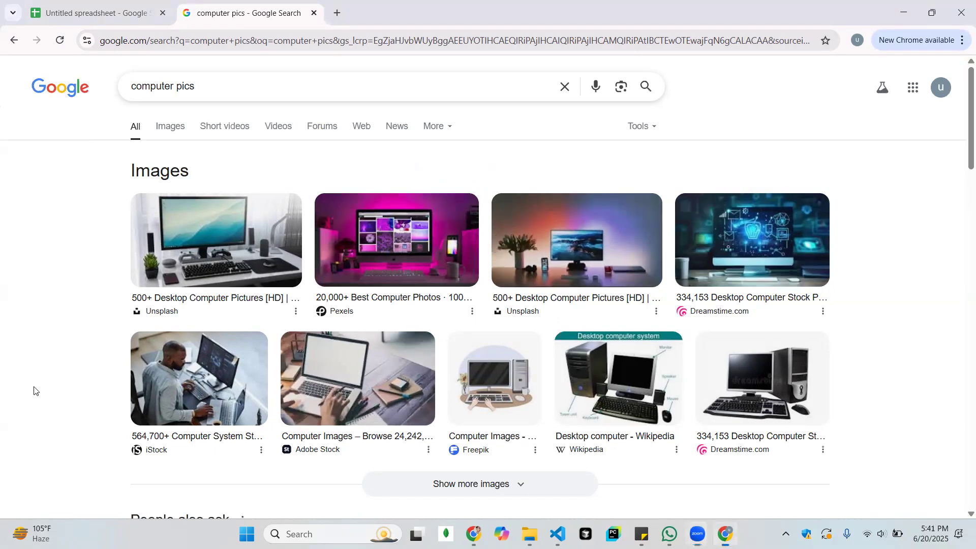
scroll(34, 391, "down", 8)
scroll(34, 391, "down", 2)
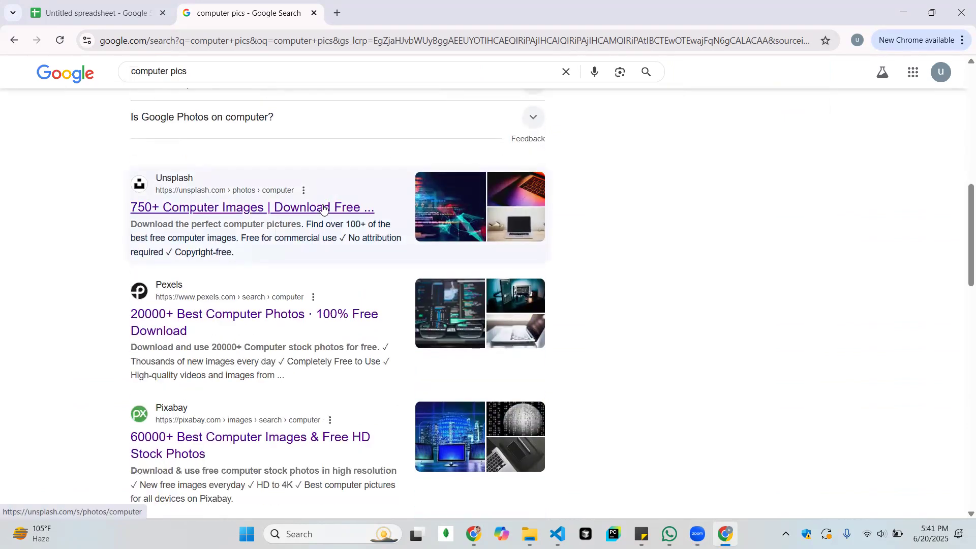
left_click(324, 209, "ctrl")
left_click(222, 322, "ctrl")
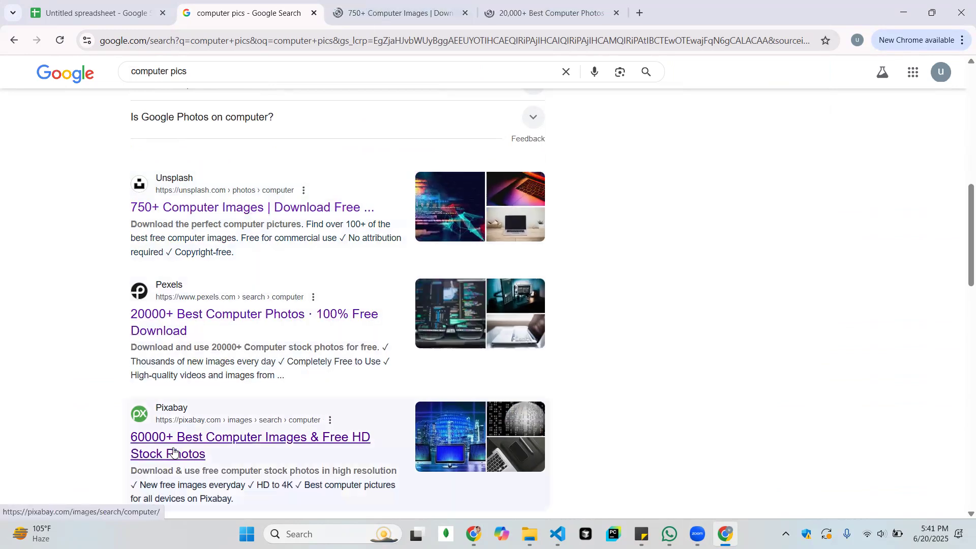
left_click(174, 452, "ctrl")
Download the free "MacBook Pro turned on" photo from the Unsplash computer results and open the downloaded file
key("ctrl+Tab")
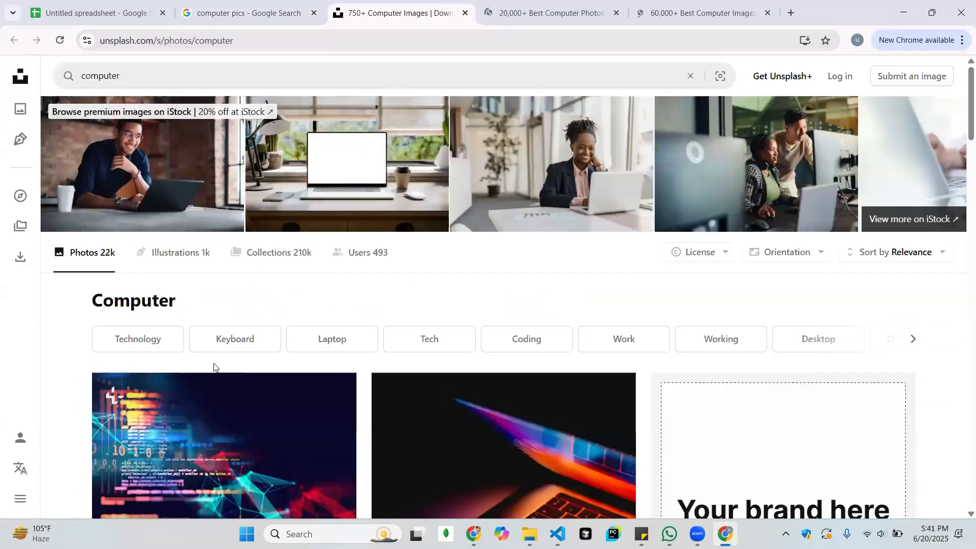
scroll(214, 367, "down", 6)
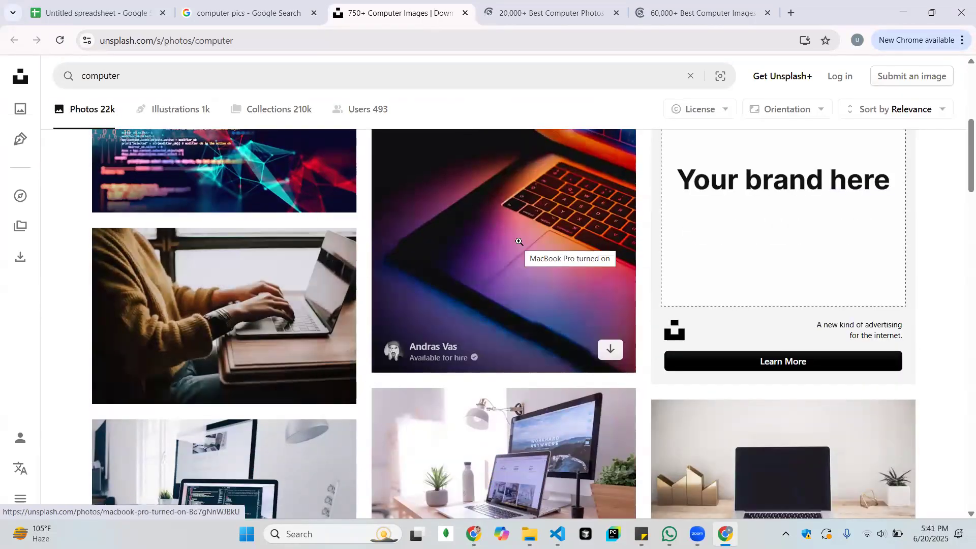
scroll(519, 241, "up", 3)
mouse_move(292, 273)
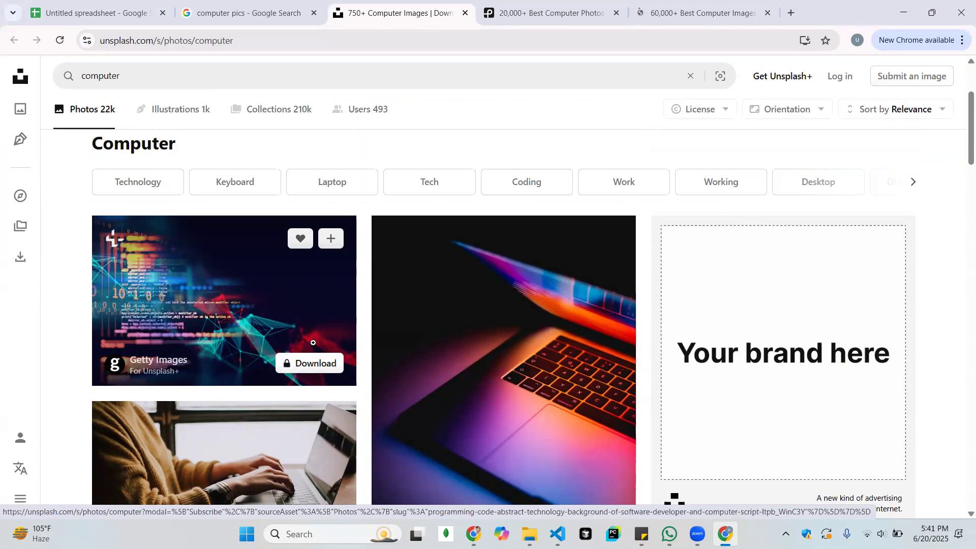
scroll(449, 278, "down", 3)
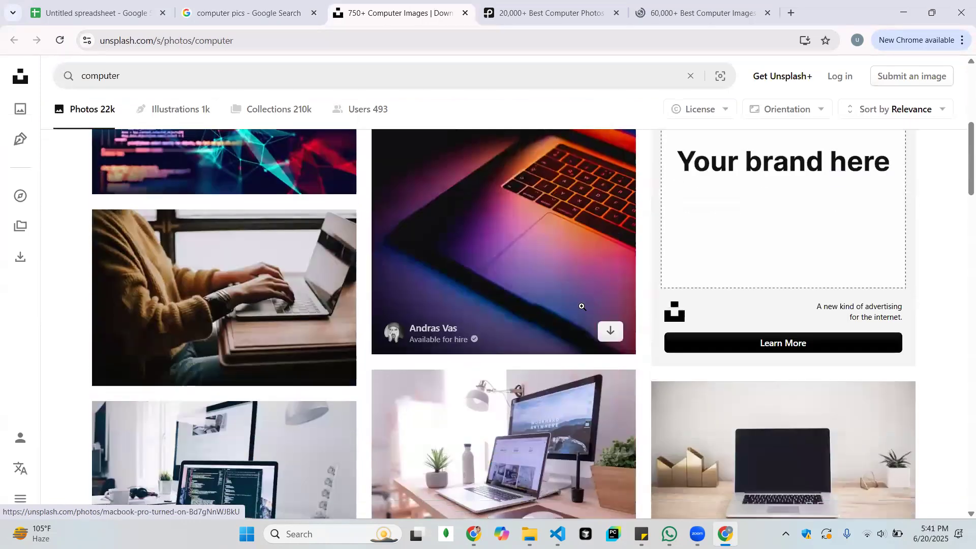
left_click(612, 330)
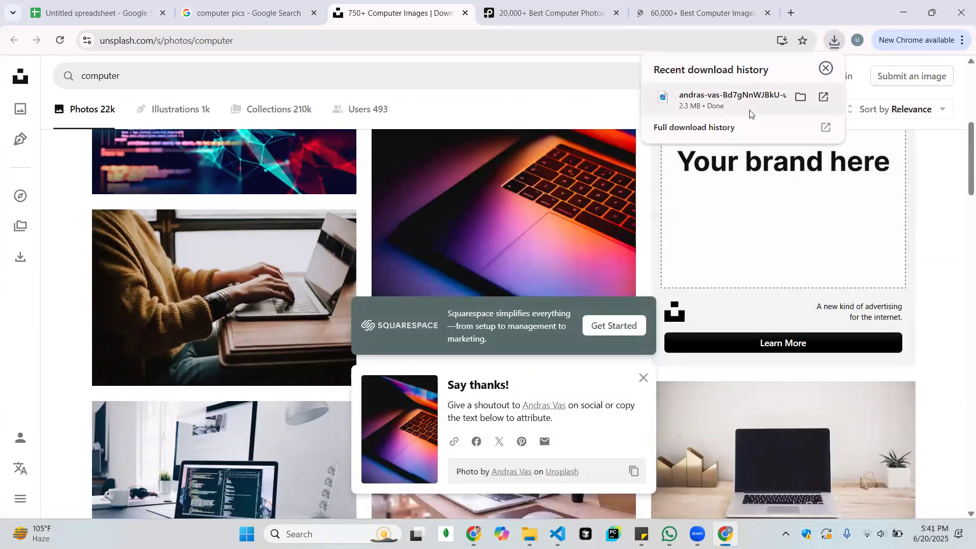
left_click(751, 109)
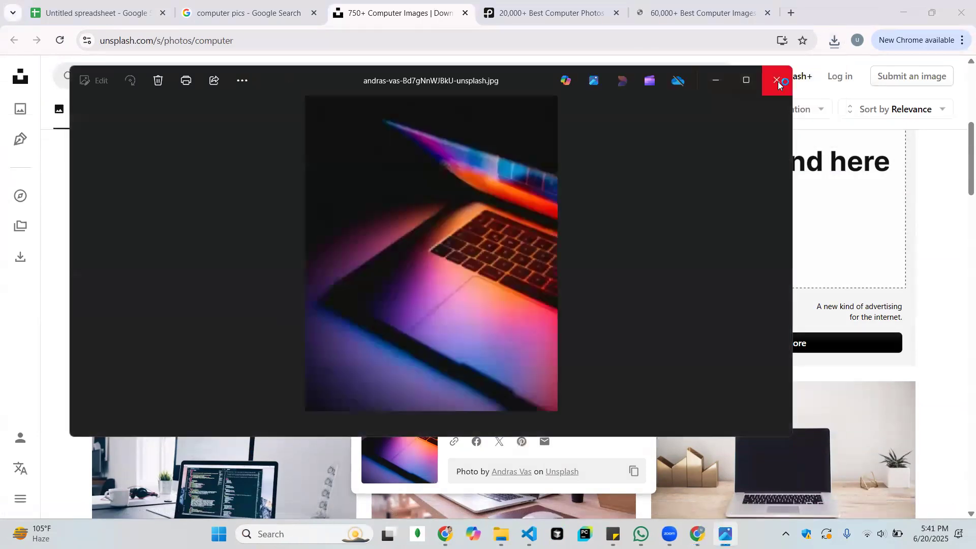
Close the photo viewer, then the Unsplash, Pexels and Pixabay tabs, leaving the computer pics search results open
left_click(777, 80)
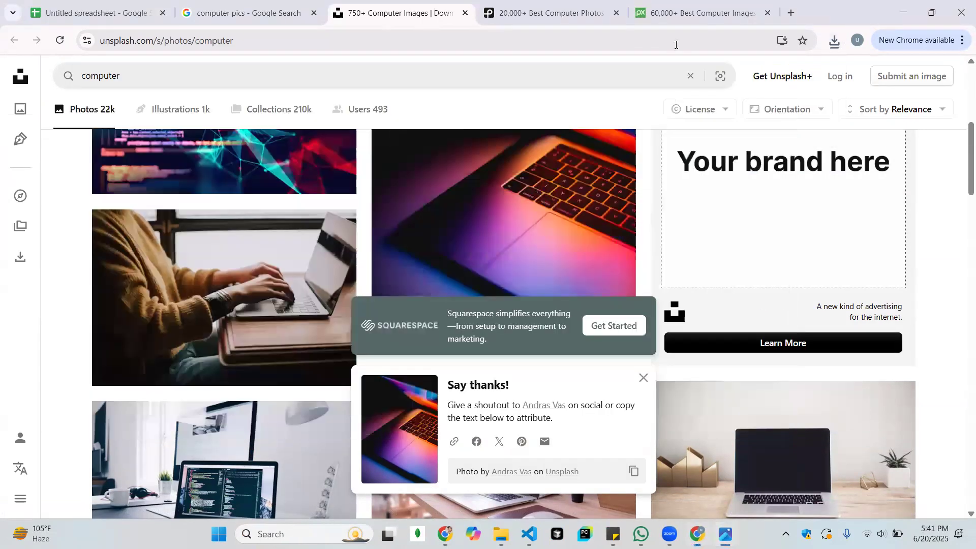
left_click(465, 13)
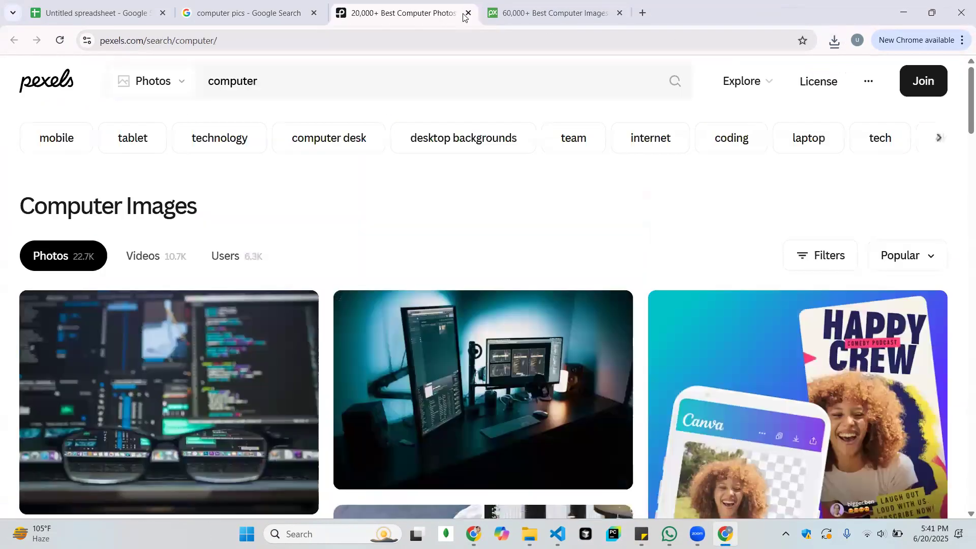
mouse_move(433, 348)
scroll(433, 348, "down", 2)
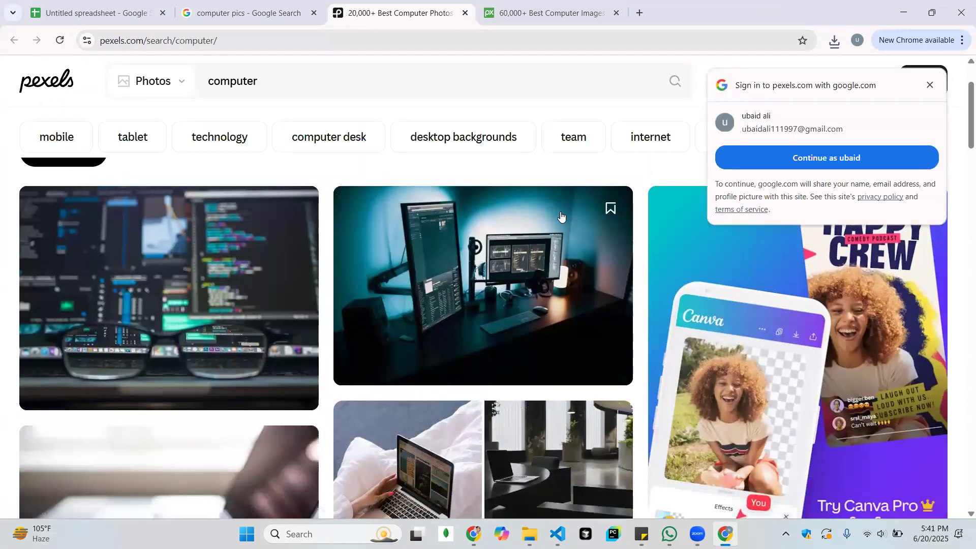
left_click(466, 13)
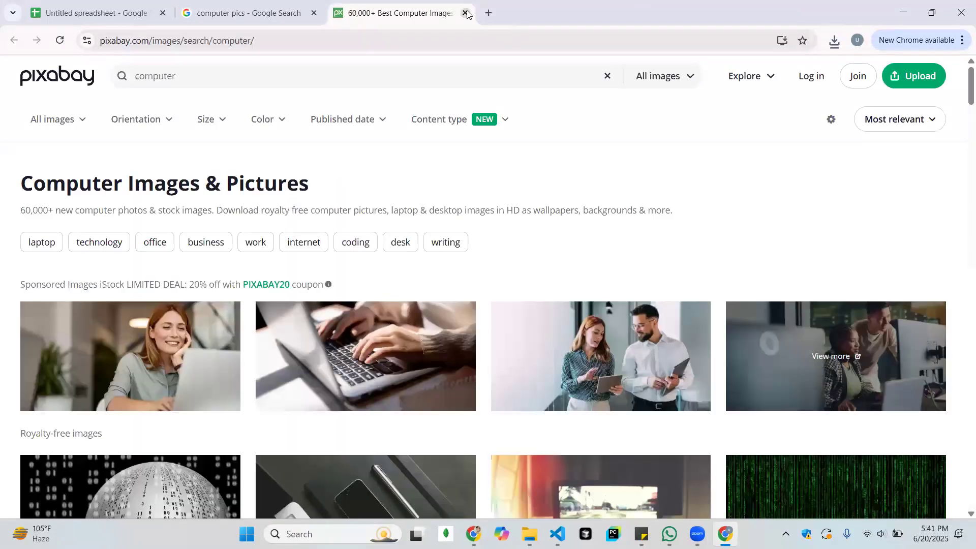
left_click(465, 13)
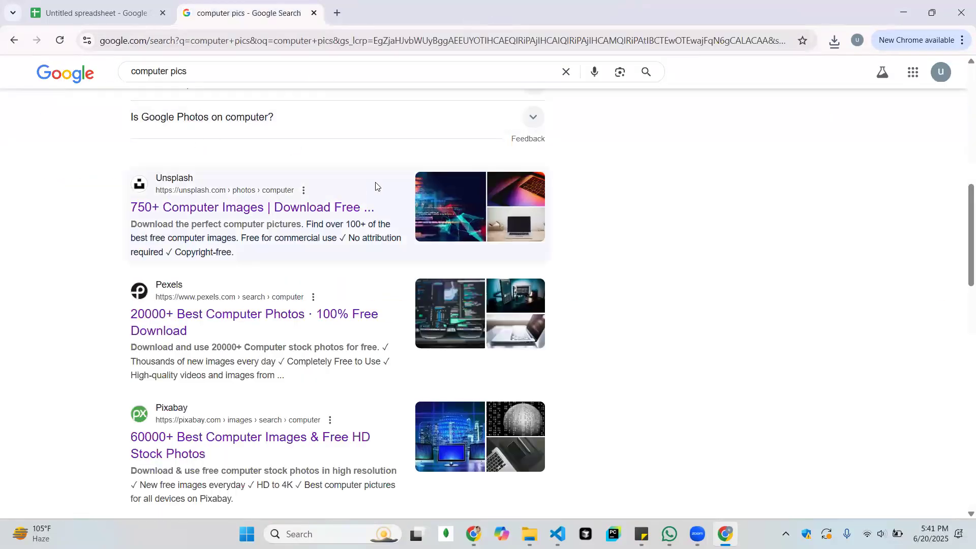
Show the image results for computer pics and open the preview of the pink-lit desktop computer photo from Pexels
scroll(375, 186, "up", 10)
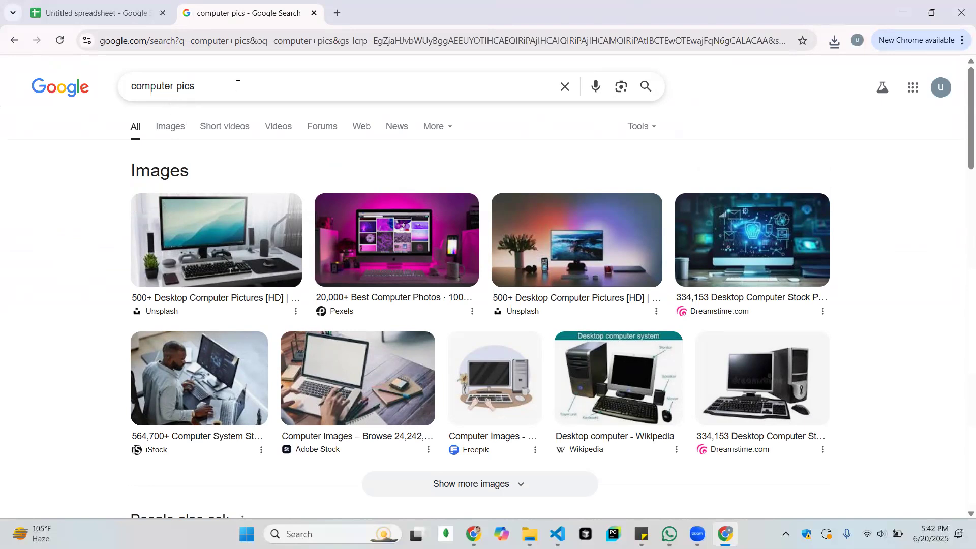
left_click(169, 132)
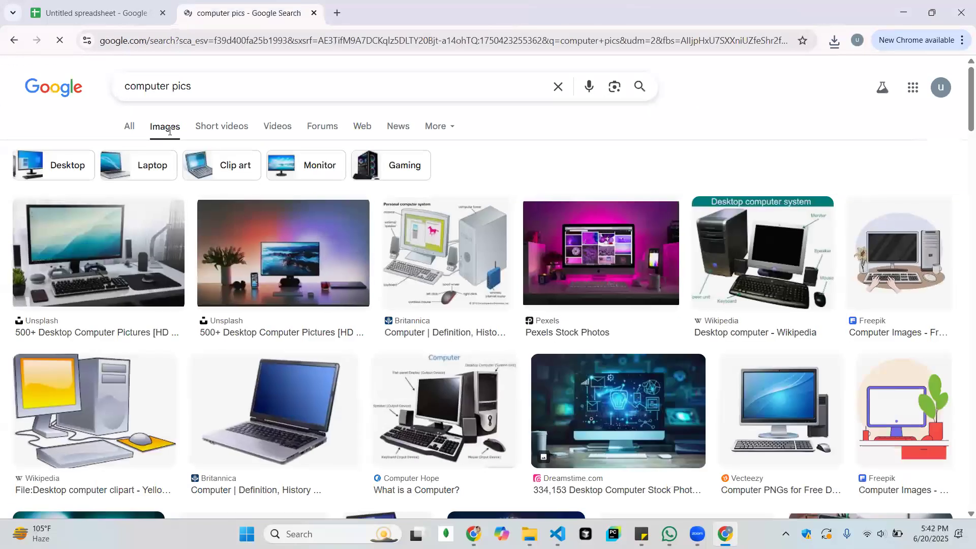
scroll(455, 303, "down", 6)
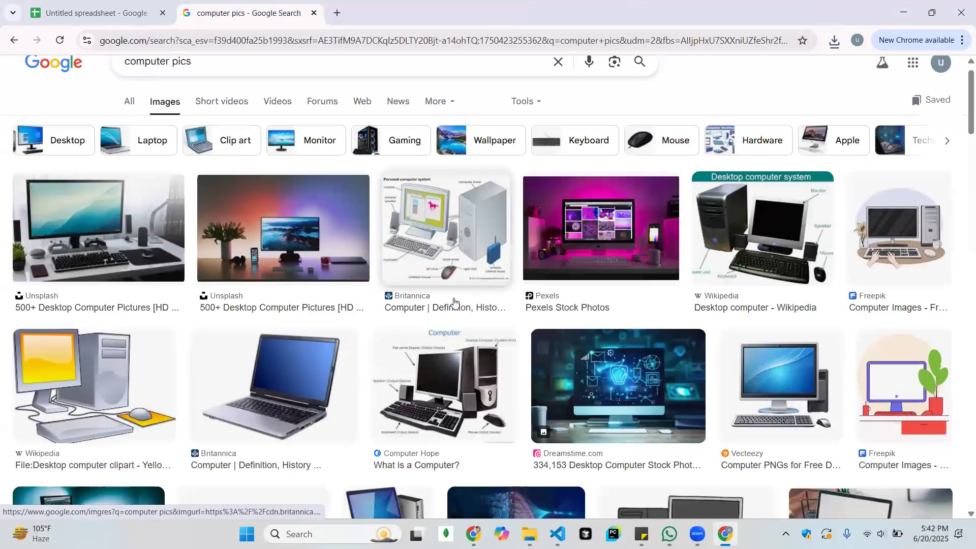
scroll(455, 303, "up", 6)
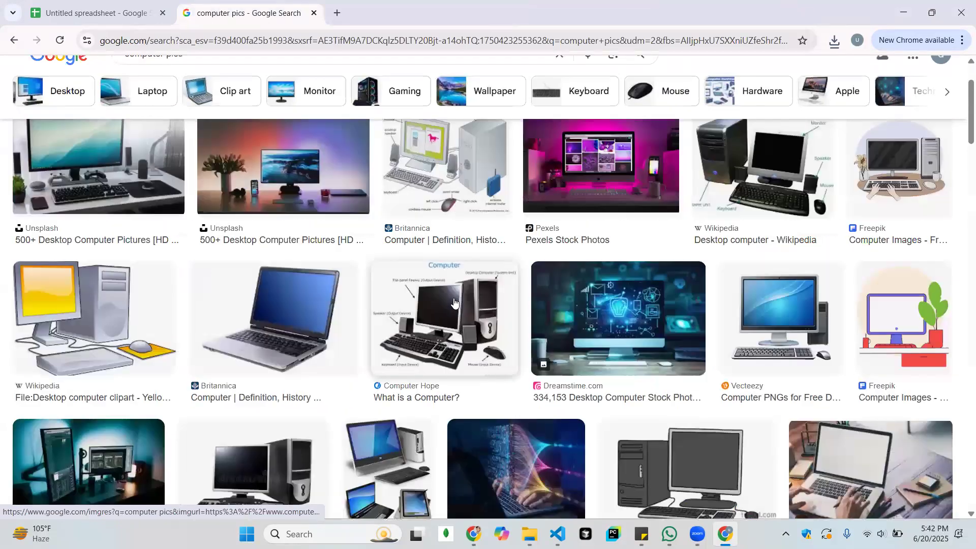
left_click(610, 279)
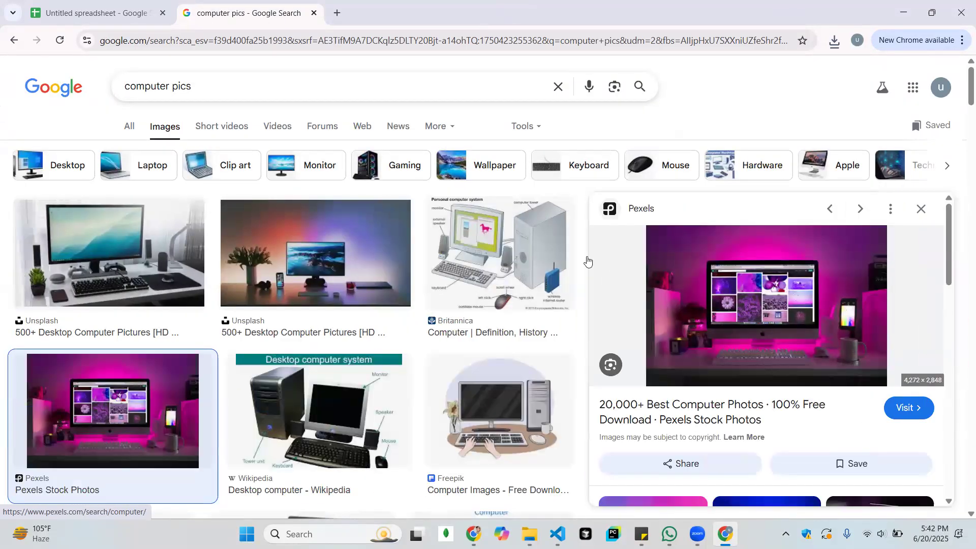
Save the previewed Pexels image to the Desktop as pexels-designecologist-1779487.jpg in JPEG format
right_click(708, 266)
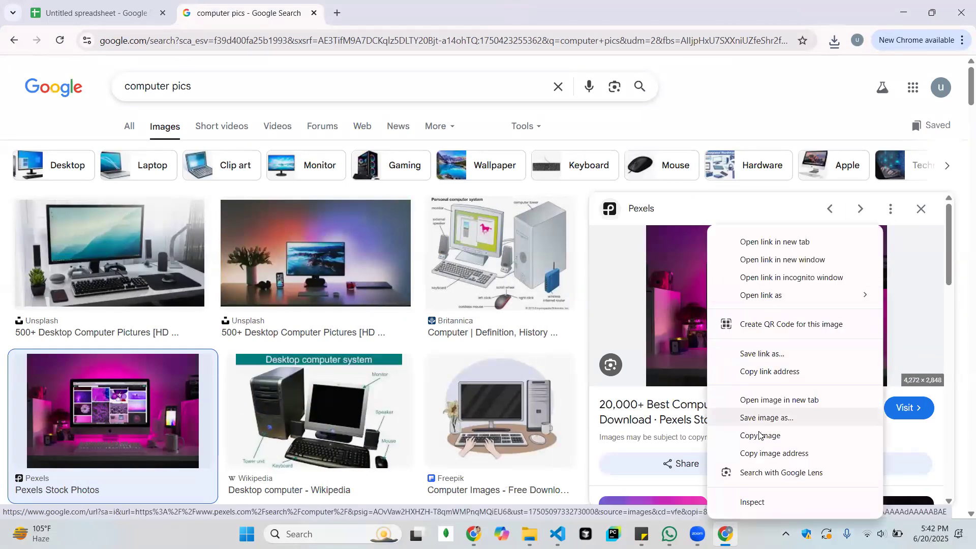
left_click(768, 418)
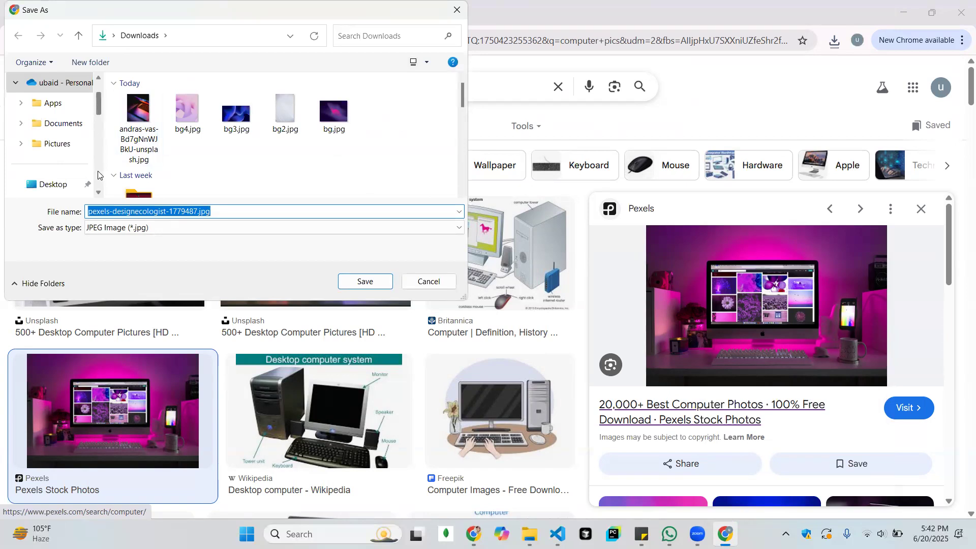
scroll(98, 175, "down", 10)
left_click_drag(98, 176, 105, 128)
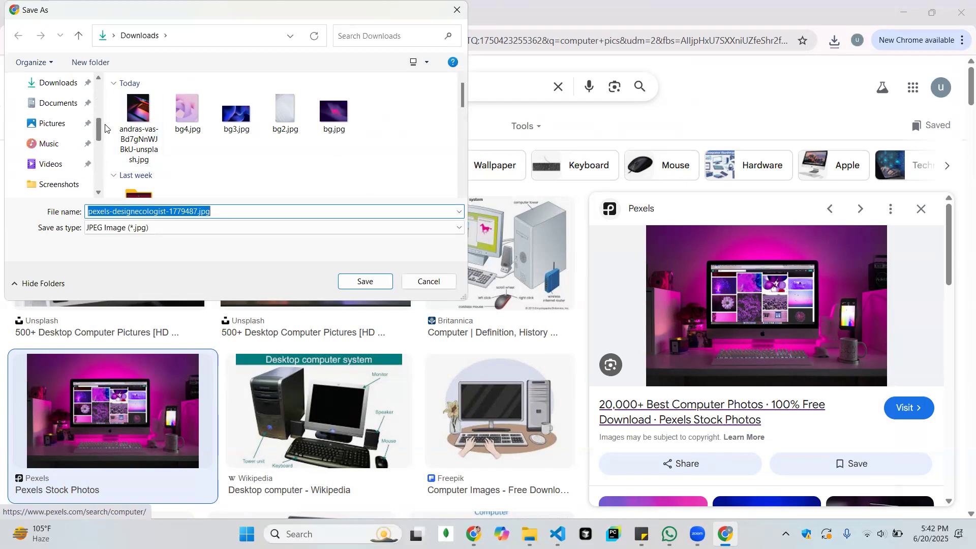
scroll(101, 130, "up", 1)
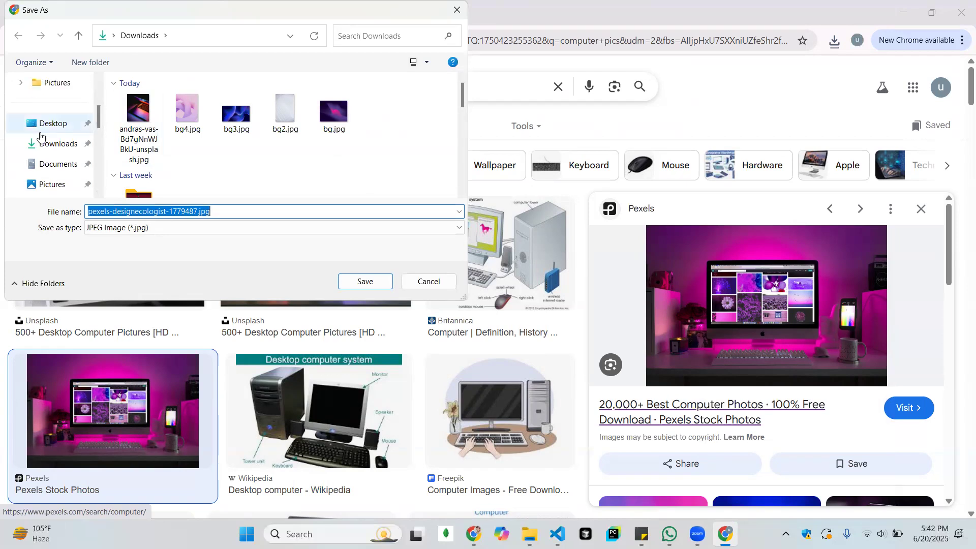
left_click(41, 133)
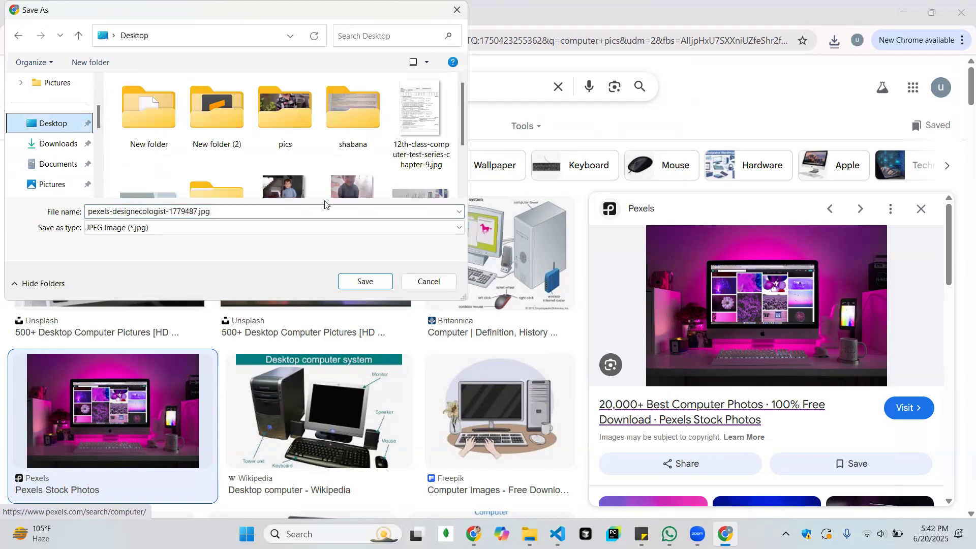
left_click(382, 282)
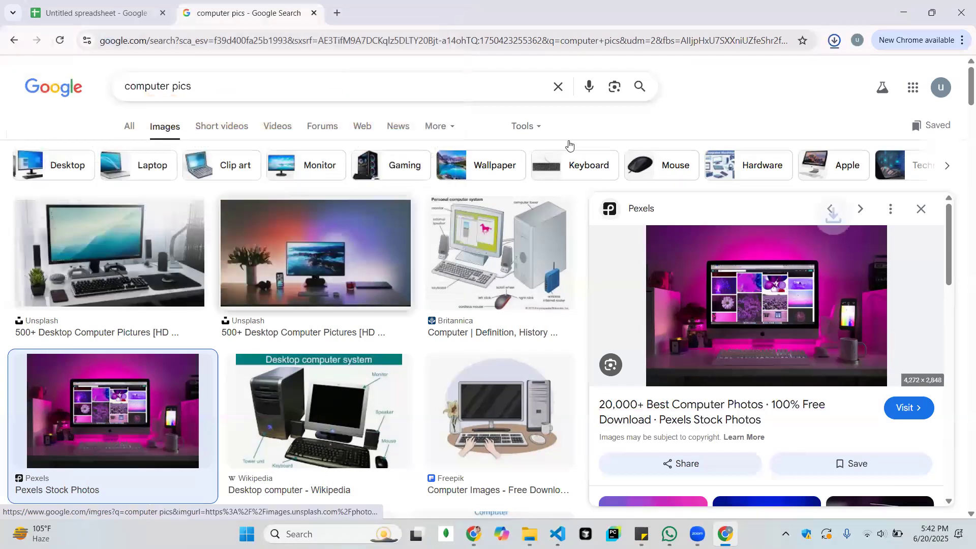
Minimize the open windows to reach the desktop, view the saved pexels picture and close the viewer
left_click(913, 21)
left_click(914, 22)
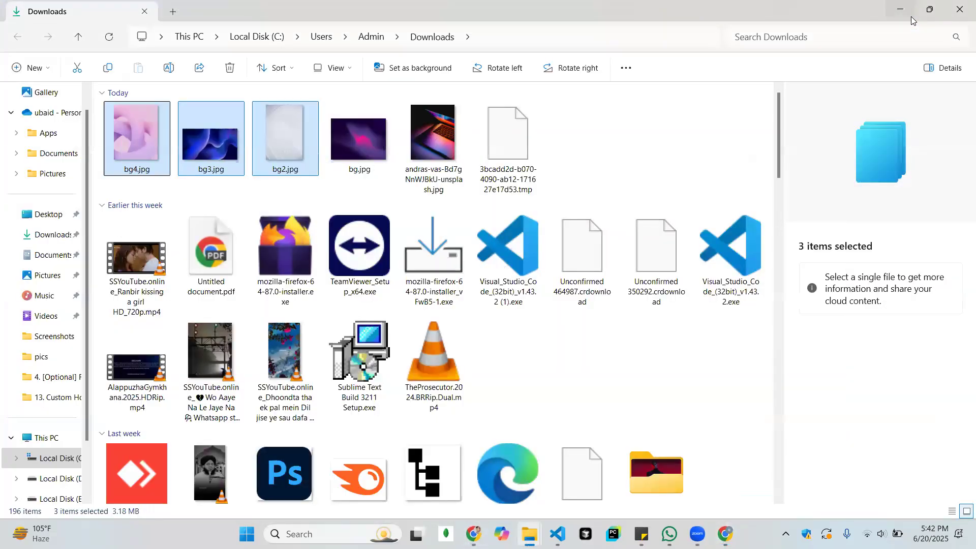
left_click(911, 17)
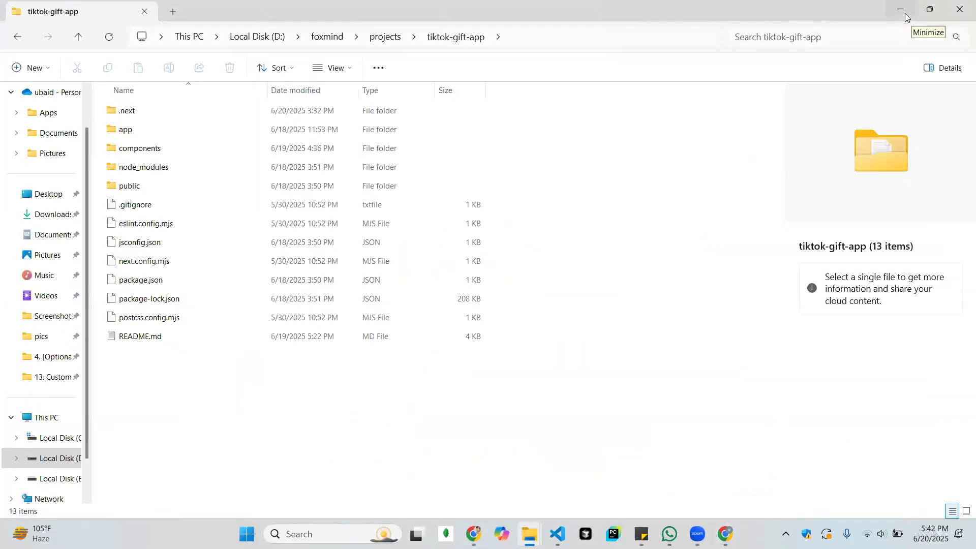
left_click(905, 13)
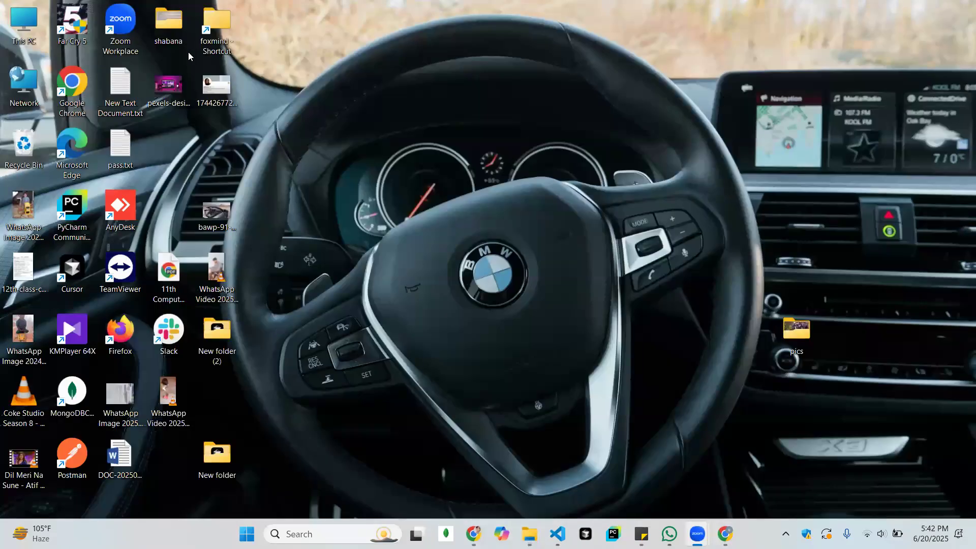
double_click(179, 80)
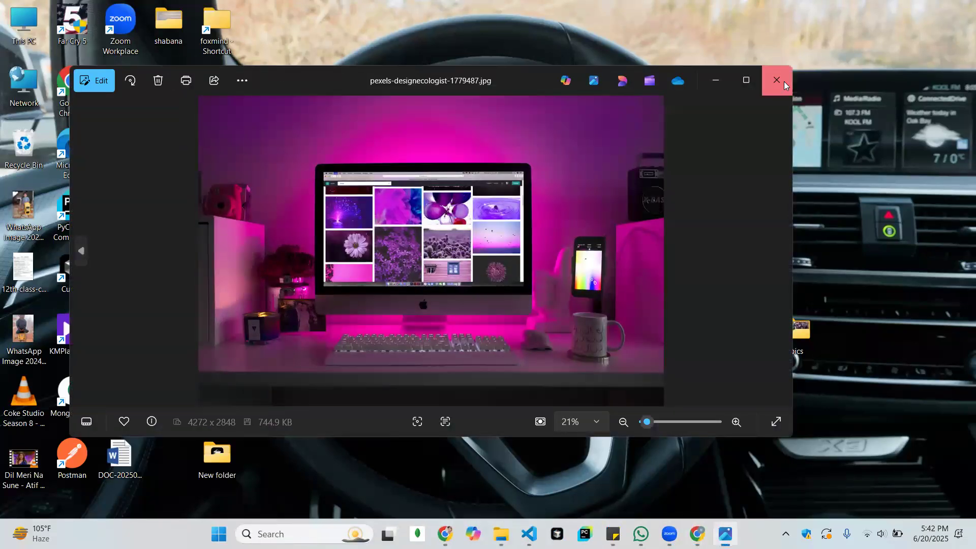
left_click(784, 83)
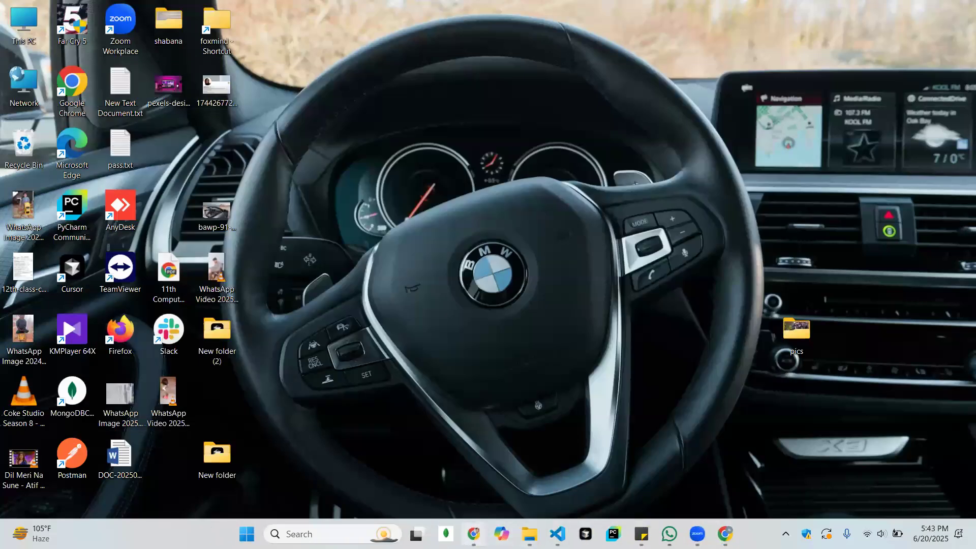
Switch back to the Chrome window with the untitled spreadsheet and close the computer pics search tab
left_click(473, 534)
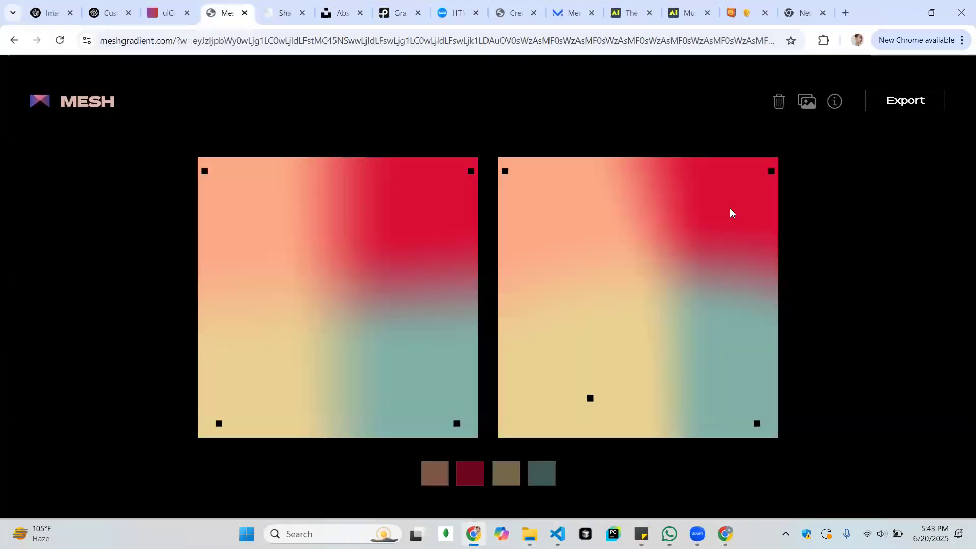
left_click(724, 533)
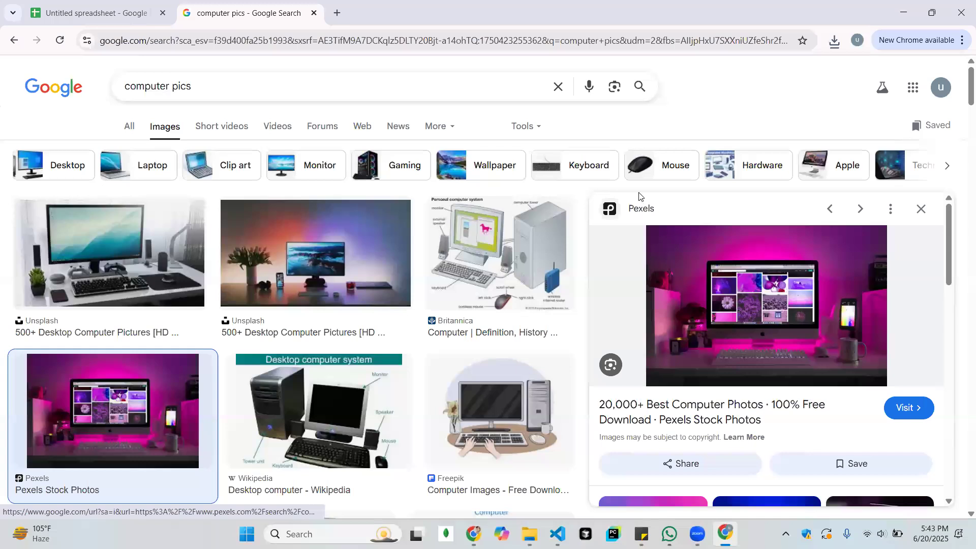
left_click(313, 13)
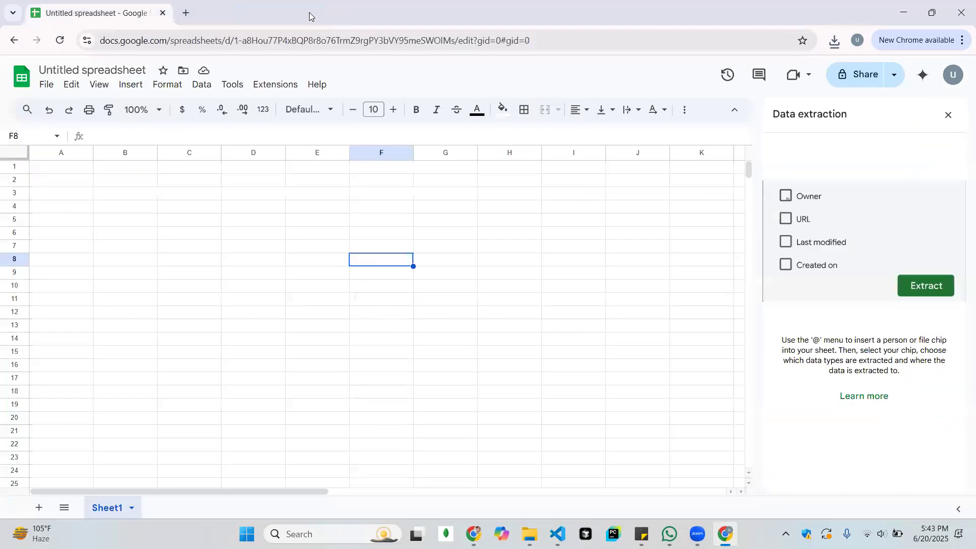
Select cell D10 and move the active cell step by step up and across the sheet to A5
left_click(257, 290)
key("Left")
key("Left")
key("Up")
key("Up")
key("Up")
key("Up")
key("Left")
key("Up")
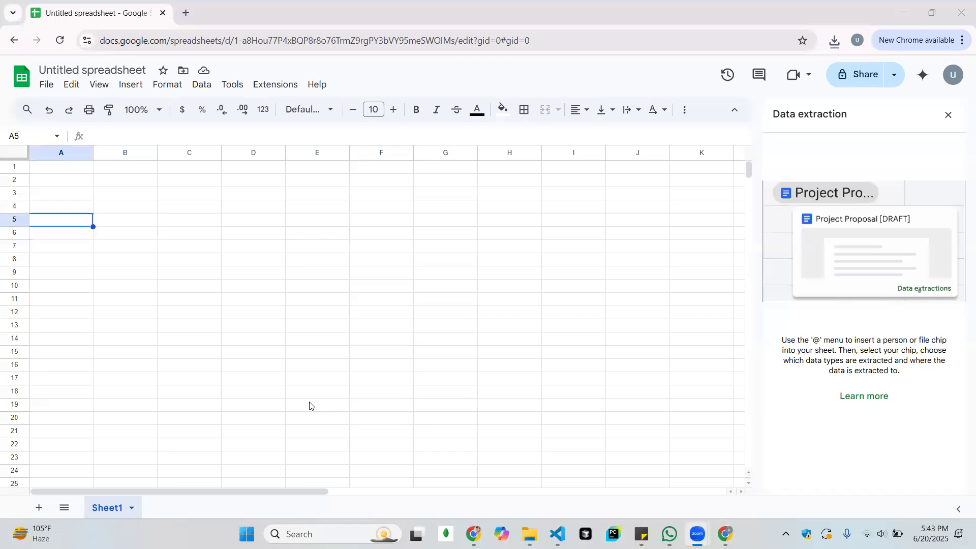
Select a cell in column D and move the active cell up and across to A1
left_click(234, 292)
key("Up")
key("Up")
key("Up")
key("Up")
key("Up")
key("Up")
key("Up")
key("Up")
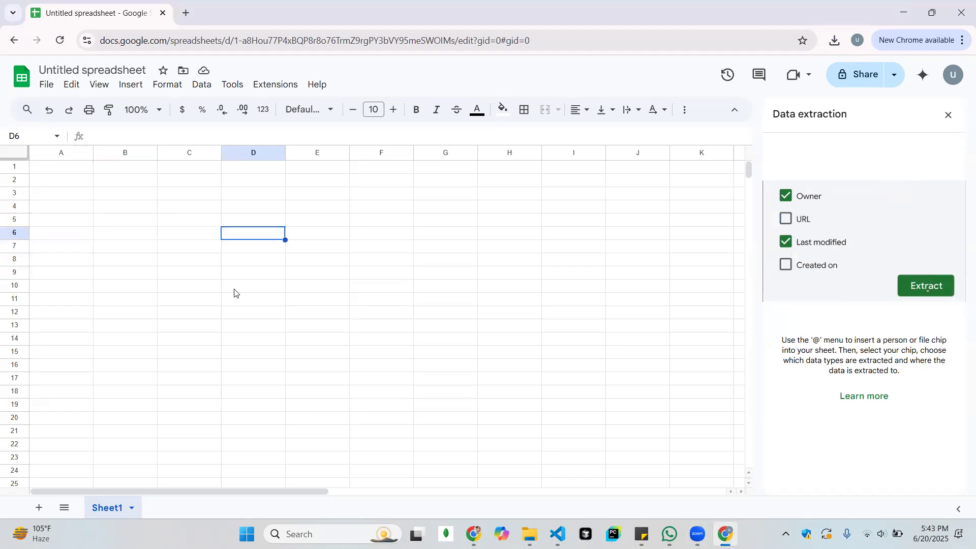
key("Up")
key("Left")
key("Left")
key("Left")
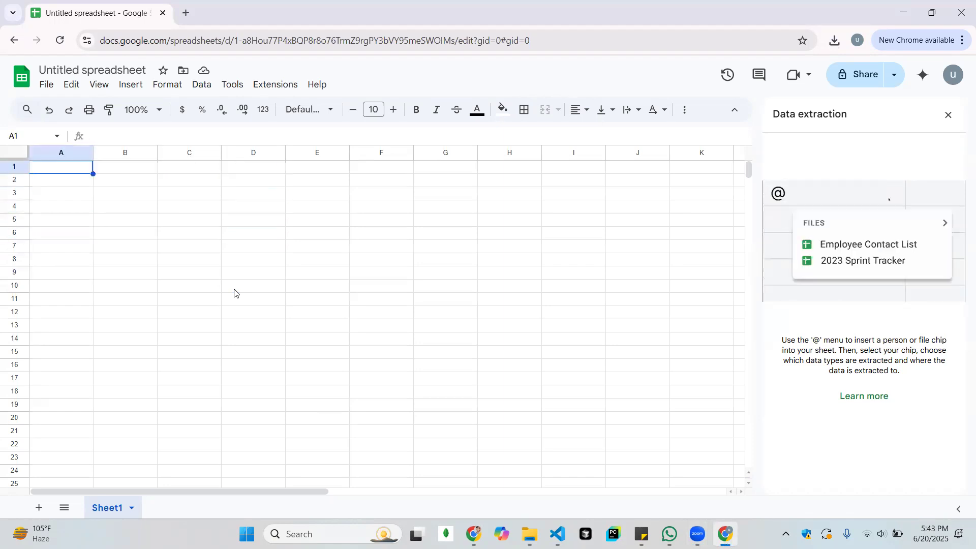
Extend the selection from cell A1 down and across to cover the range A1:D10
key("shift+Down")
key("shift+Down")
key("shift+Down")
key("shift+Down")
key("shift+Down")
key("shift+Down")
key("shift+Down")
key("shift+Down")
key("shift+Down")
key("shift+Right")
key("shift+Right")
key("shift+Right")
key("shift+Right")
key("shift+Right")
key("shift+Right")
key("shift+Right")
key("shift+Right")
key("shift+Right")
key("shift+Right")
key("shift+Right")
key("shift+Right")
key("shift+Right")
key("shift+Right")
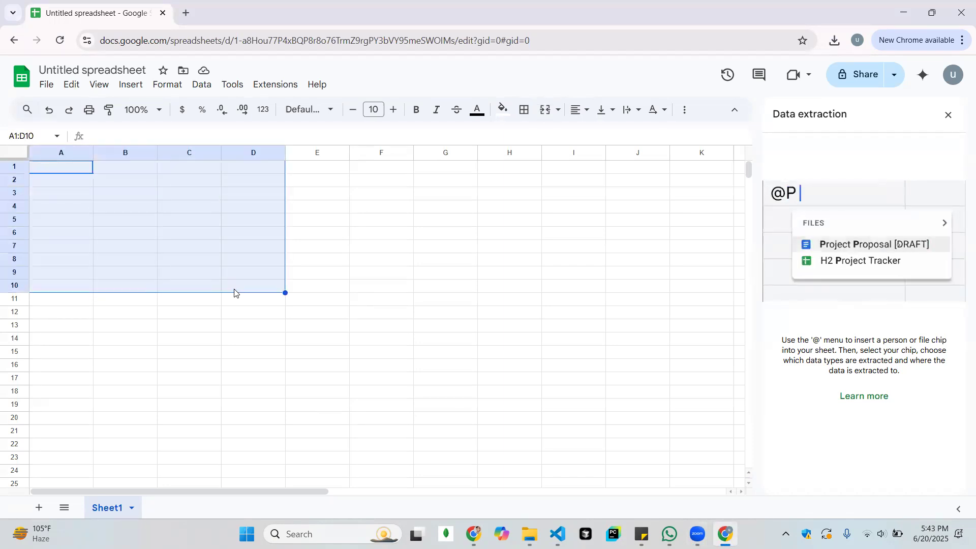
Shrink the selected range back to column A, reduce its rows, and return to the single cell A1
key("shift+Left")
key("shift+Left")
key("shift+Left")
key("shift+Left")
key("shift+Left")
key("shift+Left")
key("shift+Left")
key("shift+Left")
key("shift+Left")
key("shift+Left")
key("shift+Left")
key("shift+Left")
key("shift+Left")
key("shift+Left")
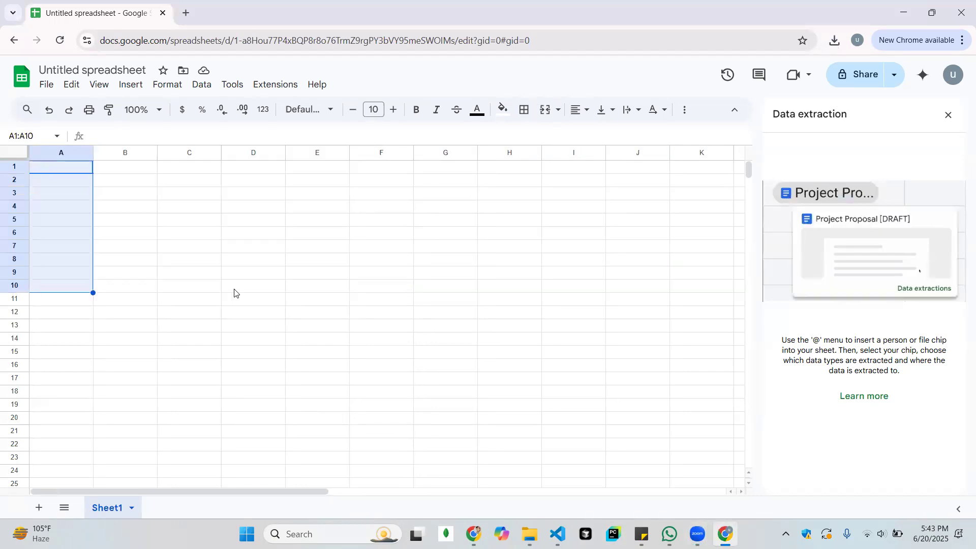
key("shift+Up")
key("shift+Up")
key("shift+Up")
key("shift+Up")
key("shift+Up")
key("shift+Up")
key("shift+Up")
key("shift+Up")
key("shift+Up")
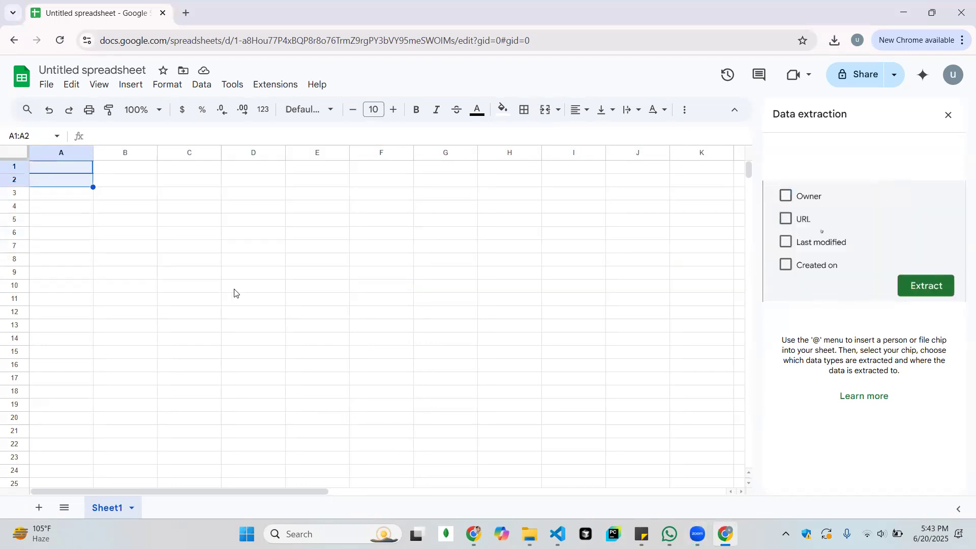
key("Down")
key("Up")
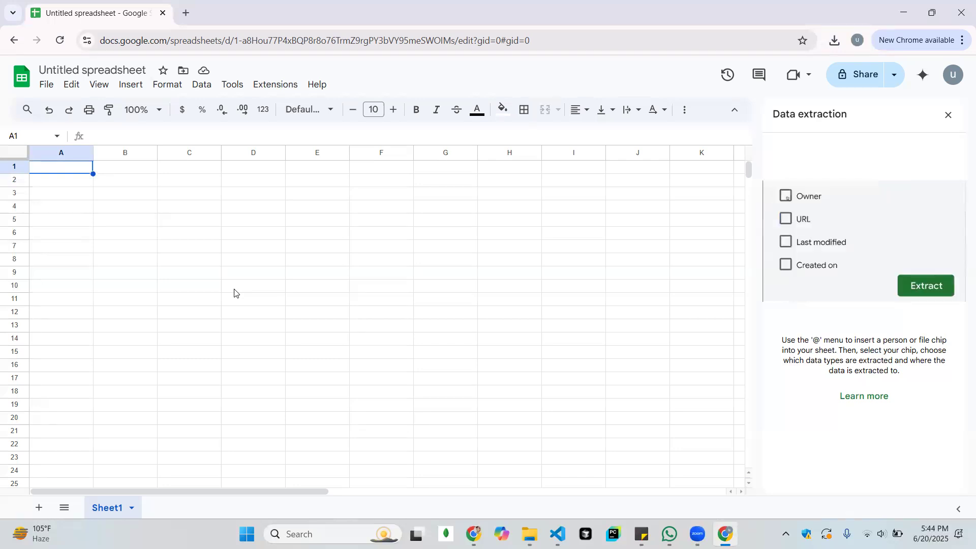
Enter the column headers sno, name and age in cells A1 to C1
left_click(119, 197)
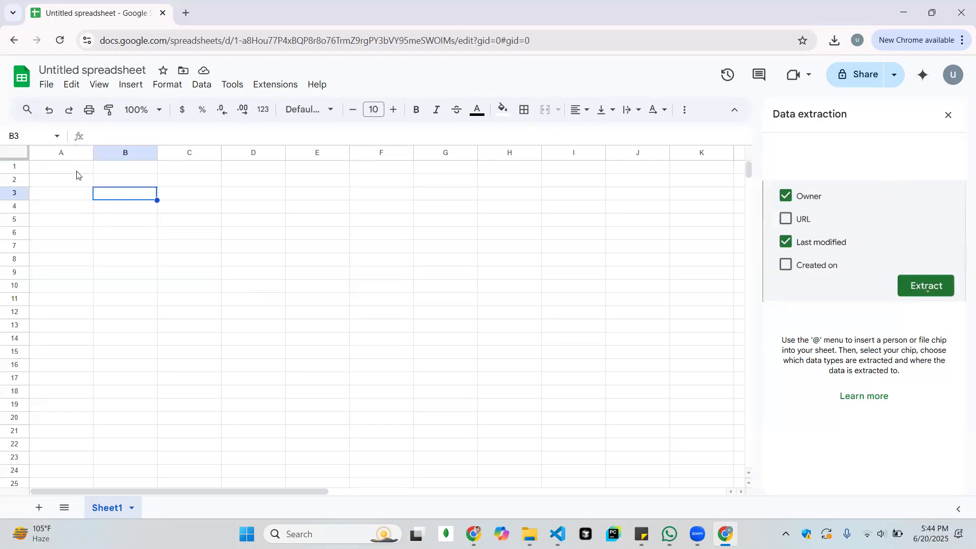
left_click(77, 173)
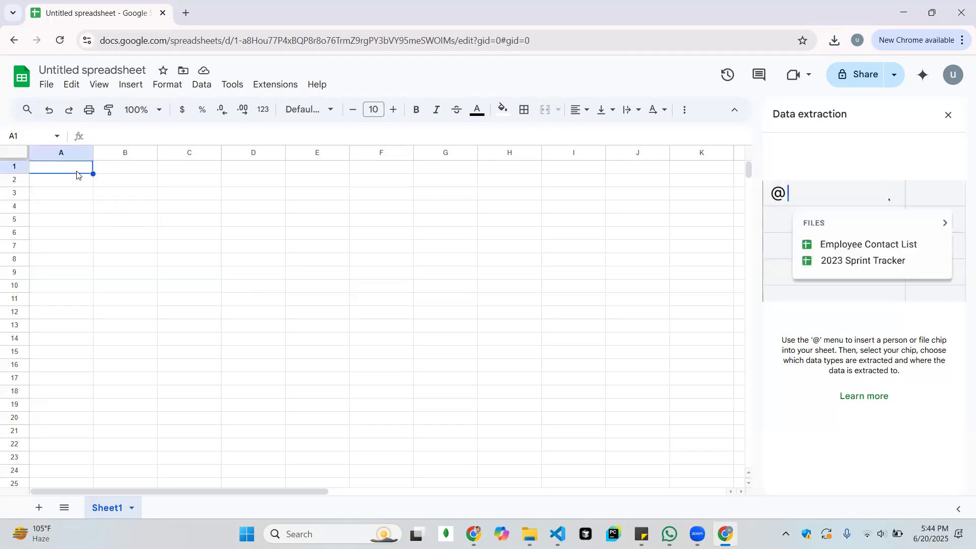
type("sn")
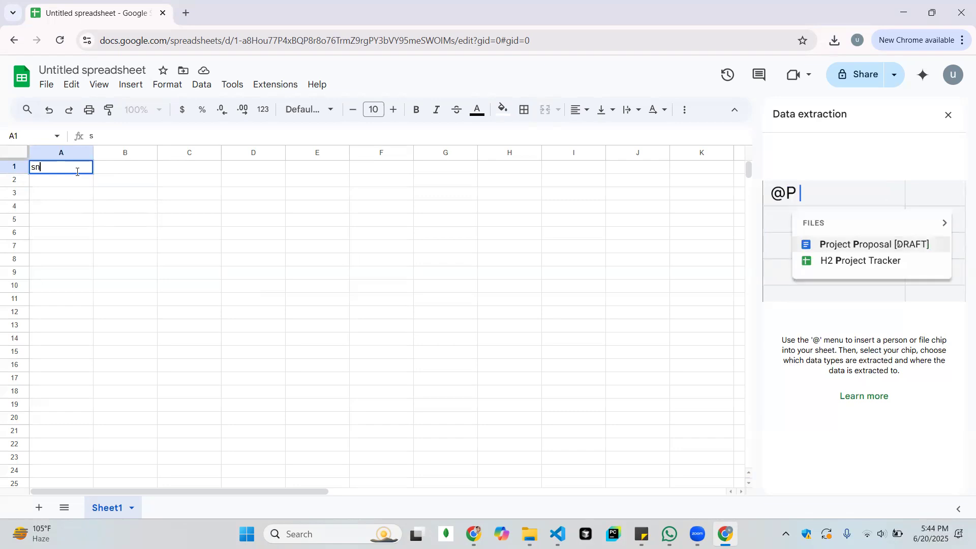
type("o")
key("Tab")
type("name")
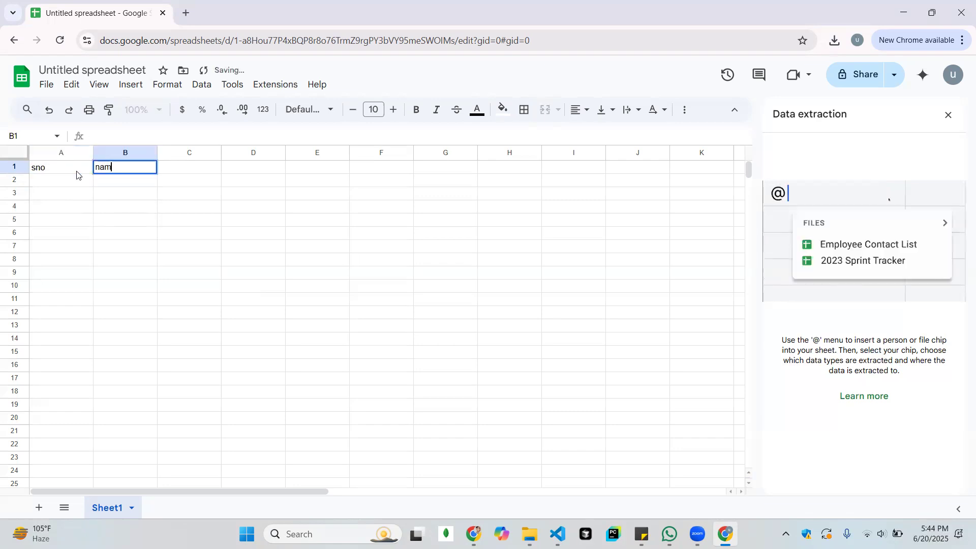
key("Tab")
type("age")
key("Tab")
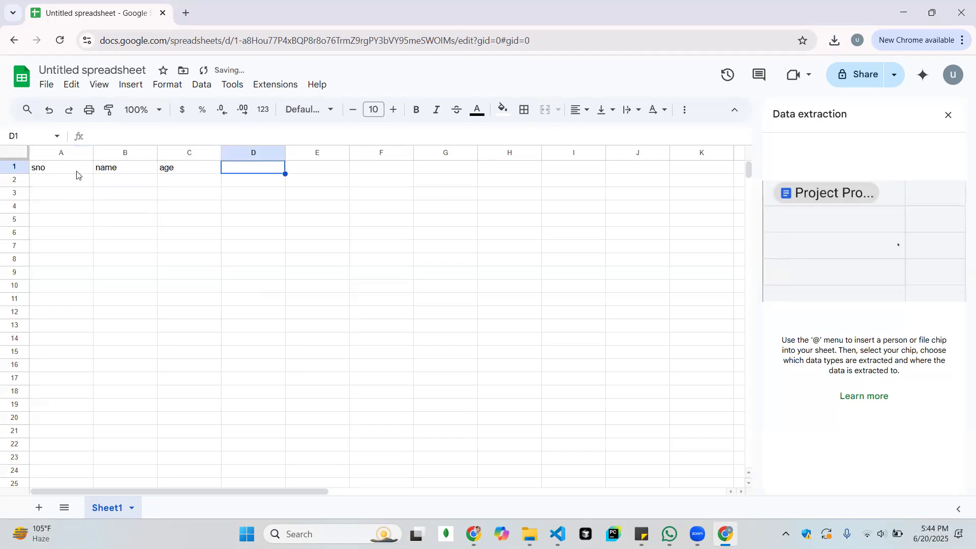
key("shift+Right")
key("shift+Right")
key("shift+Right")
key("shift+Right")
key("shift+Right")
key("Left")
key("Left")
key("Right")
key("Right")
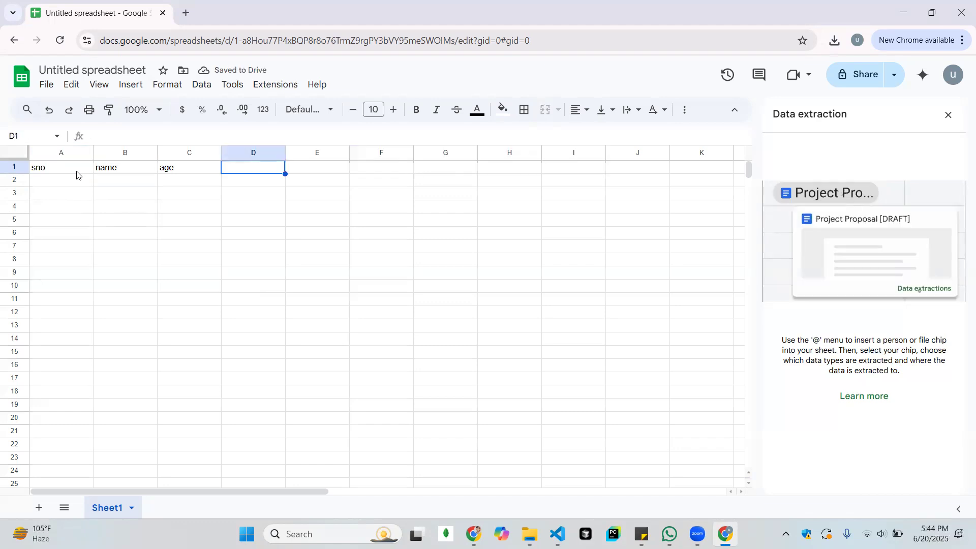
Add the subject headers eng, urdu and computer in cells D1 to F1
type("eng")
key("Tab")
type("urdu")
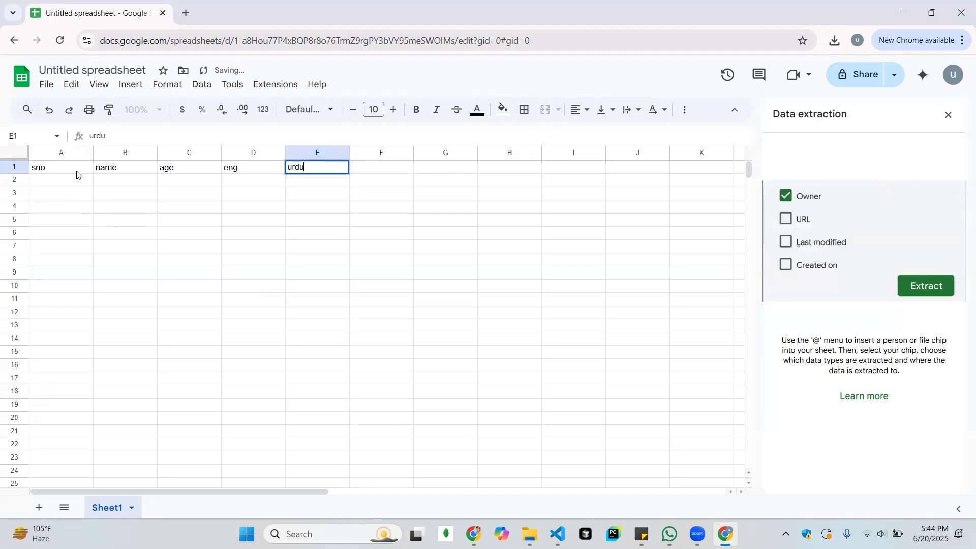
key("Tab")
type("co")
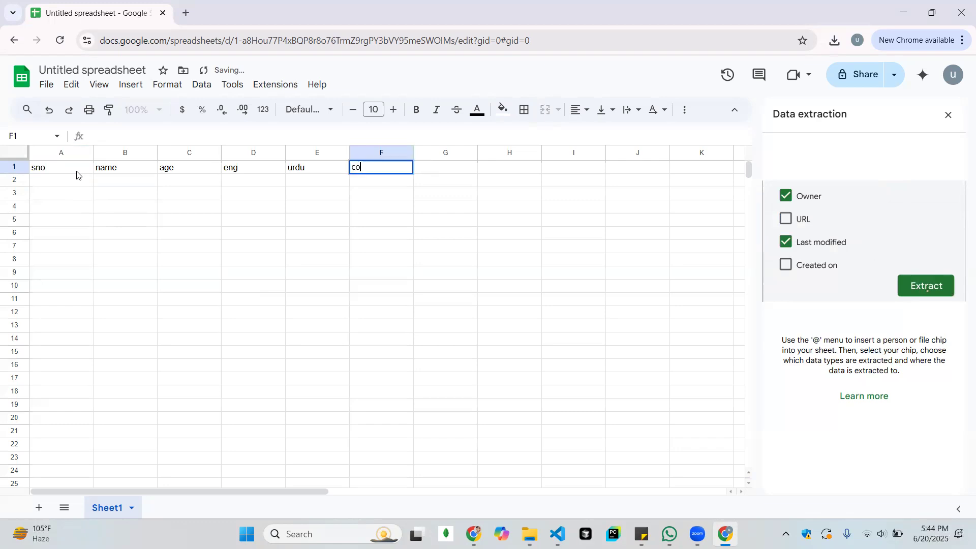
type("mputer")
key("Tab")
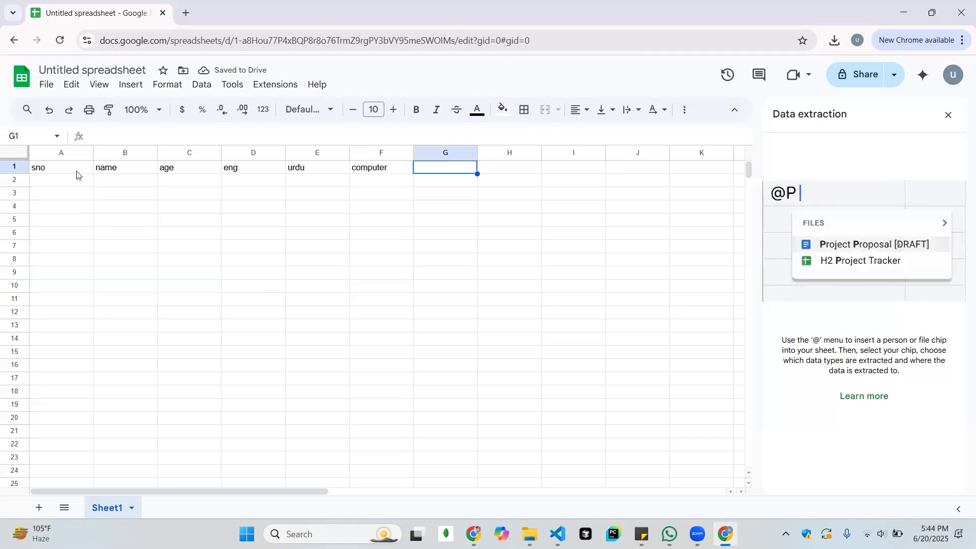
Add the headers total, min and max in cells G1 to I1
type("total")
key("Return")
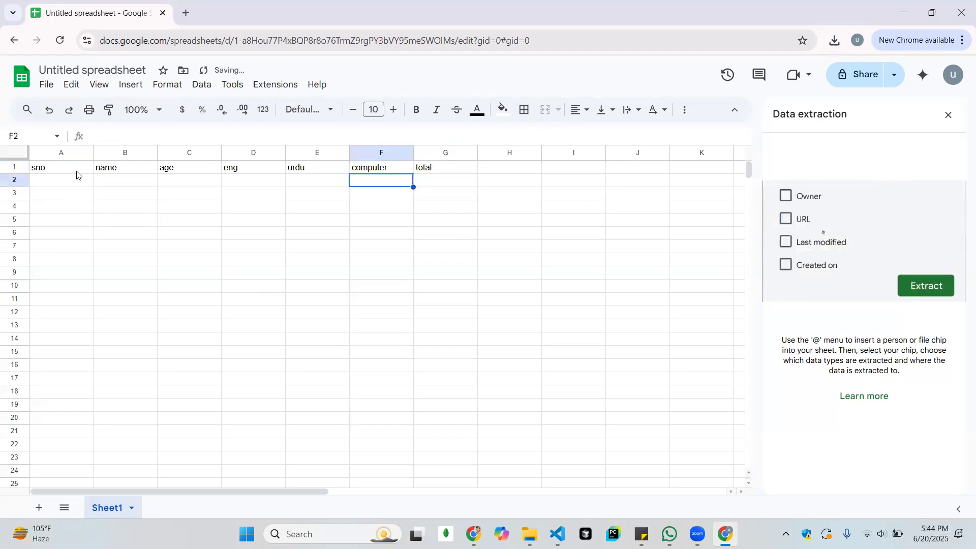
key("Up")
key("Right")
key("Right")
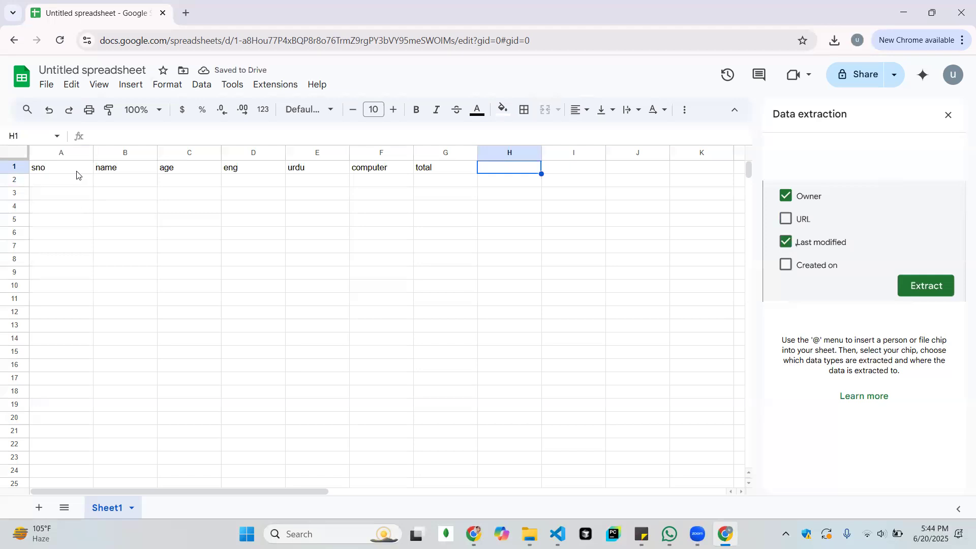
type("min")
key("Tab")
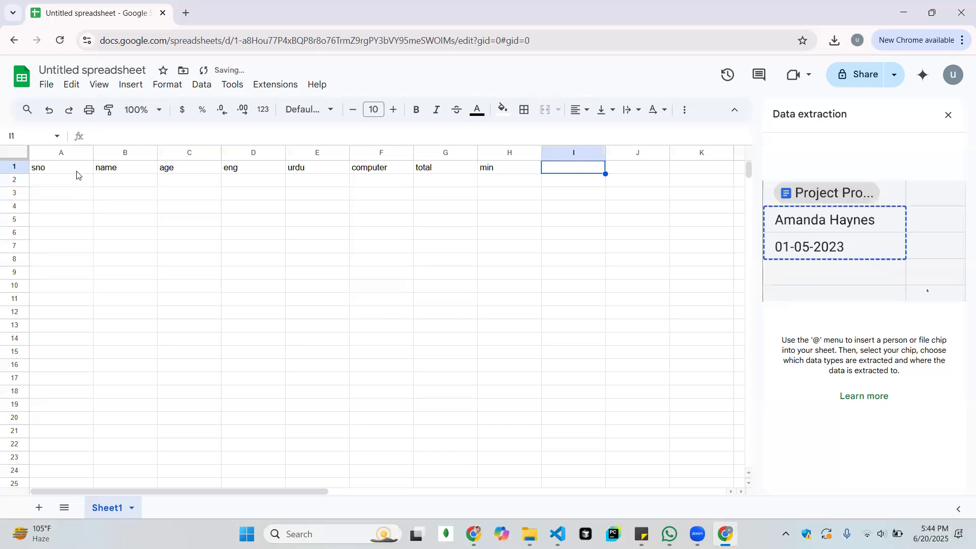
type("max")
key("Return")
Enter the serial numbers 1, 2, 3 and 4 under sno in cells A2 to A5
key("Left")
key("Left")
key("Left")
key("Left")
key("Left")
key("Left")
key("Left")
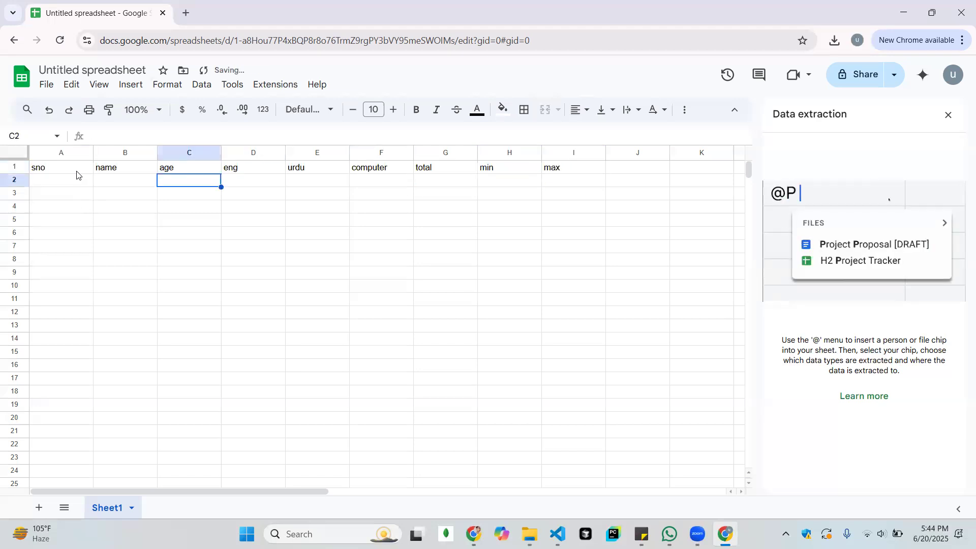
type("1")
key("Return")
type("2")
key("Return")
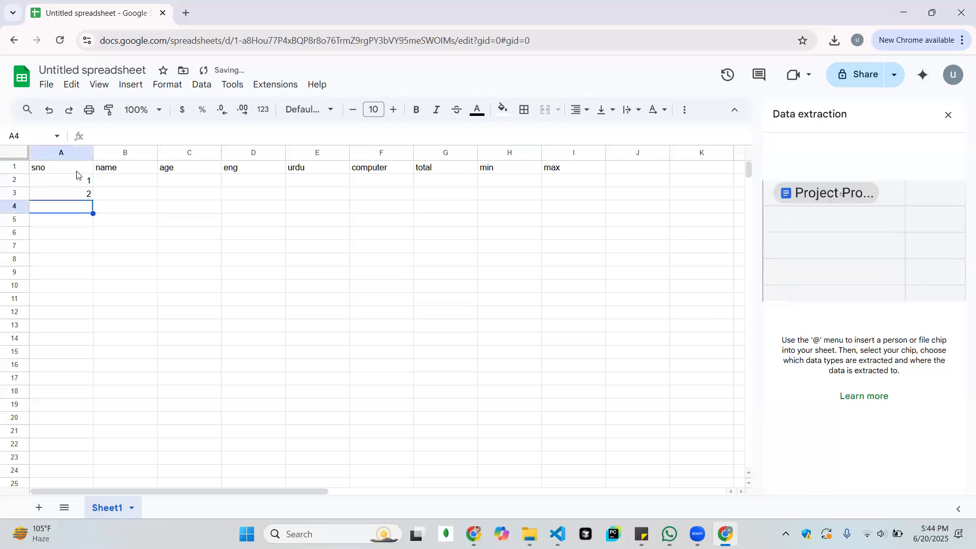
type("3")
key("Return")
type("4")
key("Down")
key("Down")
Enter the four students' names in cells B2 to B5 under the name header
key("Up")
key("Up")
key("Up")
key("Up")
key("Up")
key("Up")
key("Up")
key("Right")
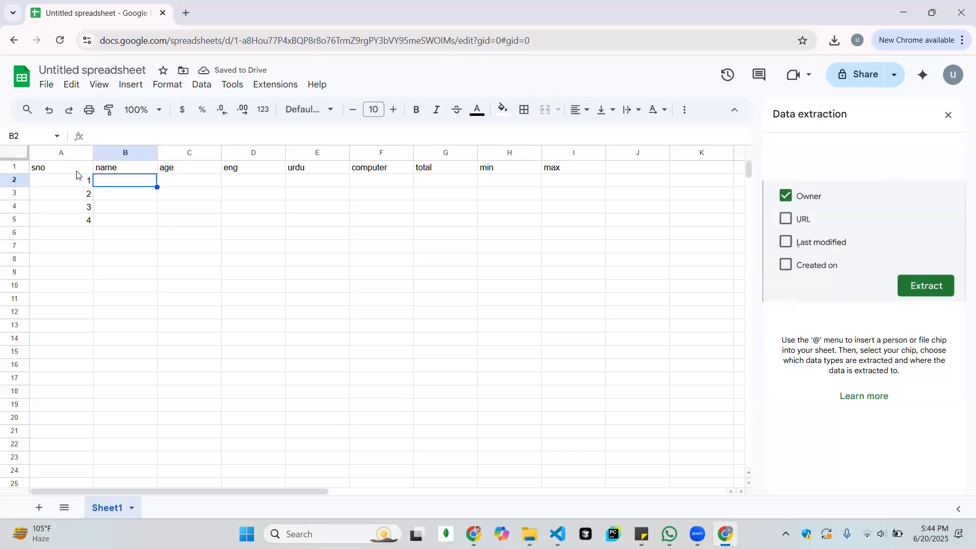
type("ali")
key("Return")
type("khan")
key("Return")
type("umar")
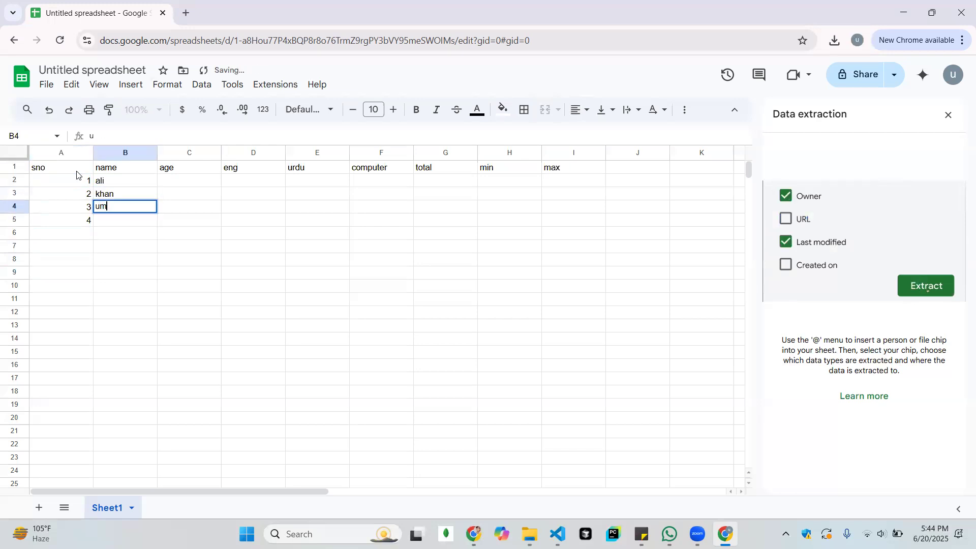
key("Return")
type("ubaid")
key("Return")
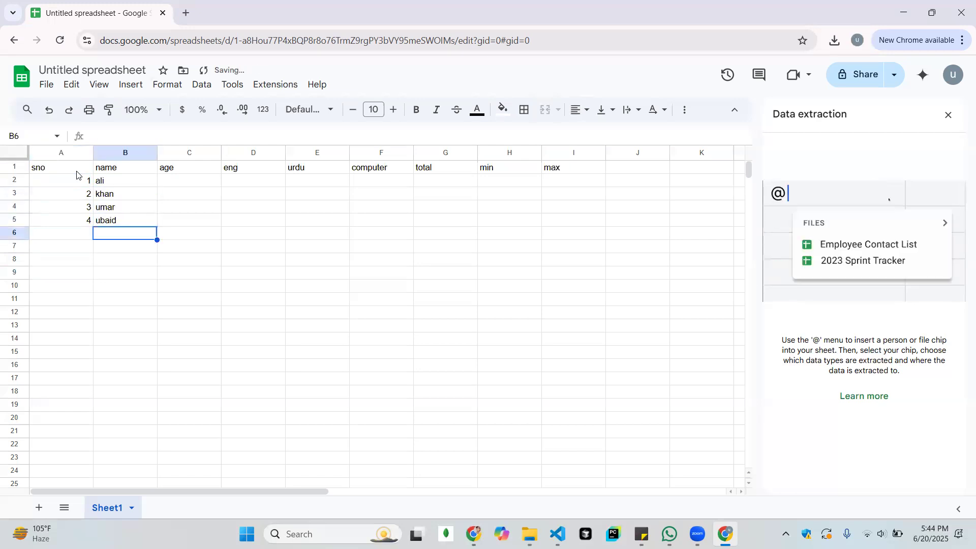
Enter the ages 14, 15, 14 and 13 in cells C2 to C5
key("Up")
key("Up")
key("Up")
key("Up")
key("Right")
key("Right")
key("Left")
type("14")
key("Return")
type("15")
key("Return")
type("14")
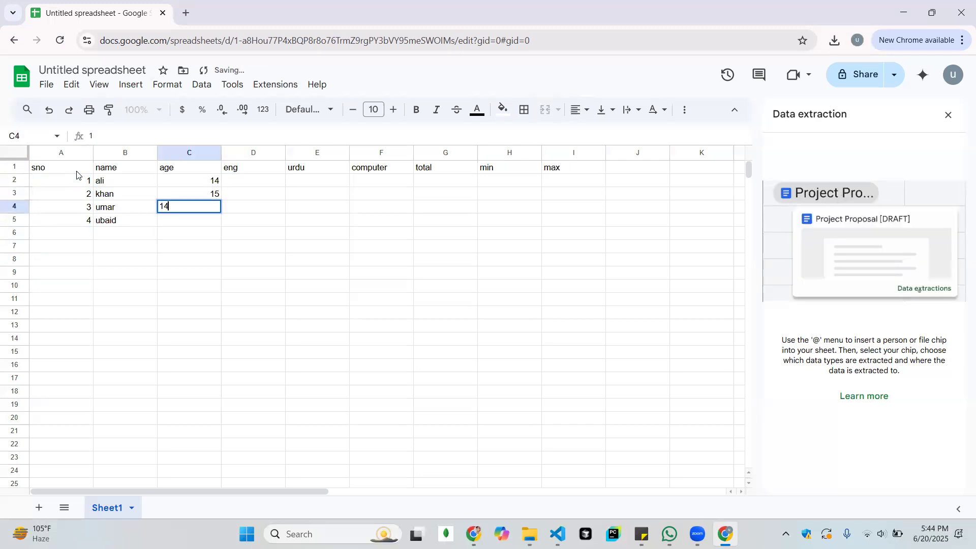
key("Return")
type("13")
key("Return")
Enter the eng marks 65, 43, 65 and 48 in cells D2 to D5
key("Up")
key("Up")
key("Up")
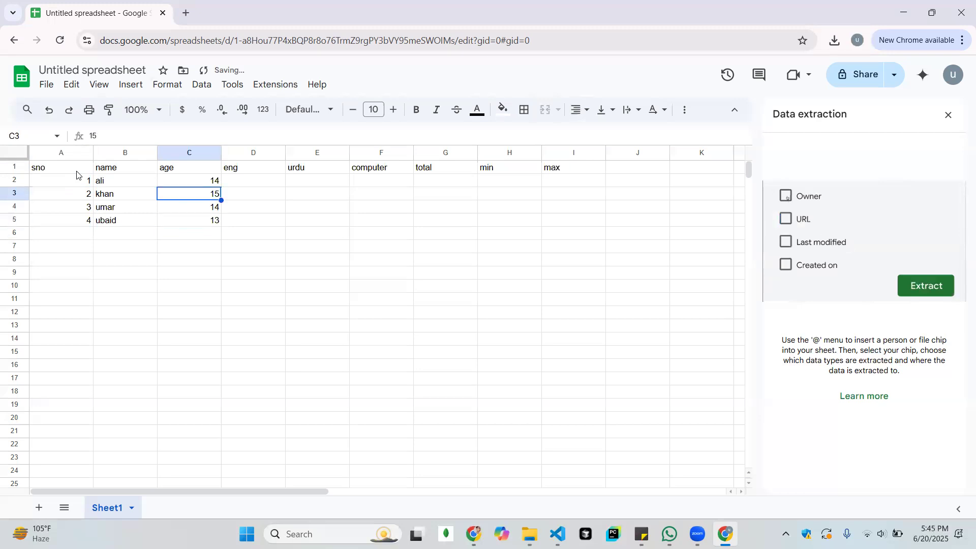
key("Up")
key("Right")
type("65")
key("Return")
type("43")
key("Return")
type("65")
key("Return")
type("48")
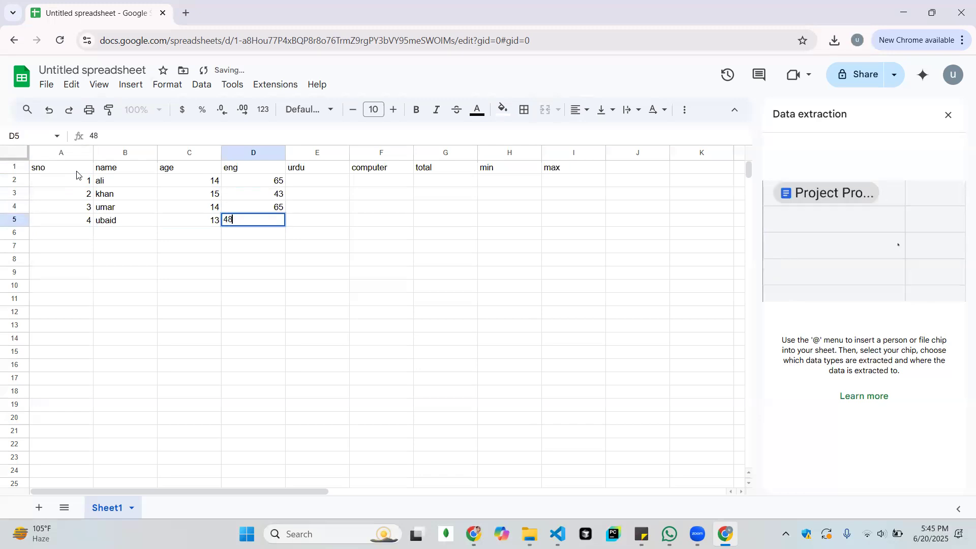
key("Return")
Enter the urdu marks 86, 54, 75 and 76 in cells E2 to E5
key("Up")
key("Up")
key("Up")
key("Right")
key("Up")
type("86")
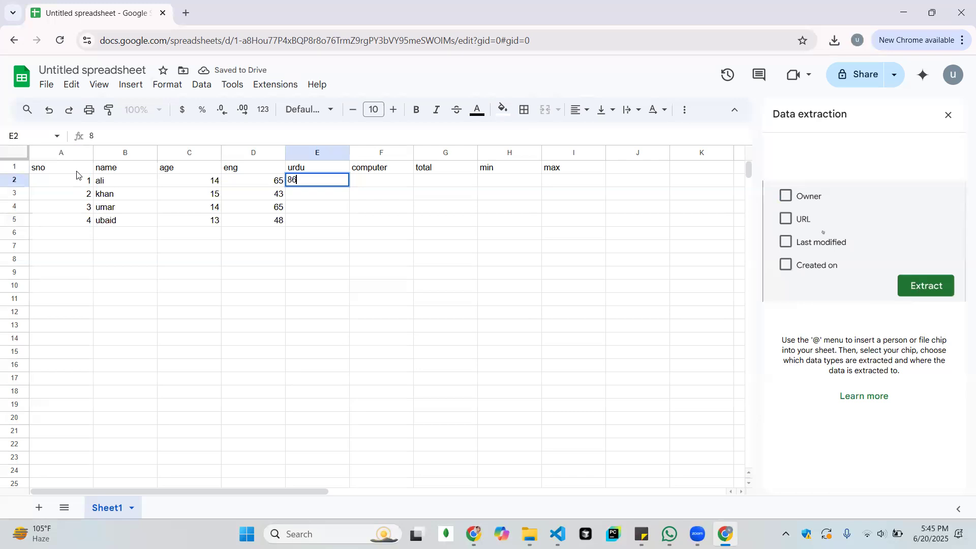
key("Return")
type("54")
key("Return")
type("75")
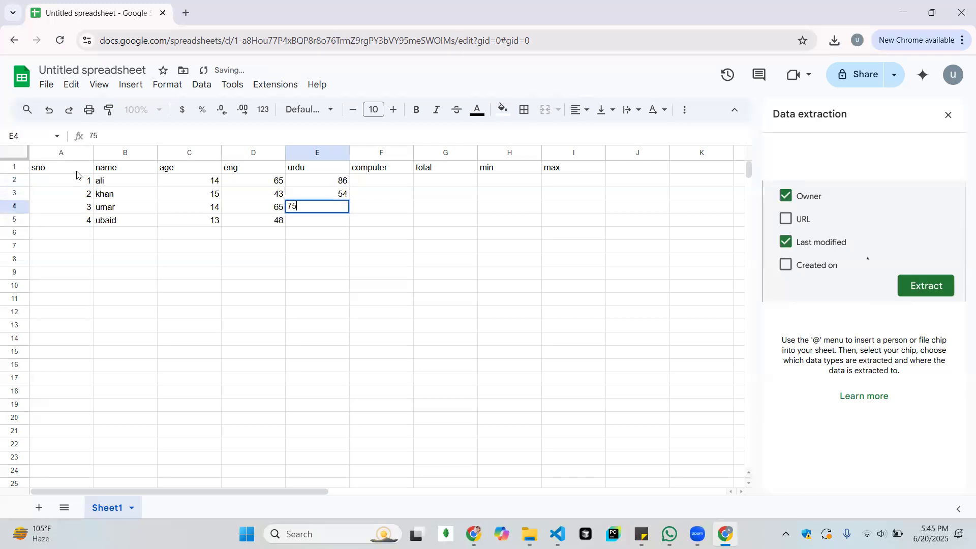
key("Return")
type("76")
key("Up")
key("Up")
key("Up")
Enter the computer marks 63, 64, 65 and 86 in cells F2 to F5
key("Right")
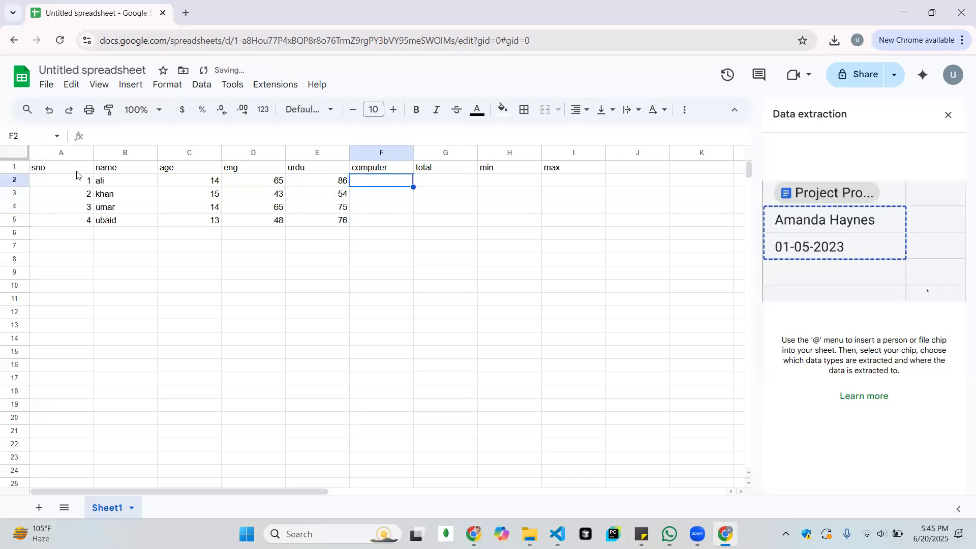
type("6345")
key("BackSpace")
key("BackSpace")
key("Return")
type("64")
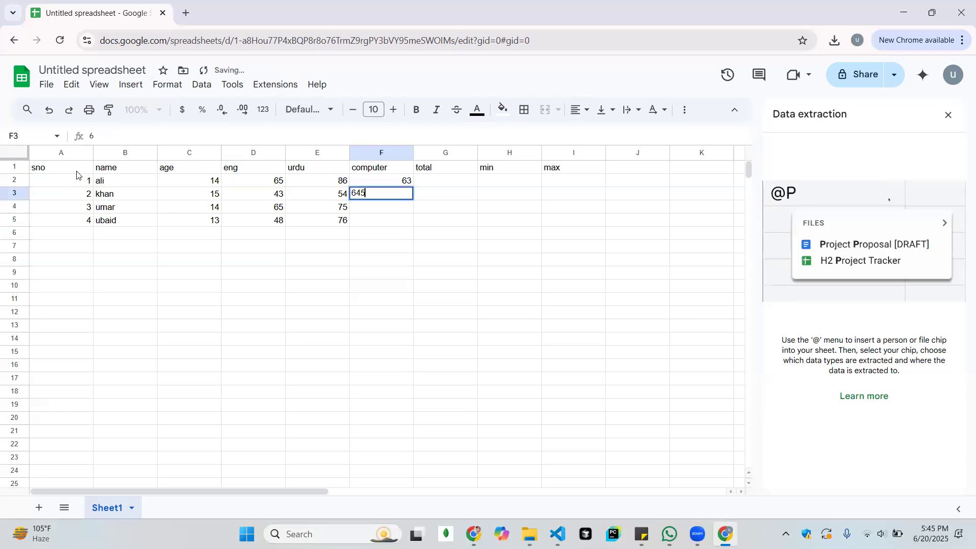
key("Return")
type("65")
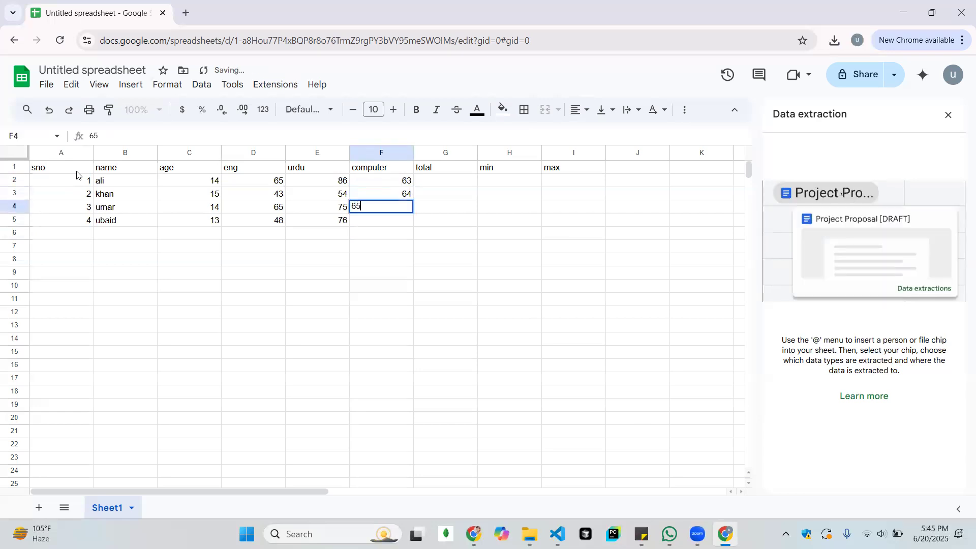
key("Return")
type("44")
key("BackSpace")
key("BackSpace")
type("86")
key("Return")
Enter the formula =SUM(B2:F2) in cell G2 under the total header
key("Up")
key("Up")
key("Up")
key("Up")
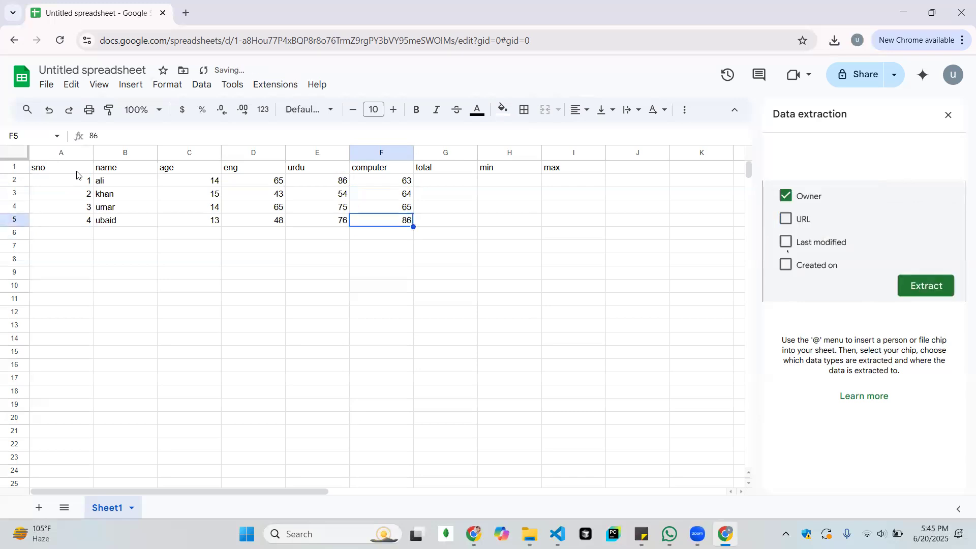
key("Right")
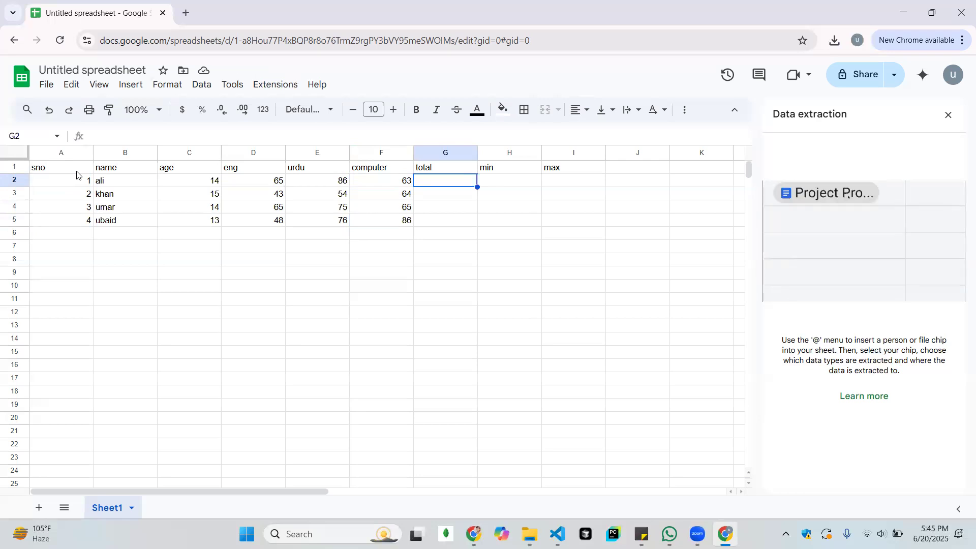
type("=")
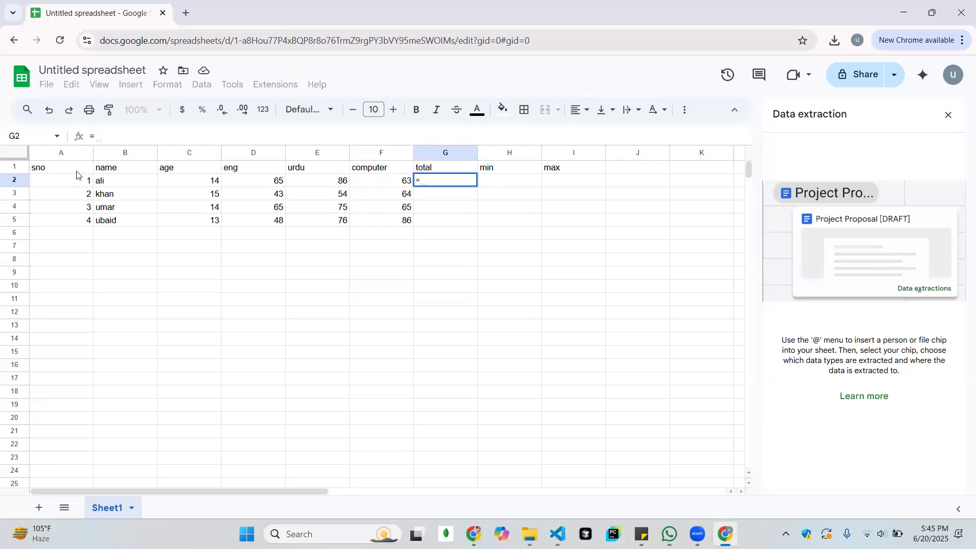
type("sum(B2:F2)")
key("Return")
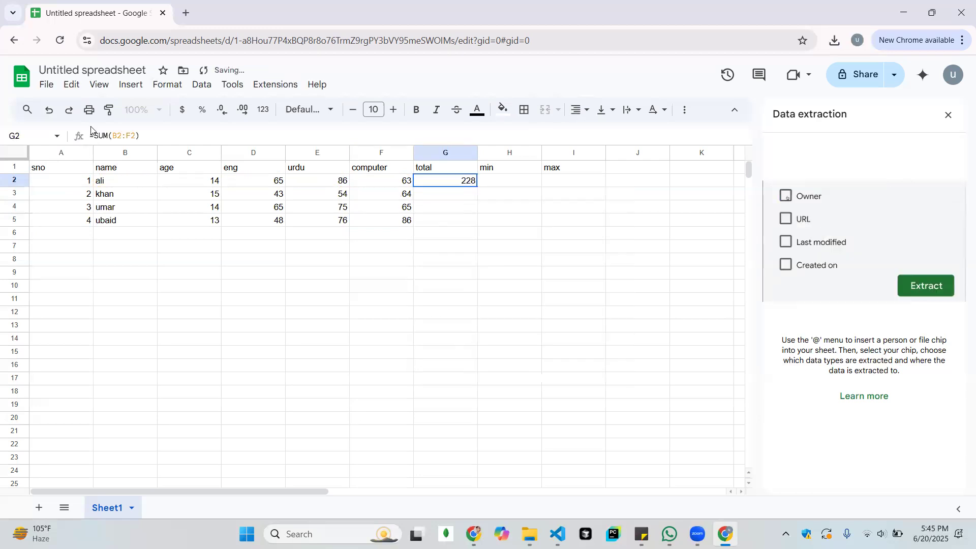
Change the total formula in cell G2 to =SUM(D2:F2) so that it adds only the subject marks
key("Return")
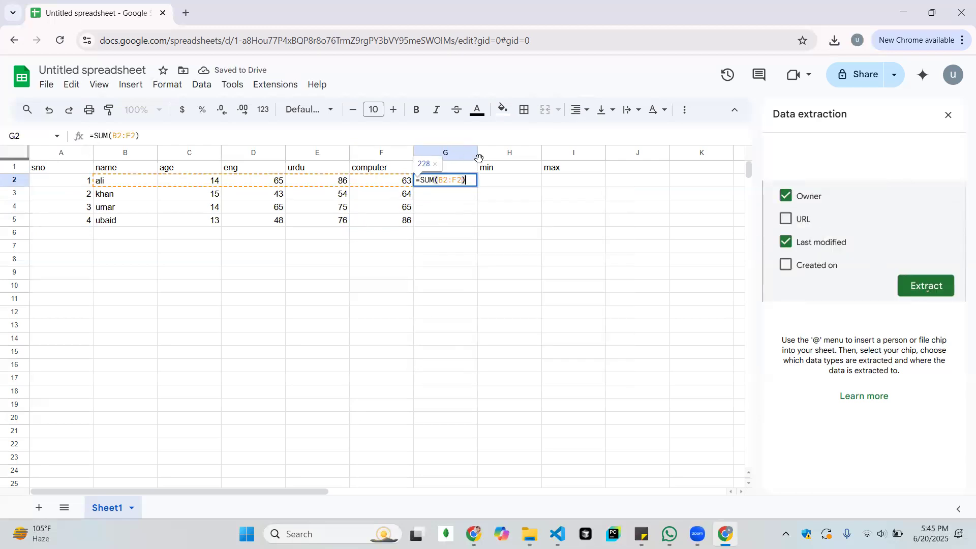
key("Left")
key("Left")
key("Left")
key("Left")
key("Left")
key("Left")
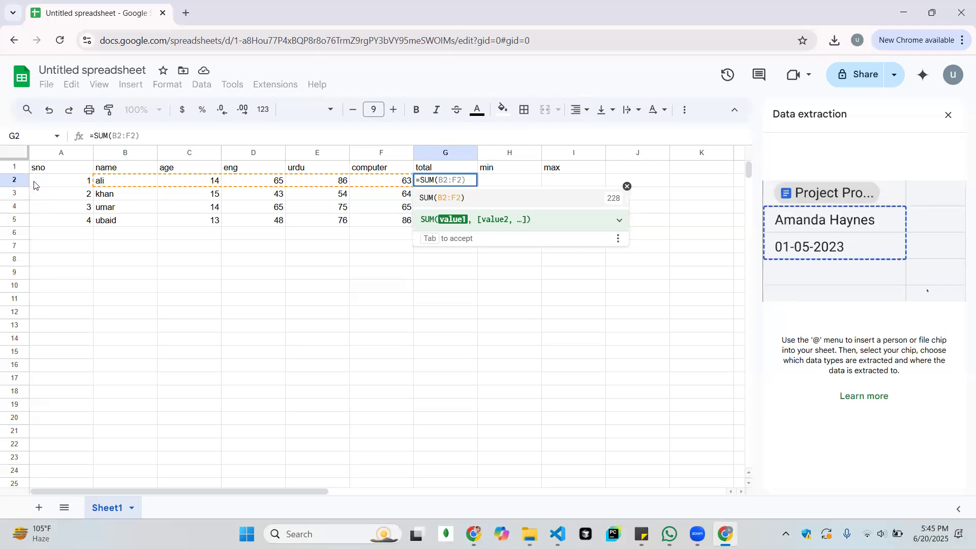
type("b2")
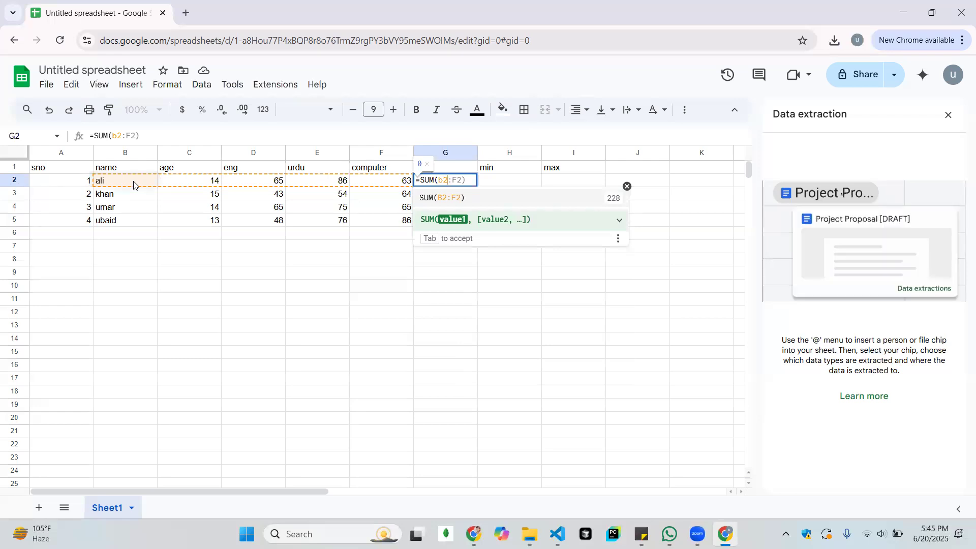
type(":")
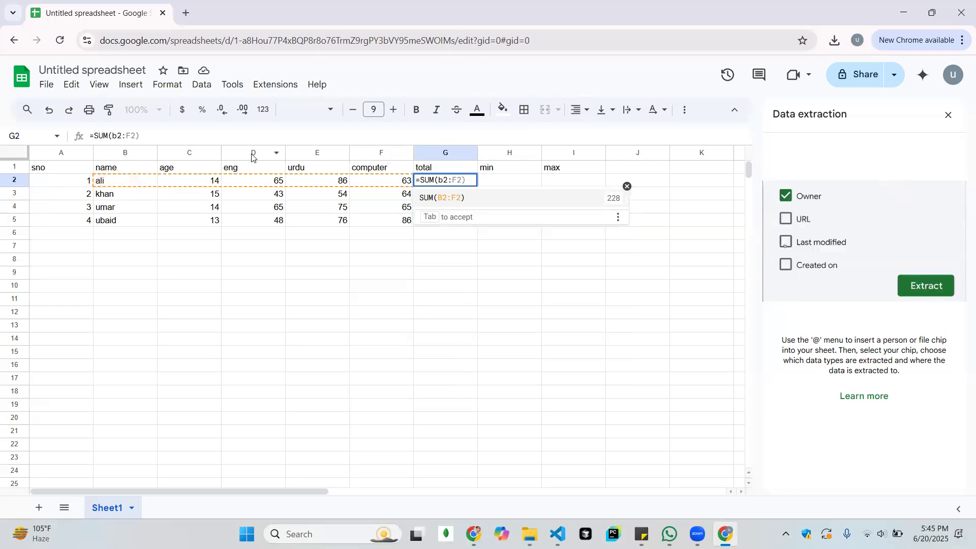
key("BackSpace")
key("BackSpace")
key("BackSpace")
key("BackSpace")
key("BackSpace")
key("BackSpace")
type("d2:")
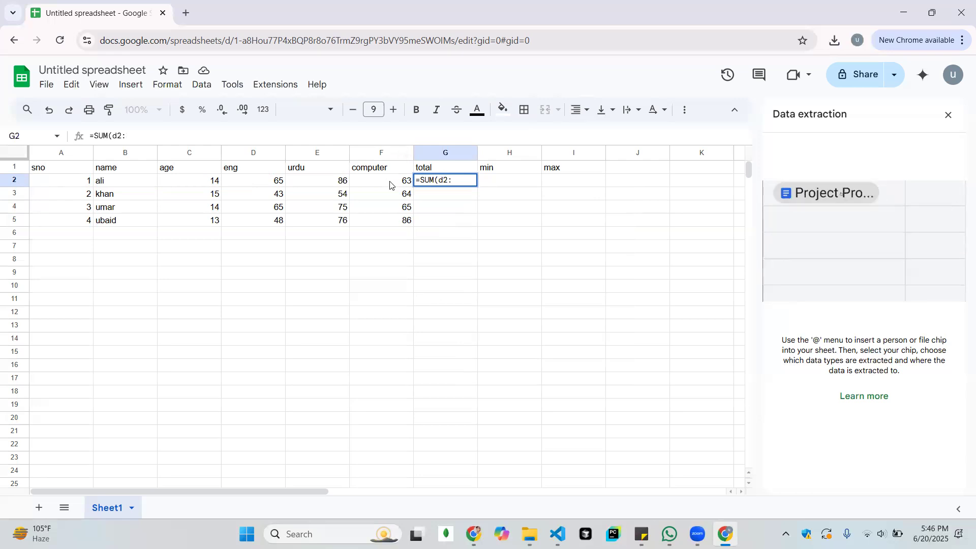
type("f2")
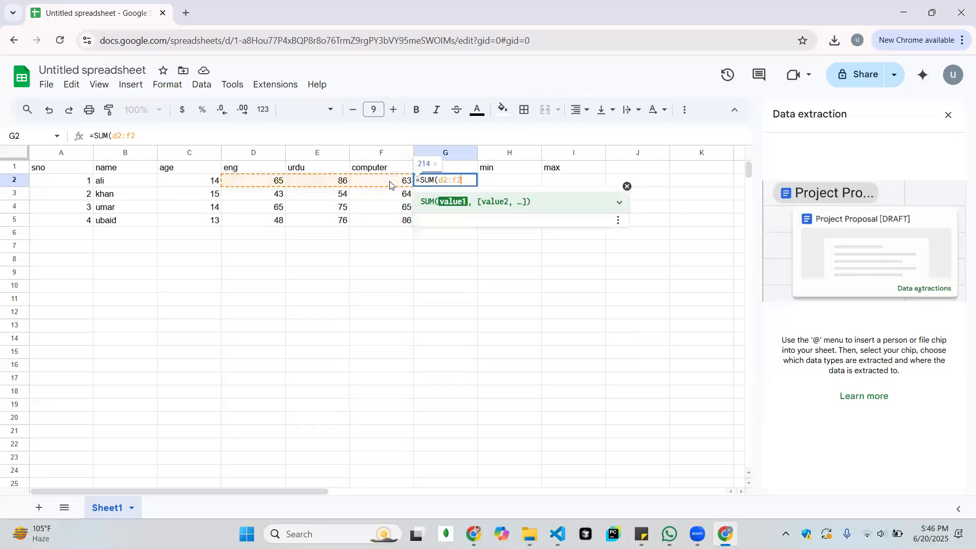
key("Return")
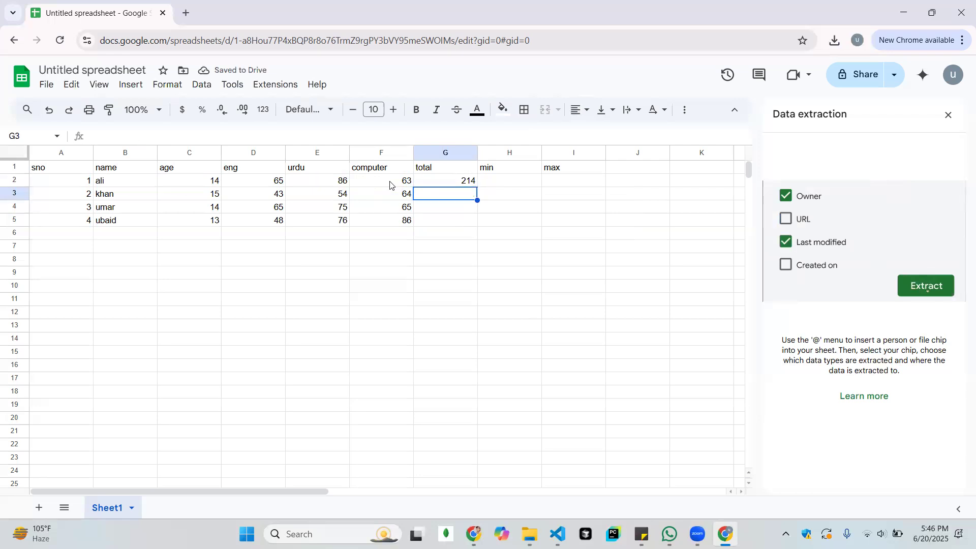
Enter the total formula =SUM(D3:F3) in cell G3
type("=sum")
key("Tab")
key("Return")
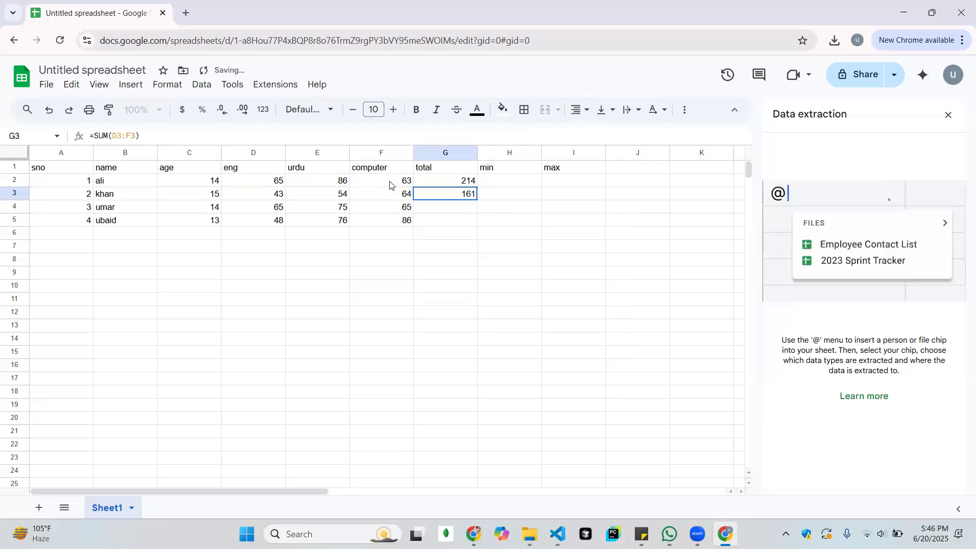
key("Left")
key("Right")
key("Return")
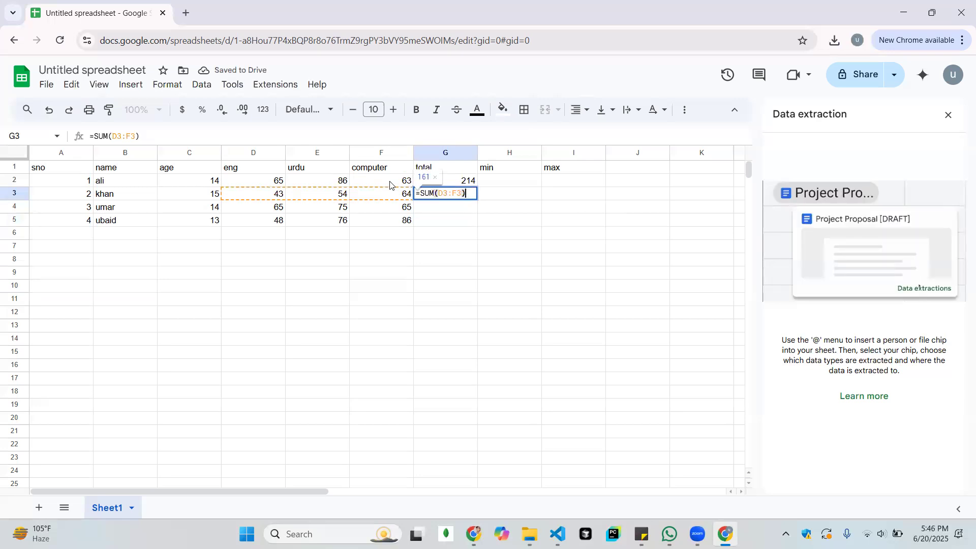
key("Return")
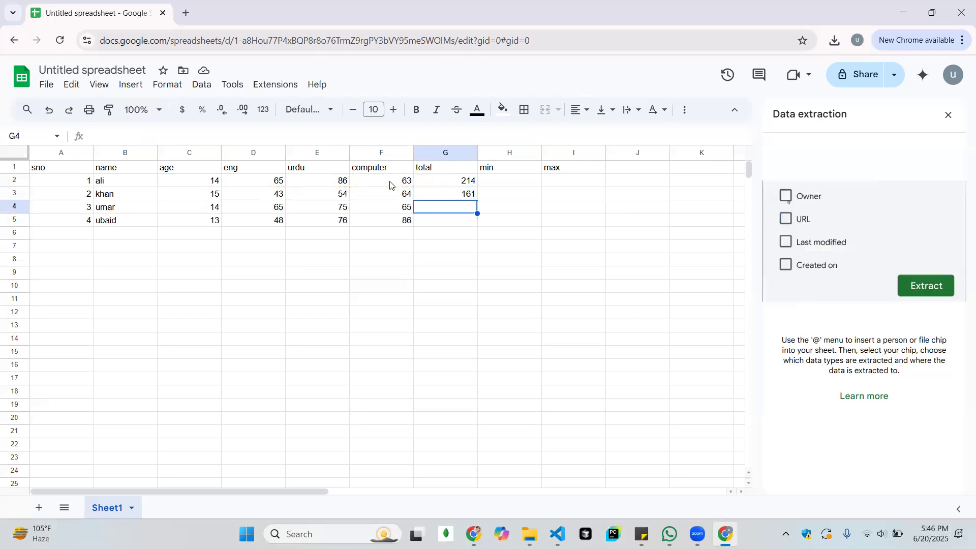
Enter the total formulas =SUM(D4:F4) in cell G4 and =SUM(D5:F5) in cell G5
key("Return")
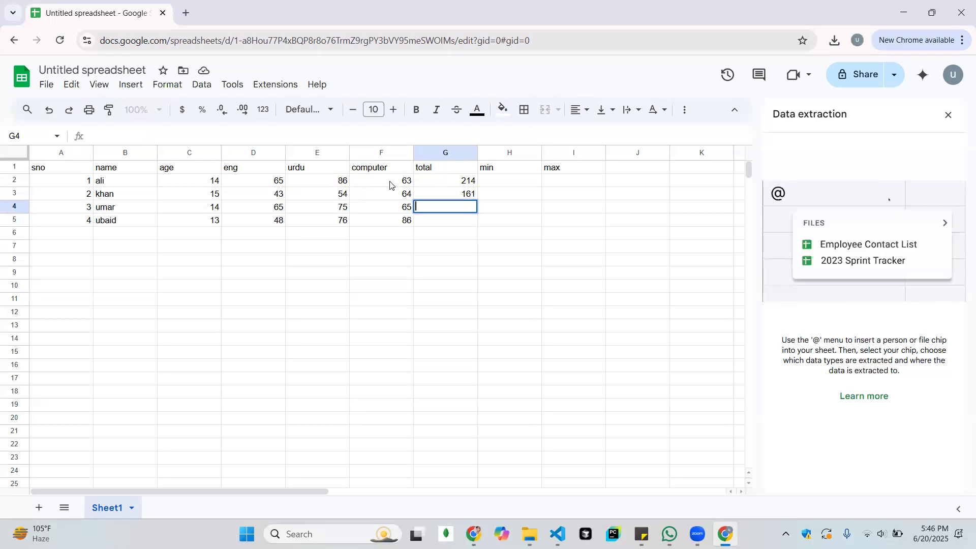
type("=SUM(D4:F4)")
key("Tab")
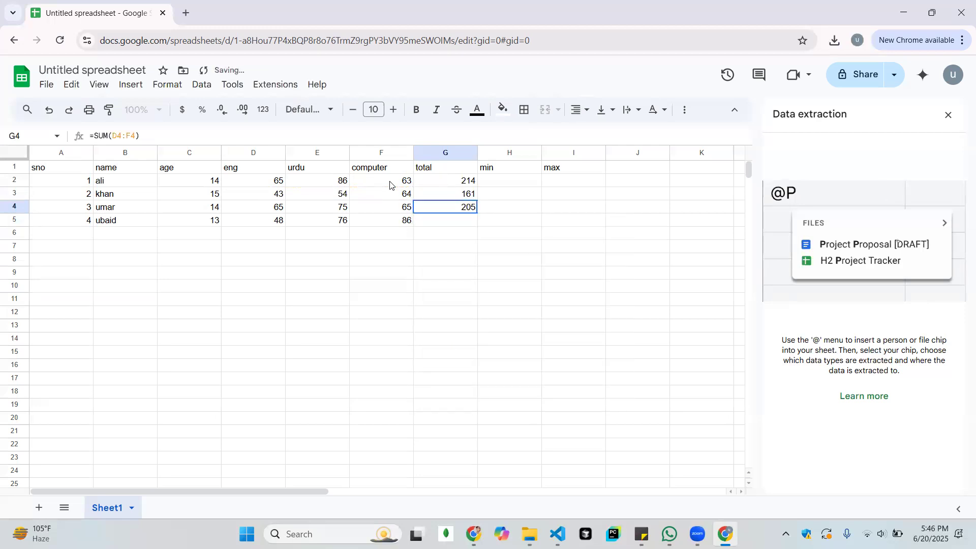
key("Return")
type("=SUM(D5:F5)")
key("Tab")
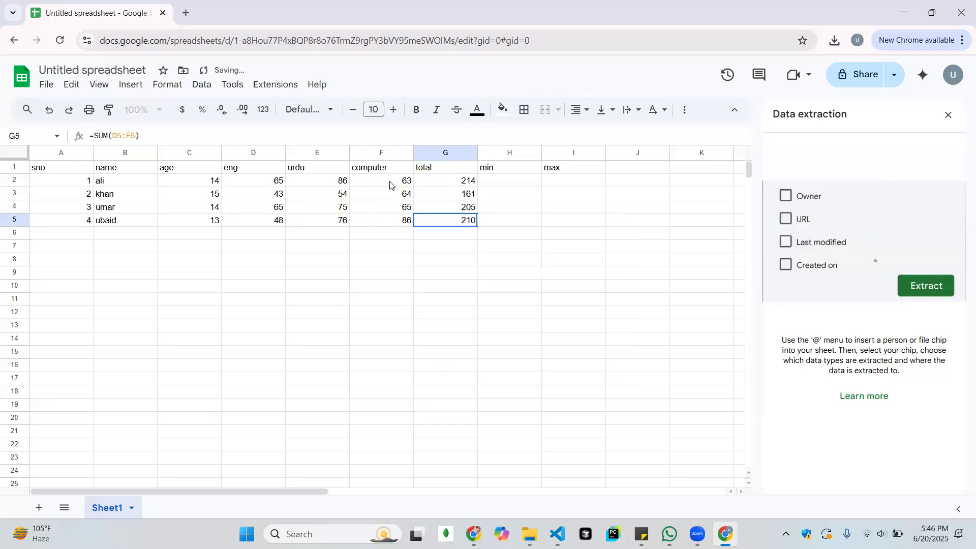
key("Return")
Enter the formula =MIN(D2:F2) in cell H2 under the min header and accept the suggested autofill for H3 to H5
key("Up")
key("Up")
key("Right")
key("Up")
key("Up")
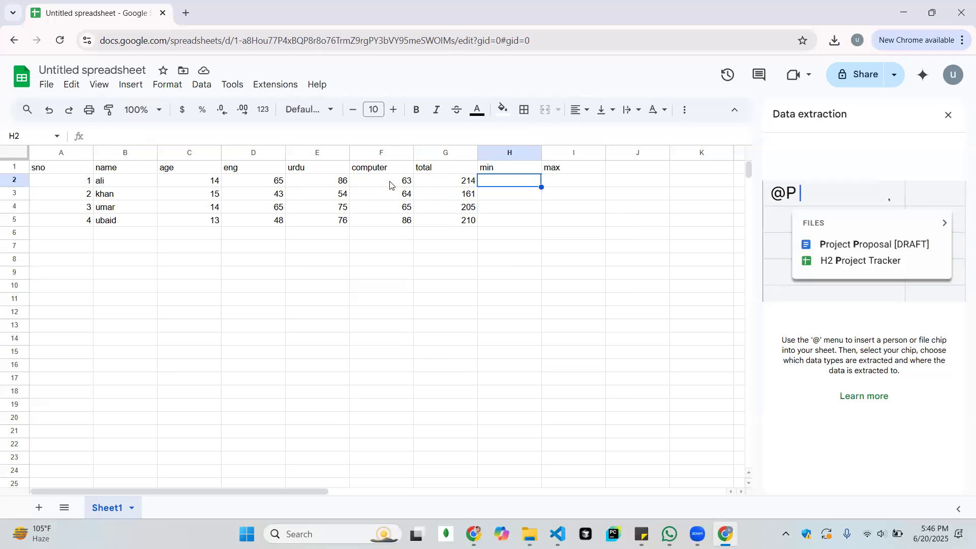
type("=")
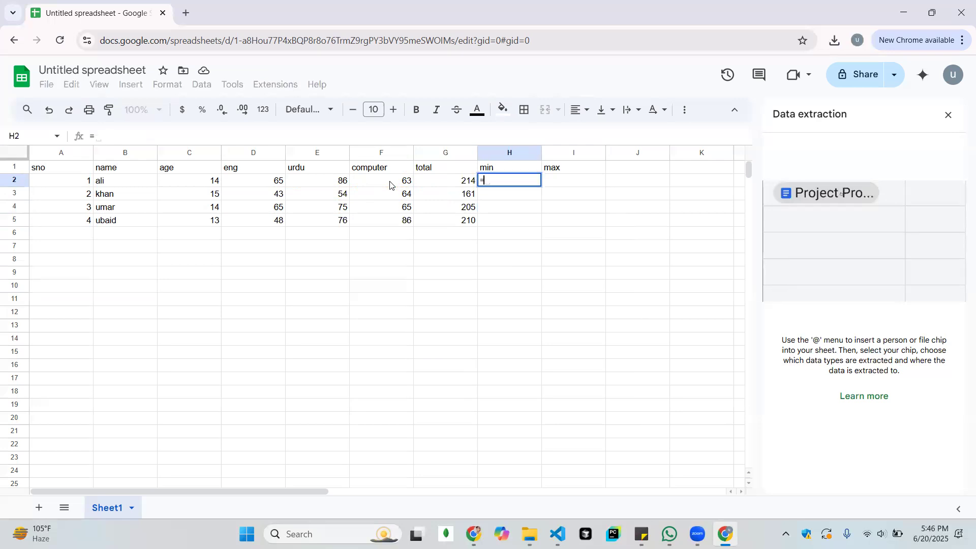
type("min")
key("Tab")
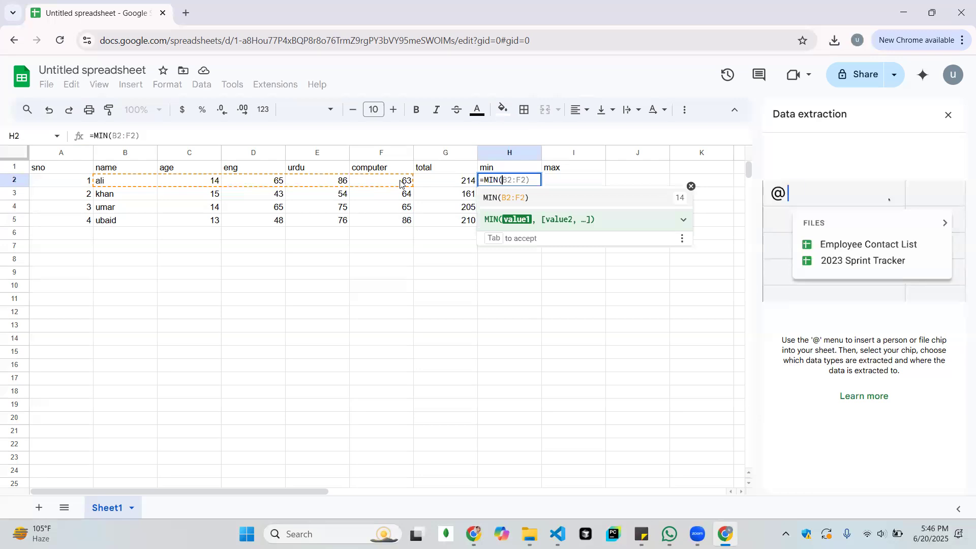
type("d")
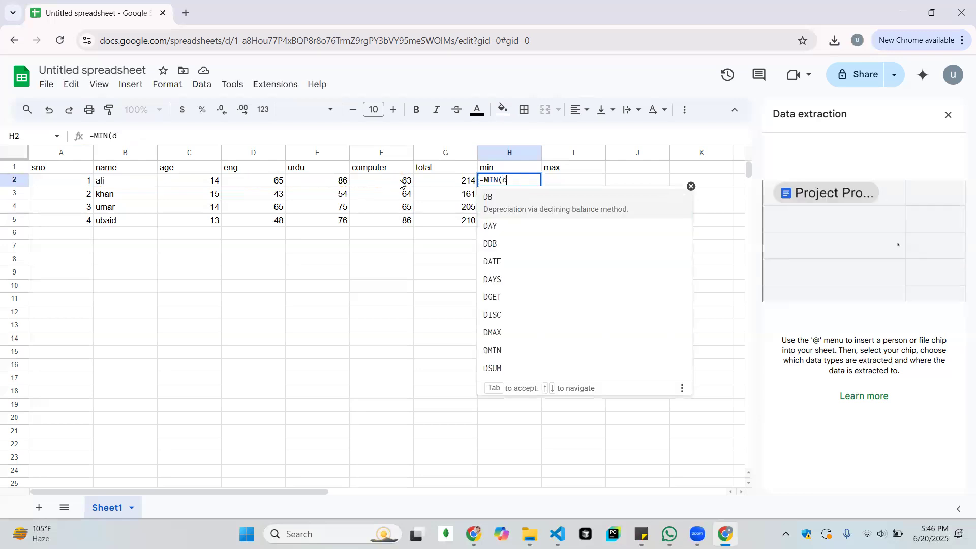
type("2")
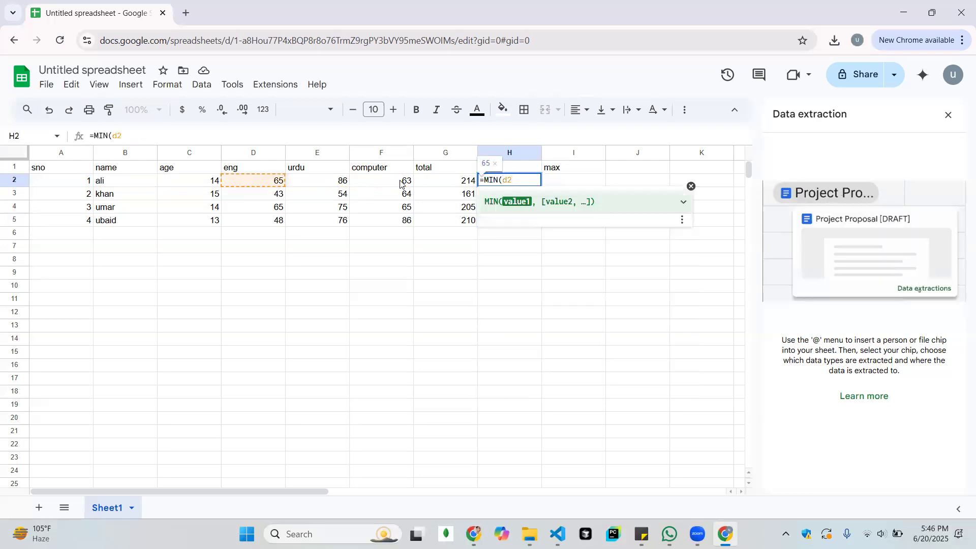
type(":f2")
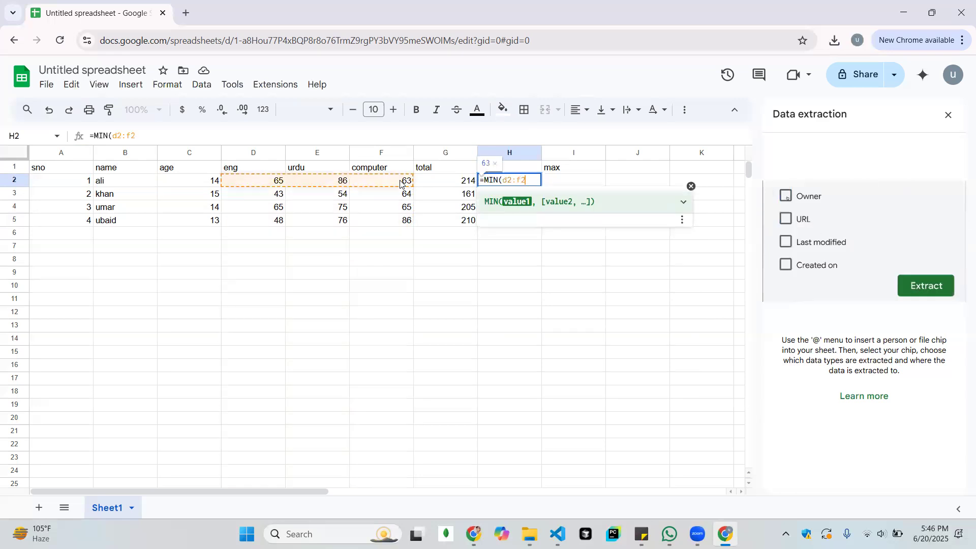
key("Return")
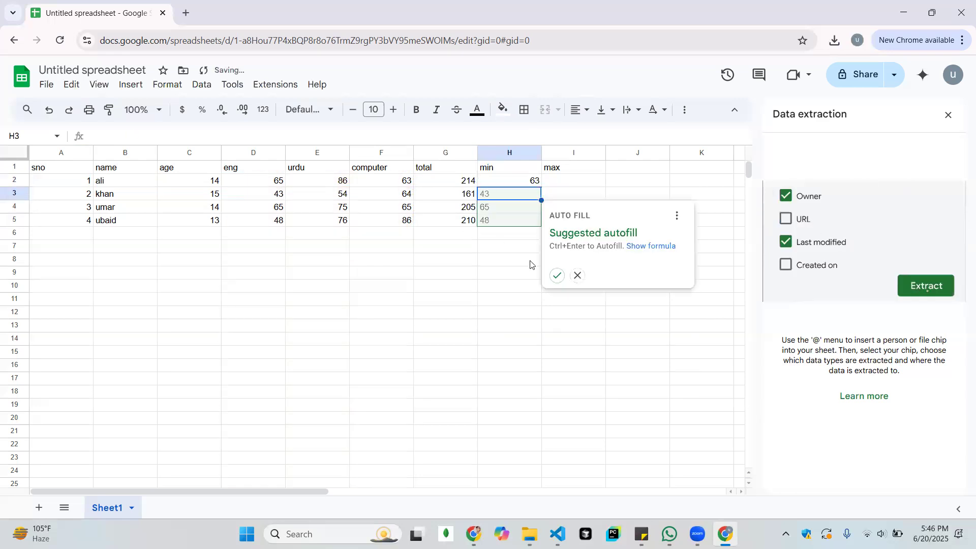
left_click(558, 276)
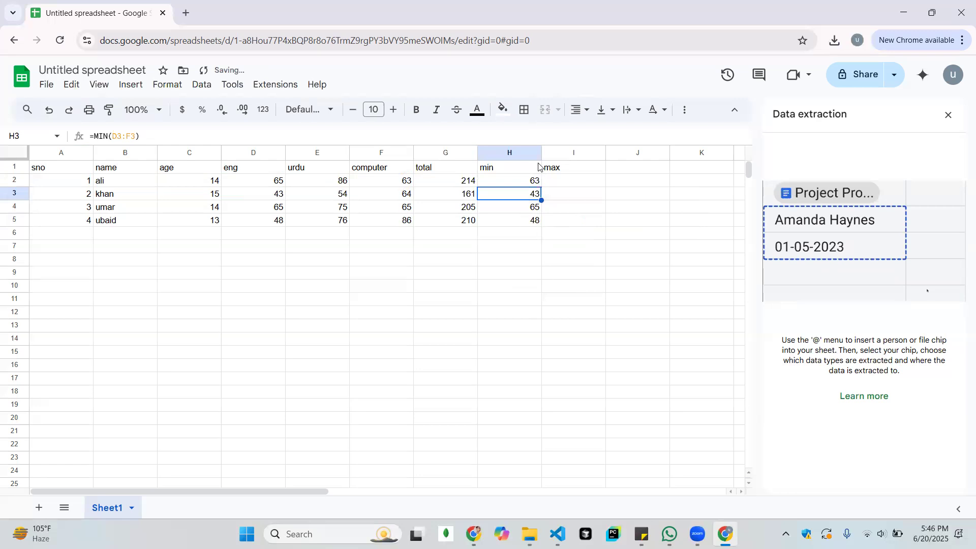
Enter the suggested formula =MAX(C2:F2) in cell I2 under the max header and accept the autofill for I3 to I5
left_click(565, 181)
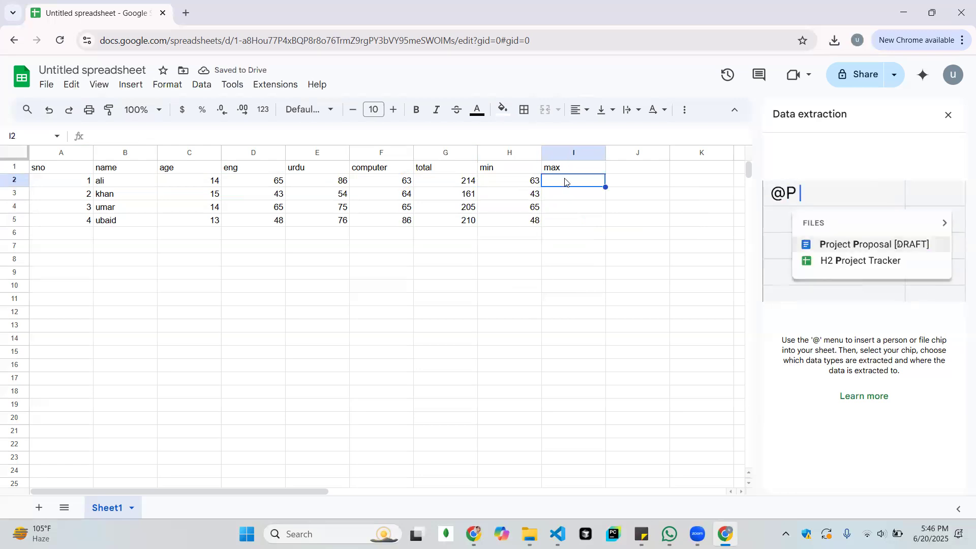
type("=max")
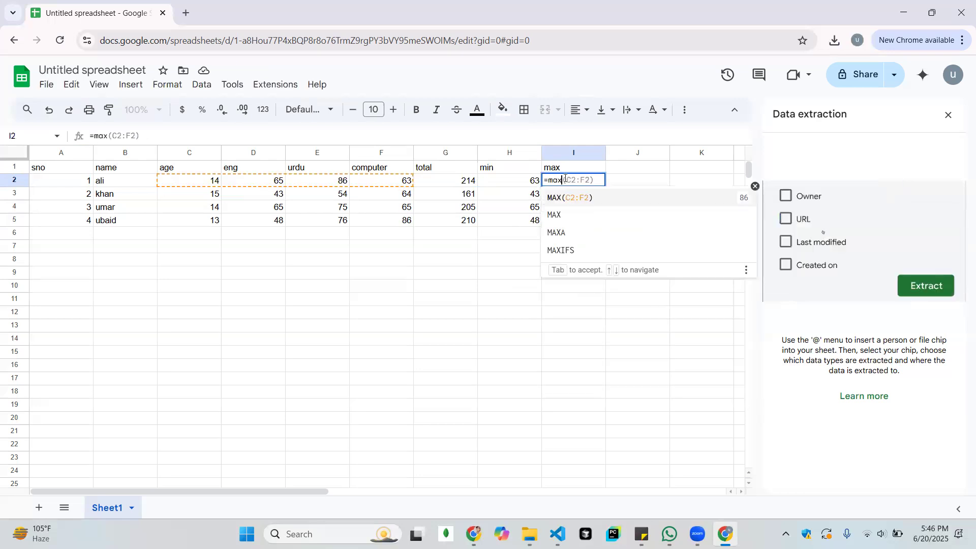
left_click(587, 198)
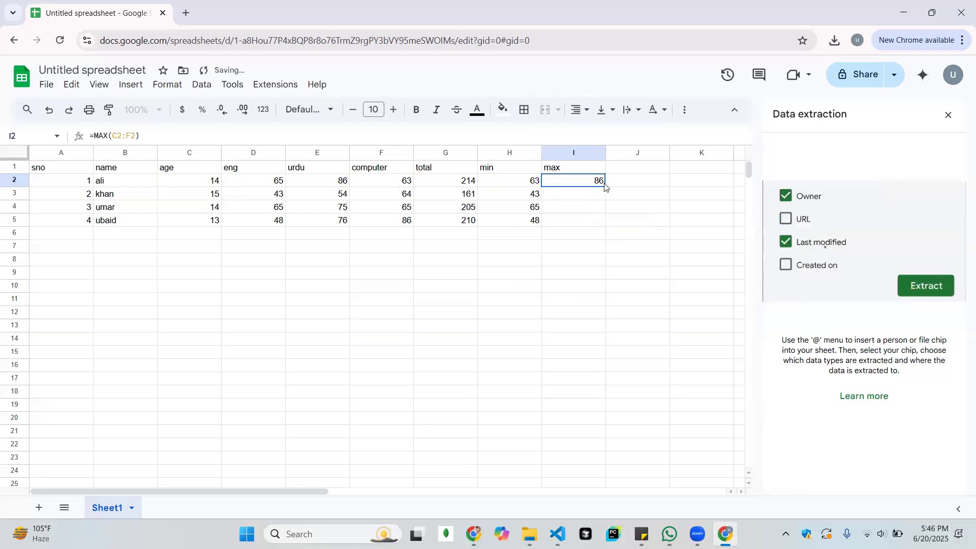
left_click(589, 197)
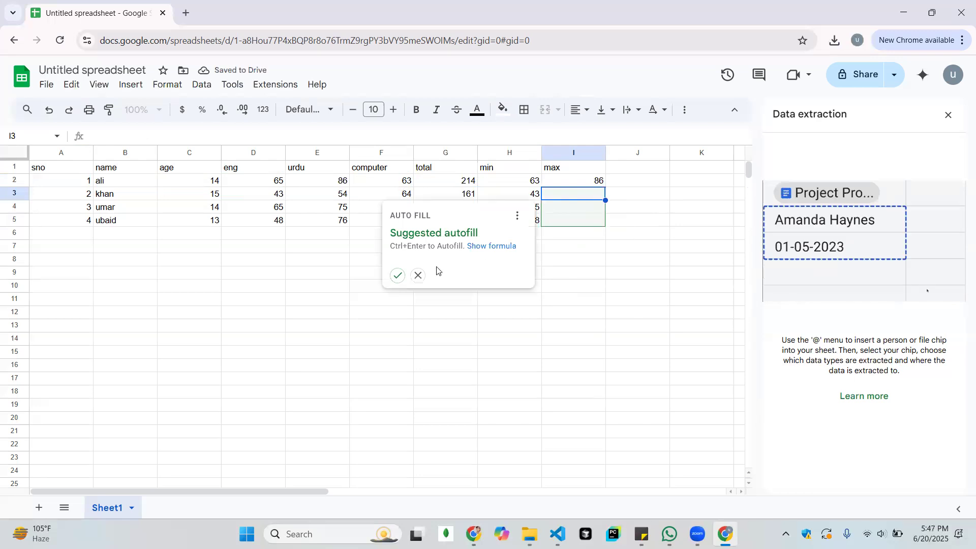
left_click(396, 276)
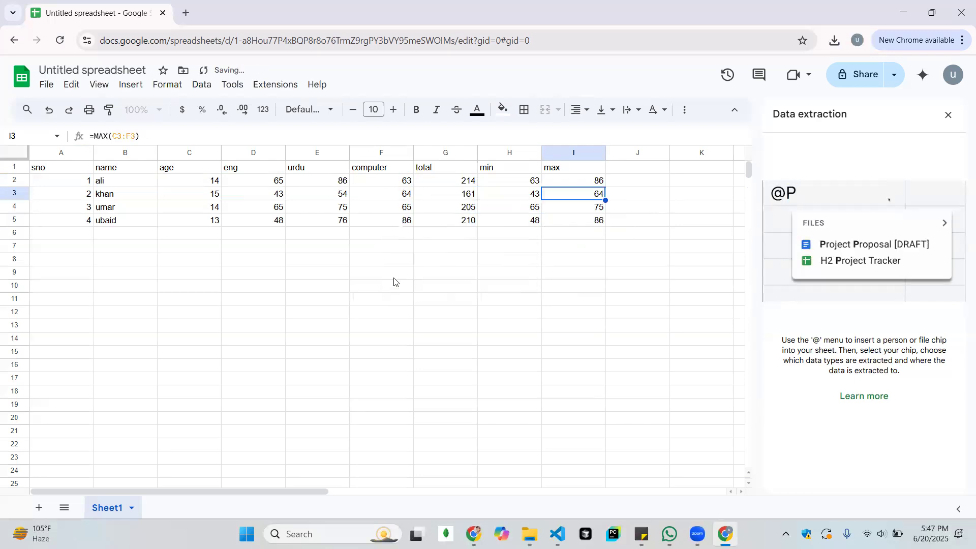
Clear the contents of the whole marks table by deleting the range A1:K8
left_click(396, 279)
left_click(587, 251)
left_click_drag(694, 263, 39, 160)
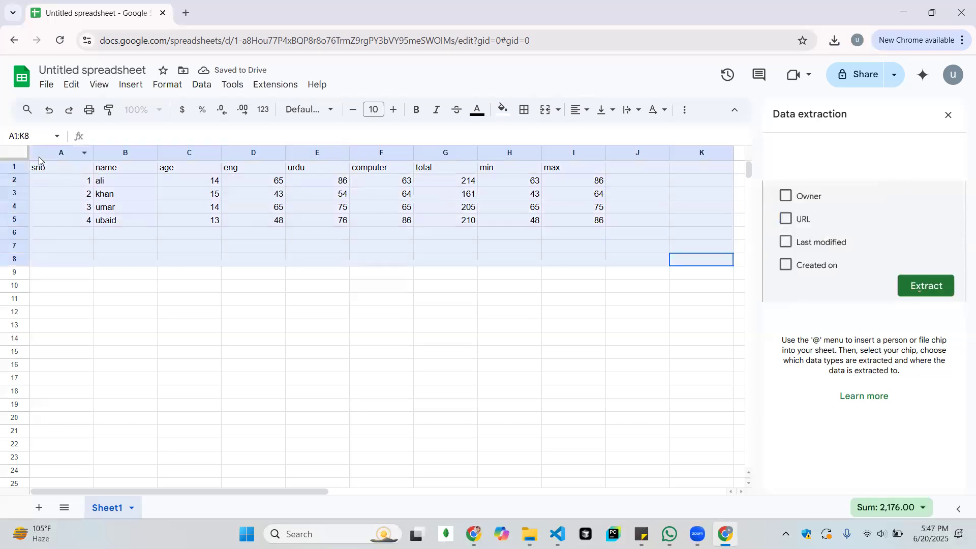
key("Delete")
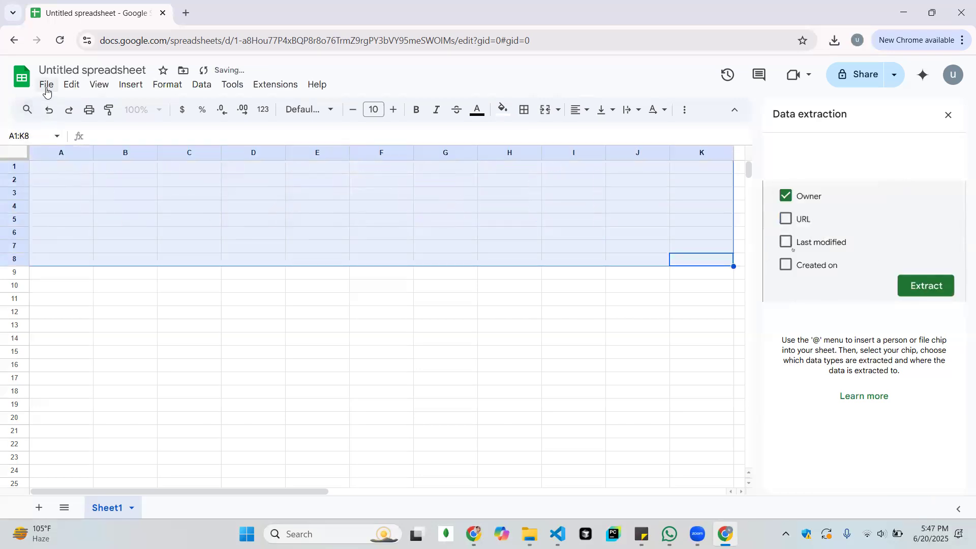
Open yesterday's untitled spreadsheet with the bordered marks table from the recent files and close the emptied spreadsheet
left_click(46, 90)
left_click(60, 123)
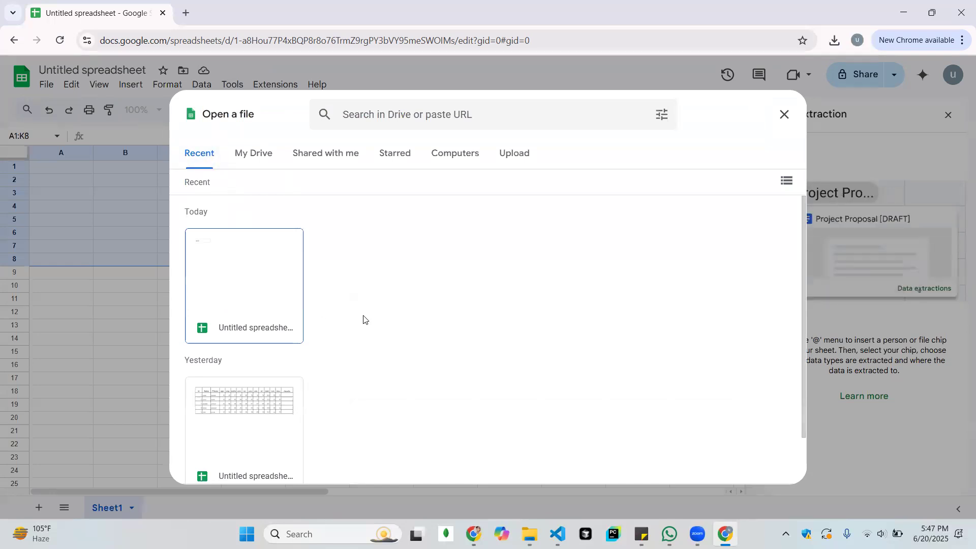
scroll(402, 338, "down", 1)
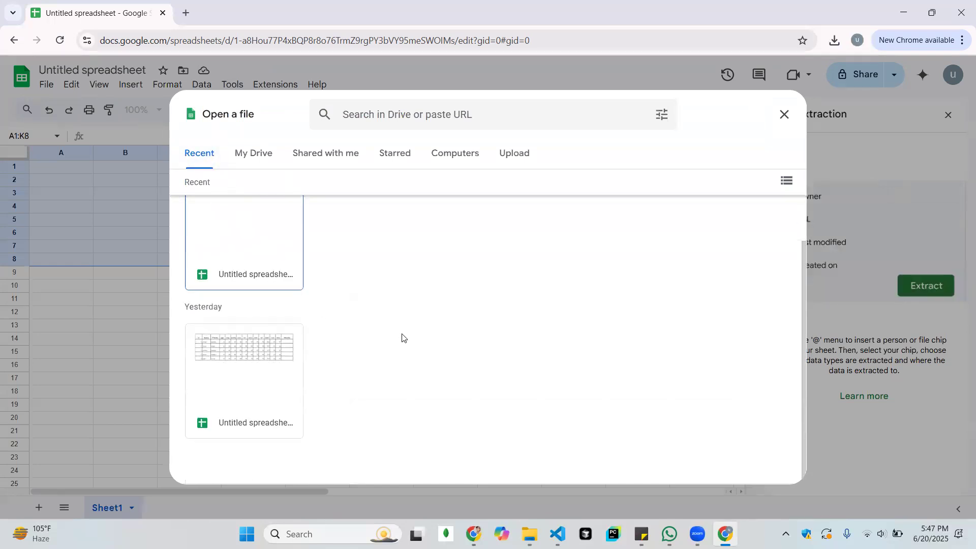
left_click(227, 362)
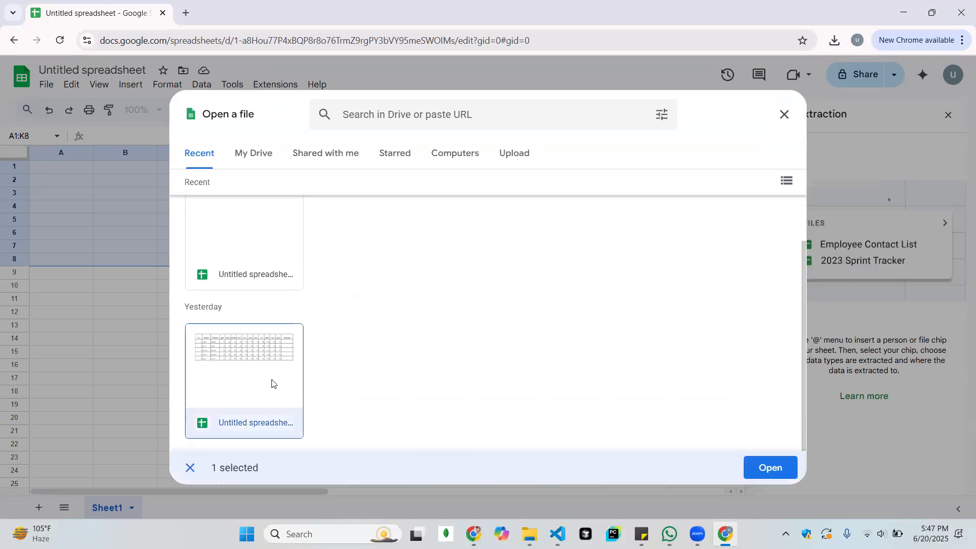
left_click(789, 463)
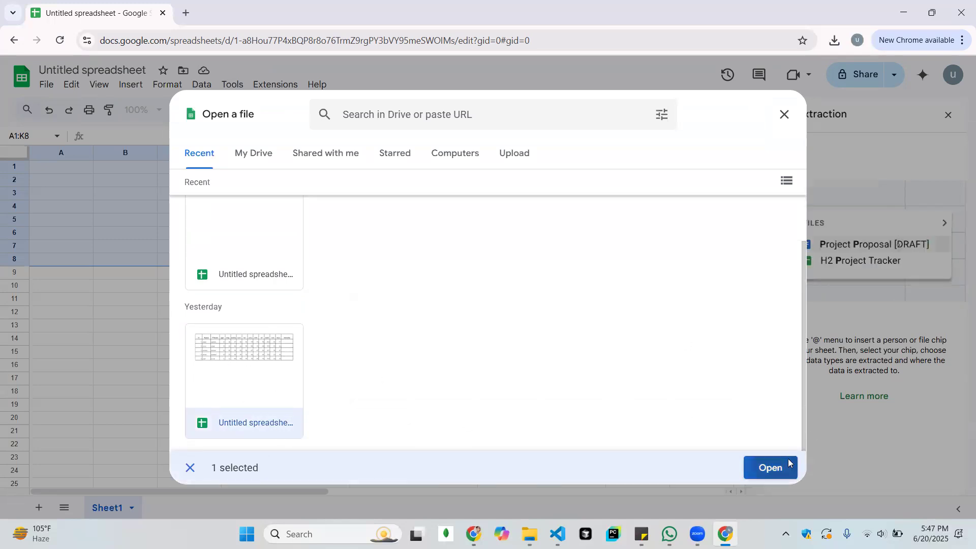
left_click(162, 14)
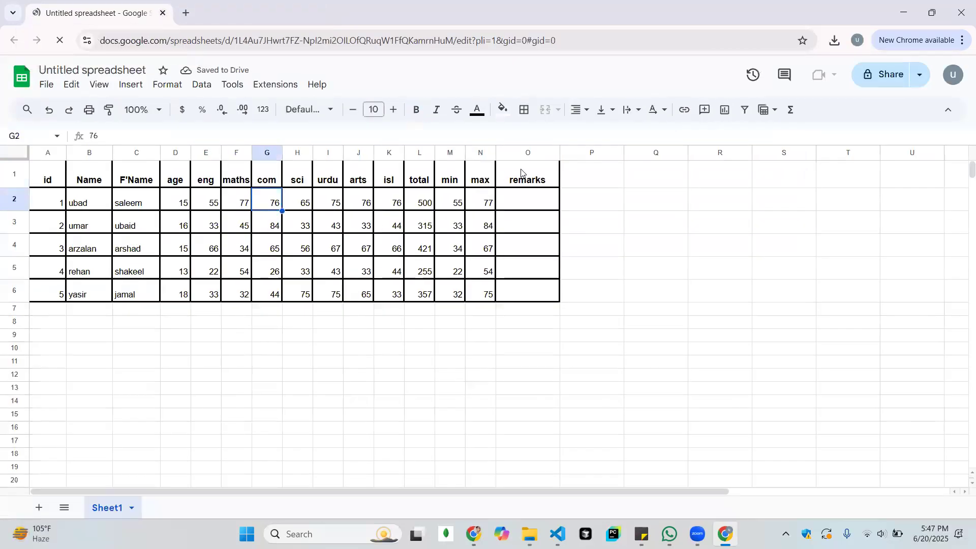
Set the sheet's zoom level to 150%
left_click(549, 201)
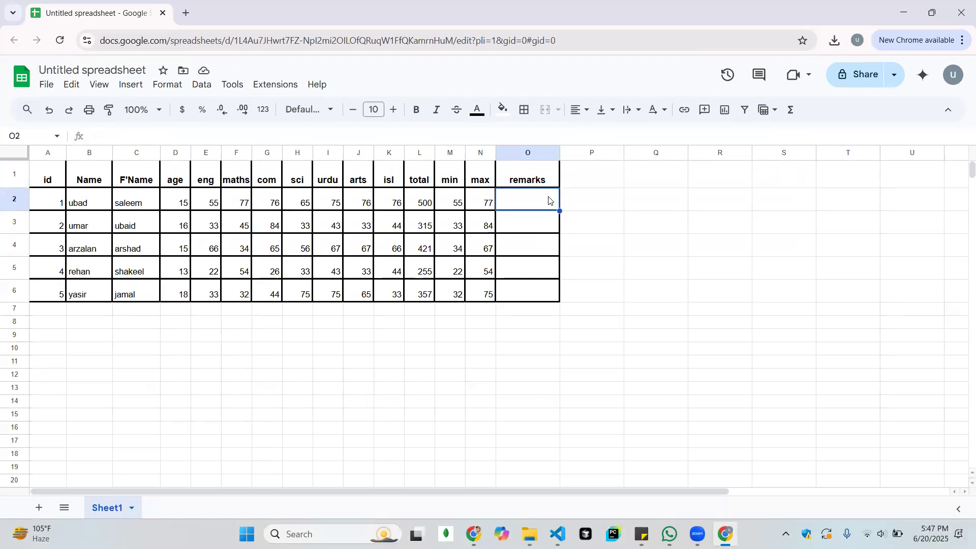
left_click(137, 110)
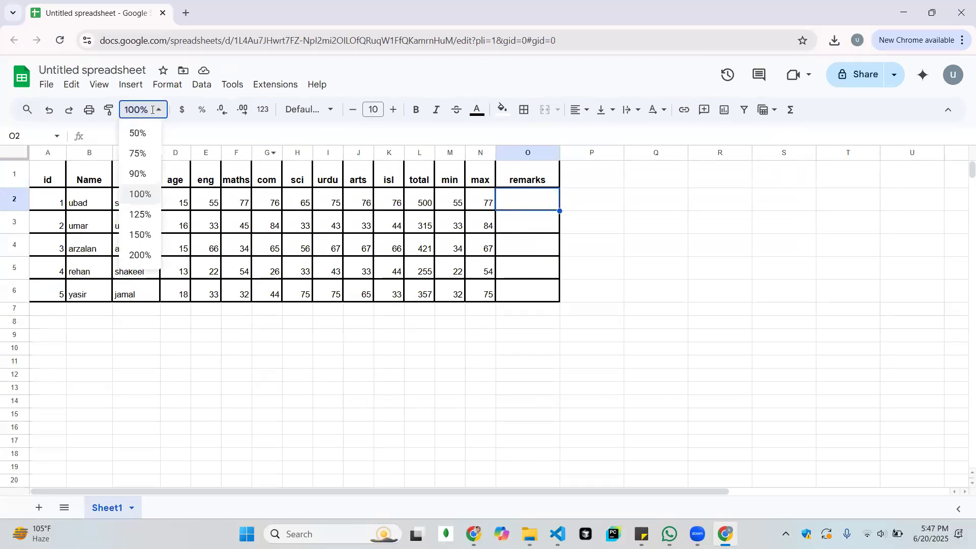
left_click(143, 215)
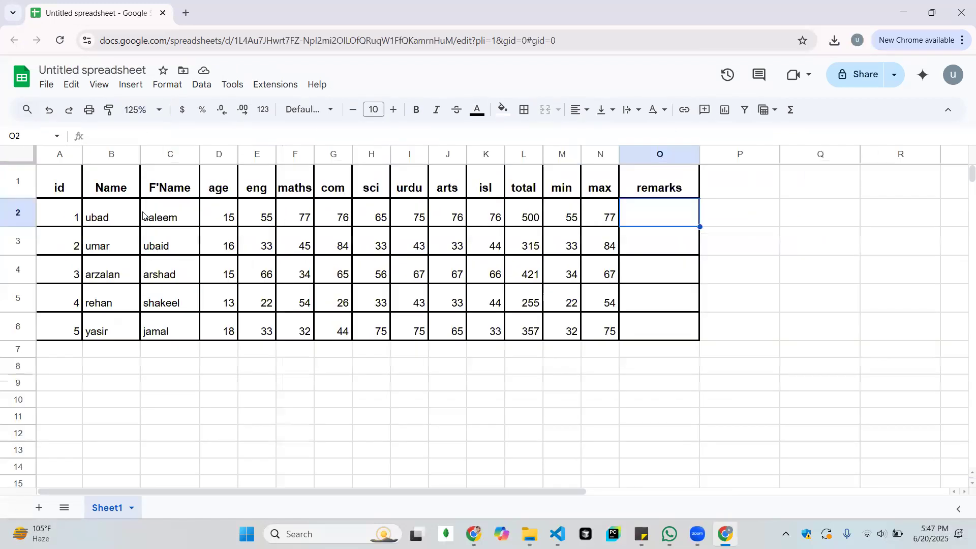
left_click(141, 111)
left_click(143, 235)
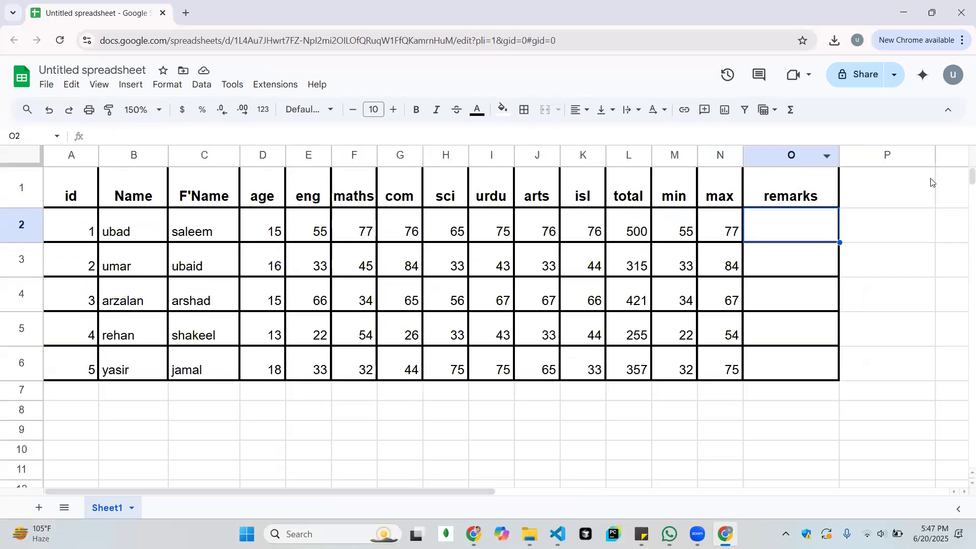
left_click(142, 111)
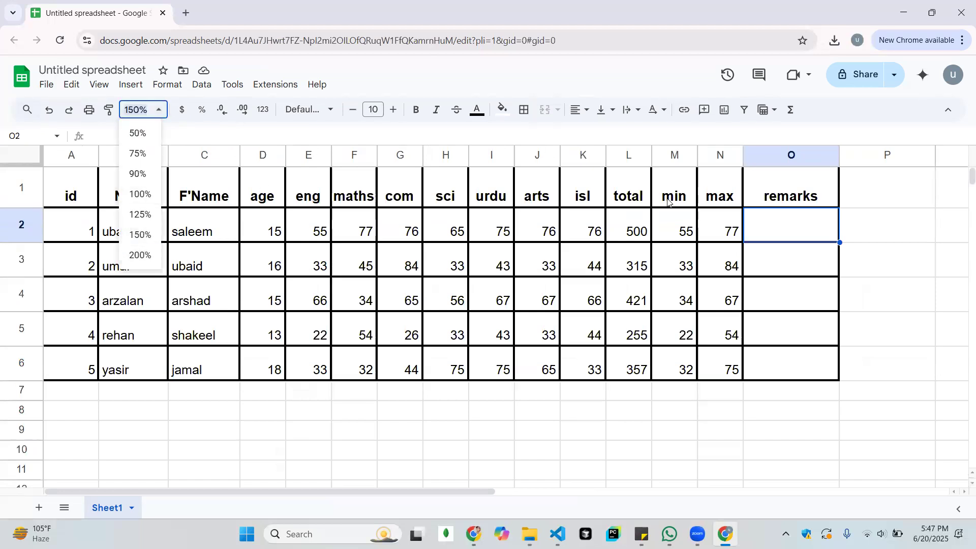
left_click(800, 233)
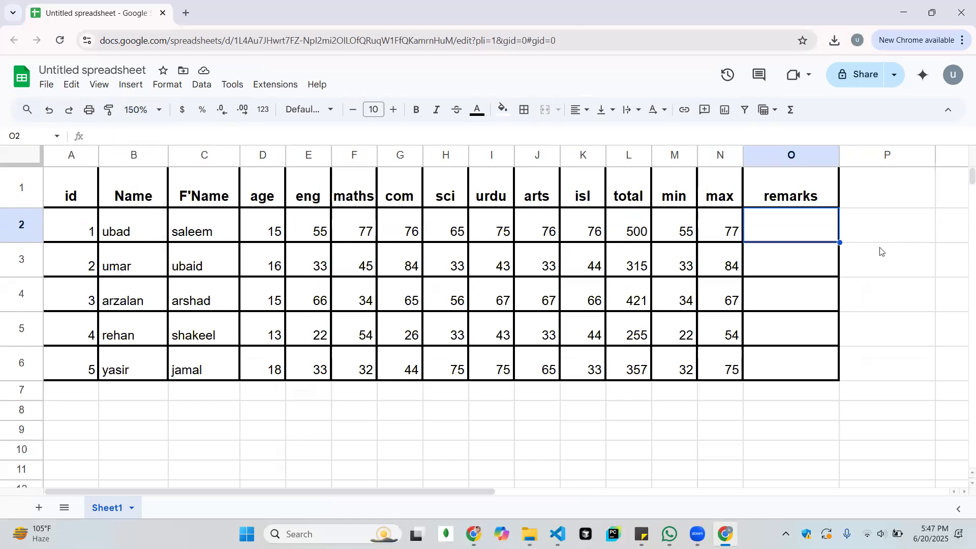
left_click(880, 250)
left_click(797, 212)
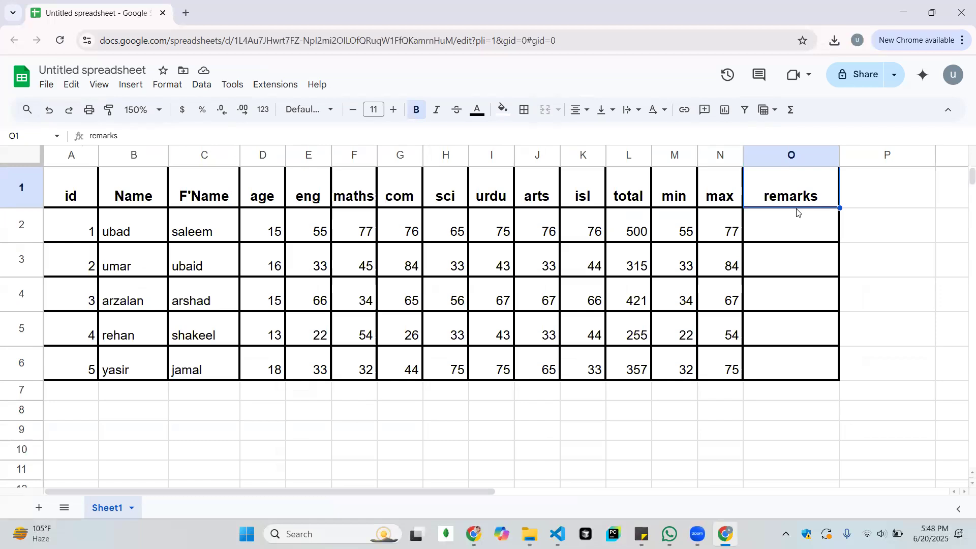
left_click(635, 205)
left_click(637, 219)
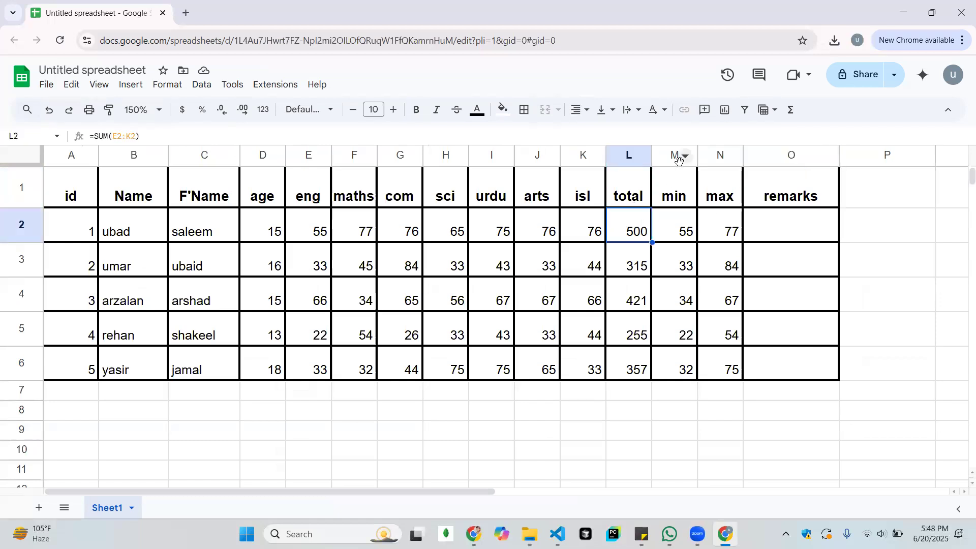
Delete the min and max columns between the total and remarks columns
left_click(676, 155)
left_click_drag(675, 155, 695, 161)
left_click_drag(694, 159, 714, 157)
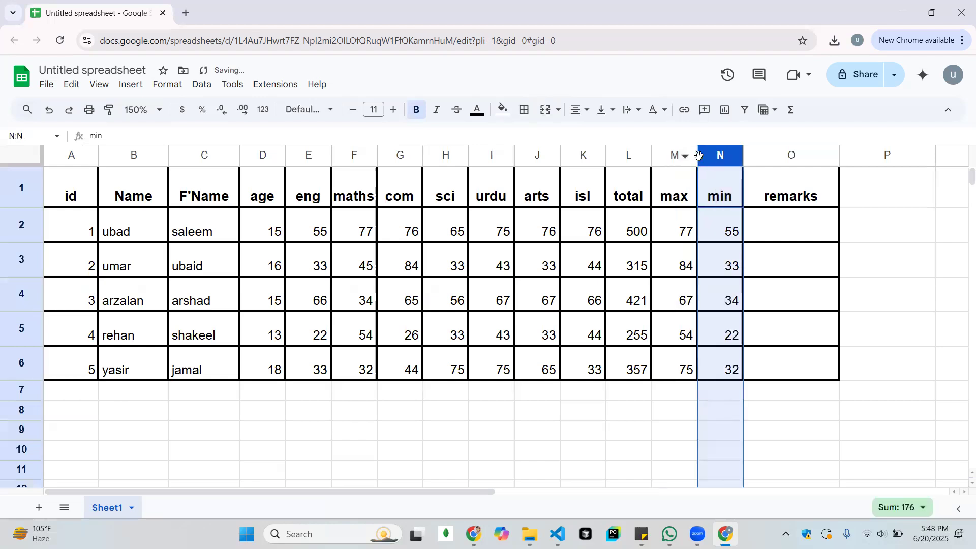
left_click(673, 156, "shift")
right_click(706, 161)
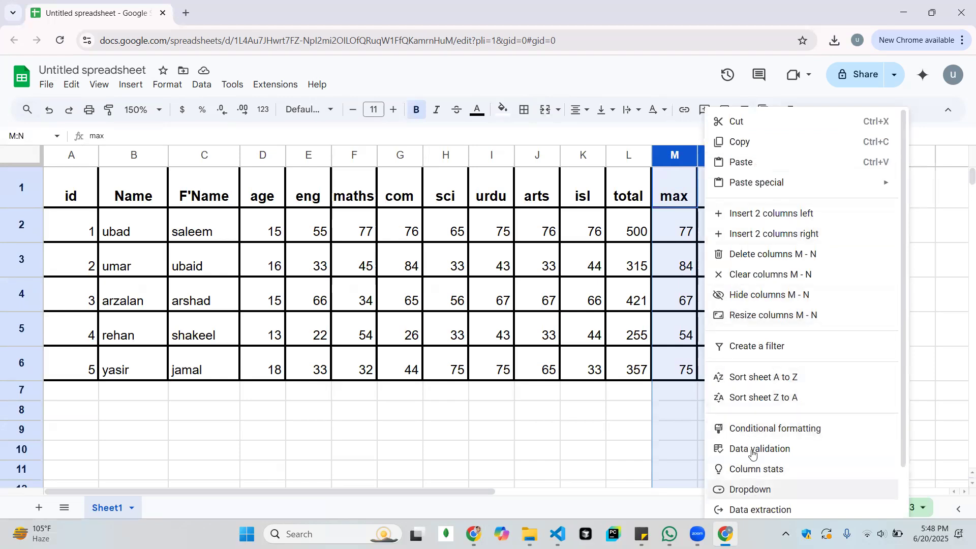
left_click(747, 260)
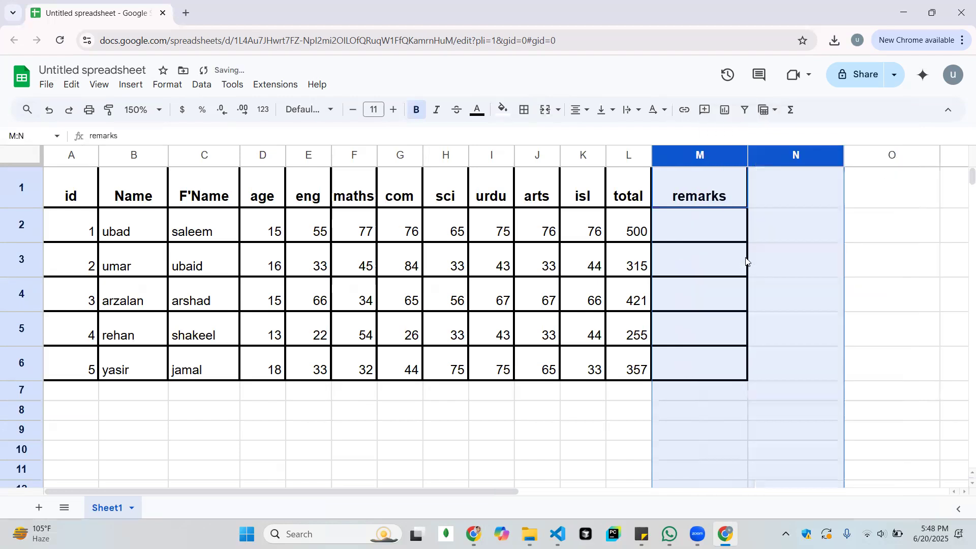
left_click(795, 278)
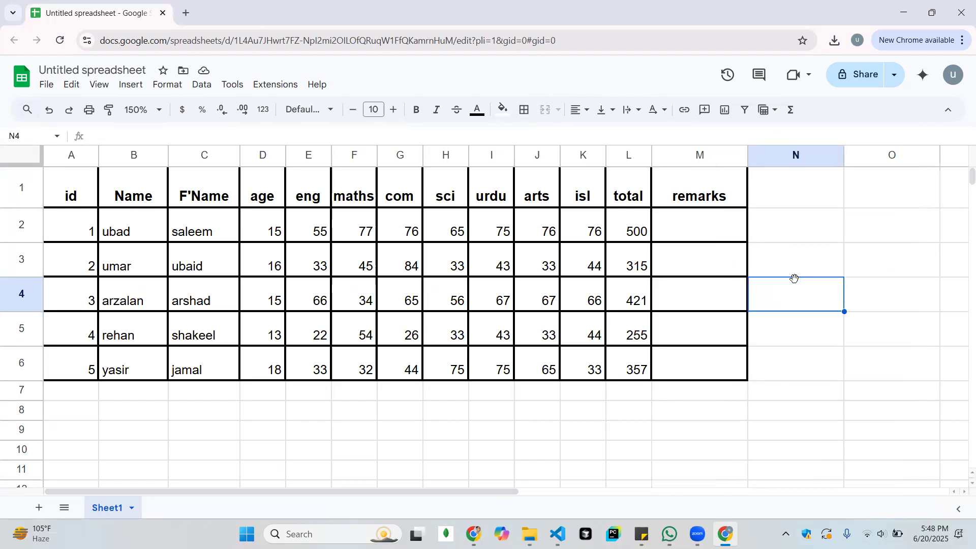
key("Left")
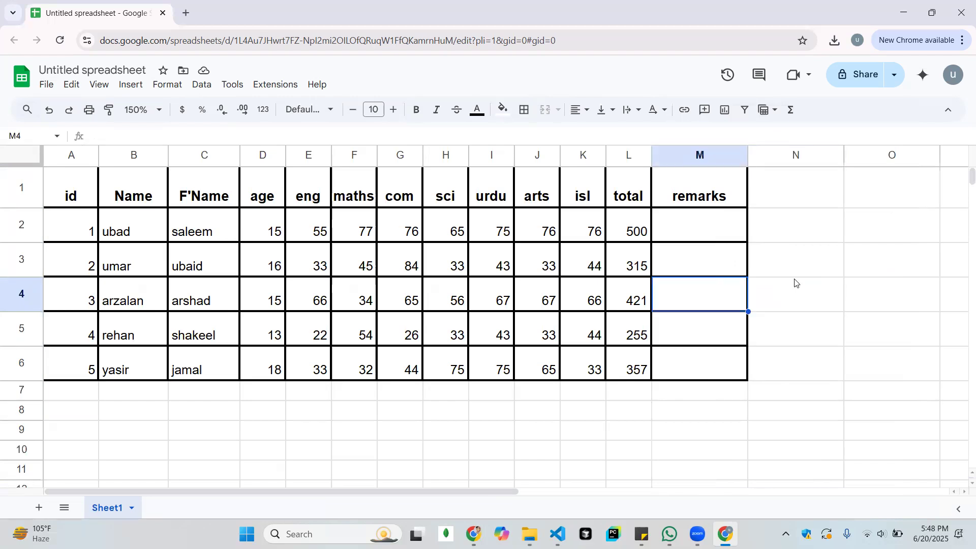
key("Left")
key("Up")
key("Up")
key("Right")
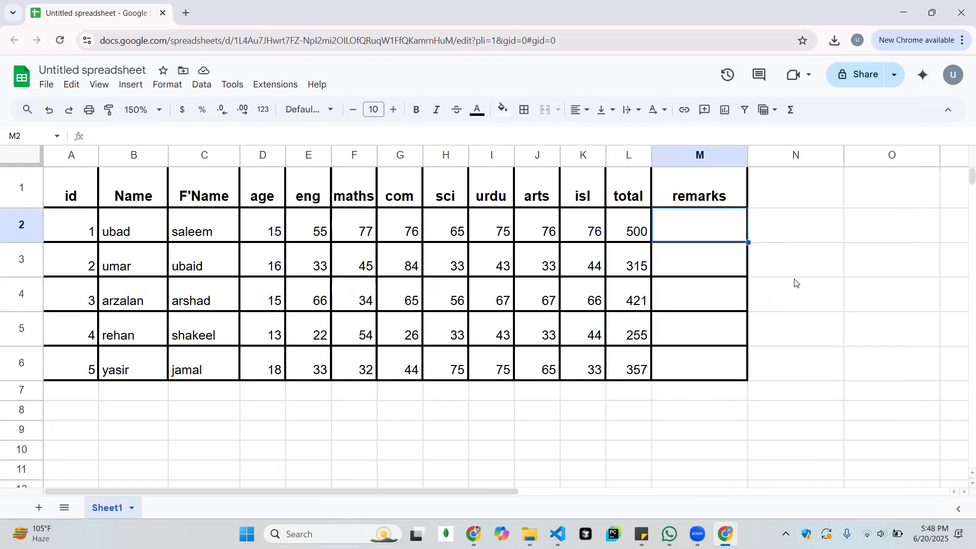
left_click(320, 181)
left_click(370, 192)
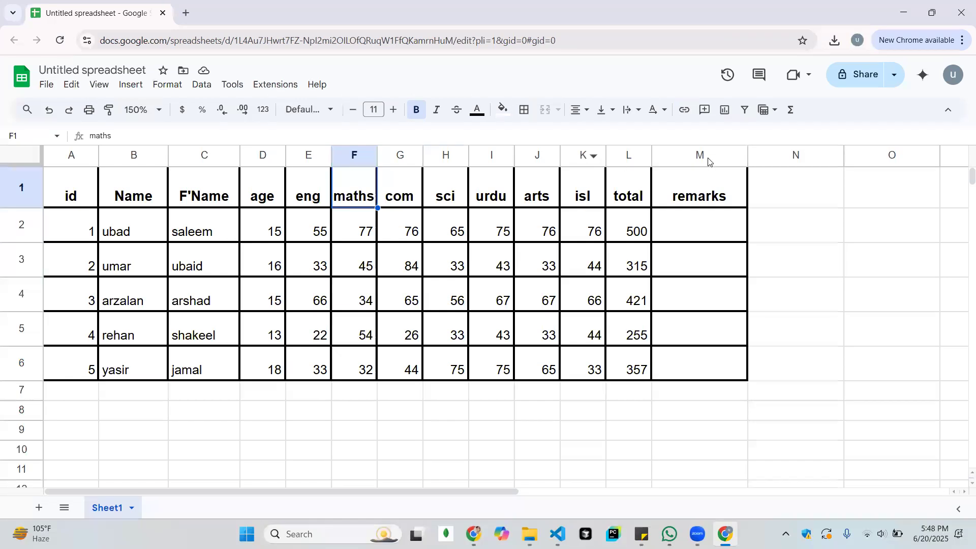
Rename the total header in cell L1 to obt
left_click(634, 203)
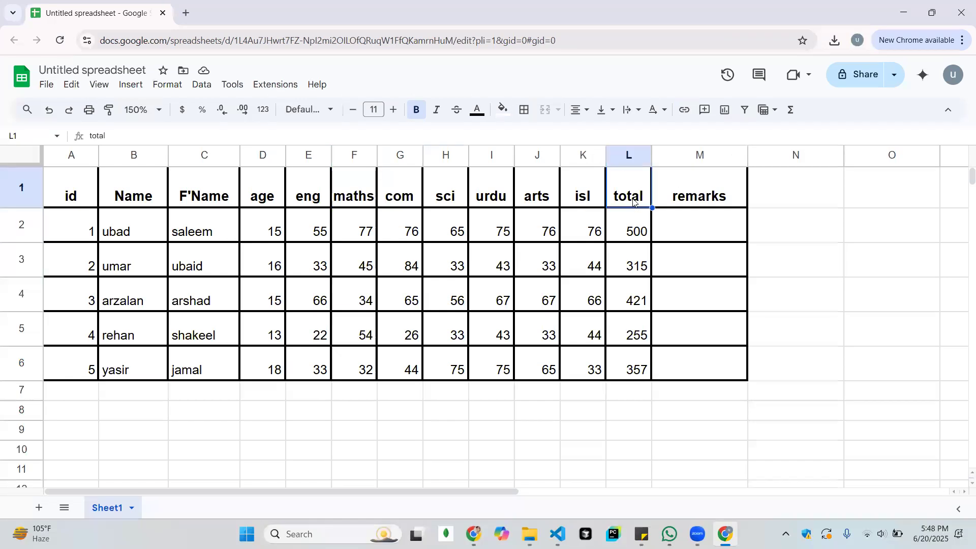
type("obt")
key("Return")
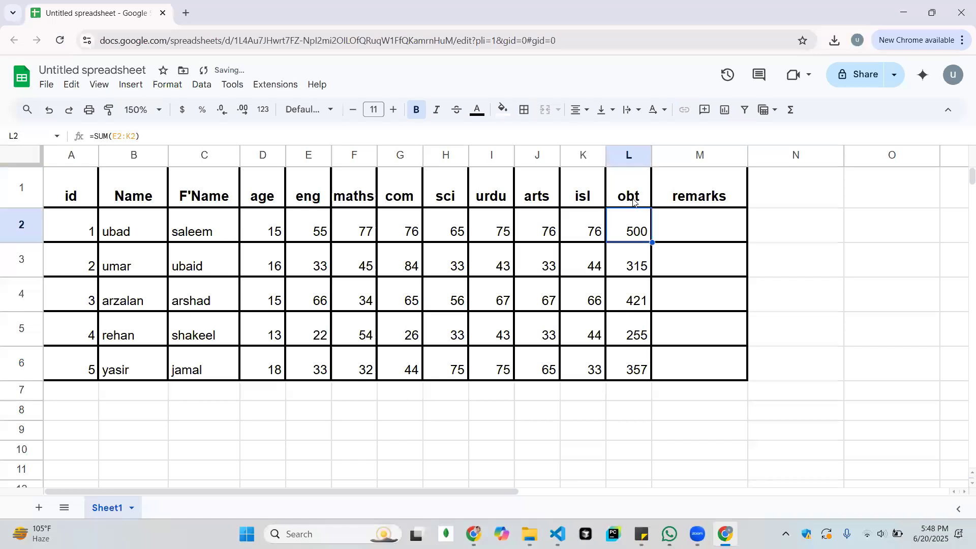
left_click(816, 265)
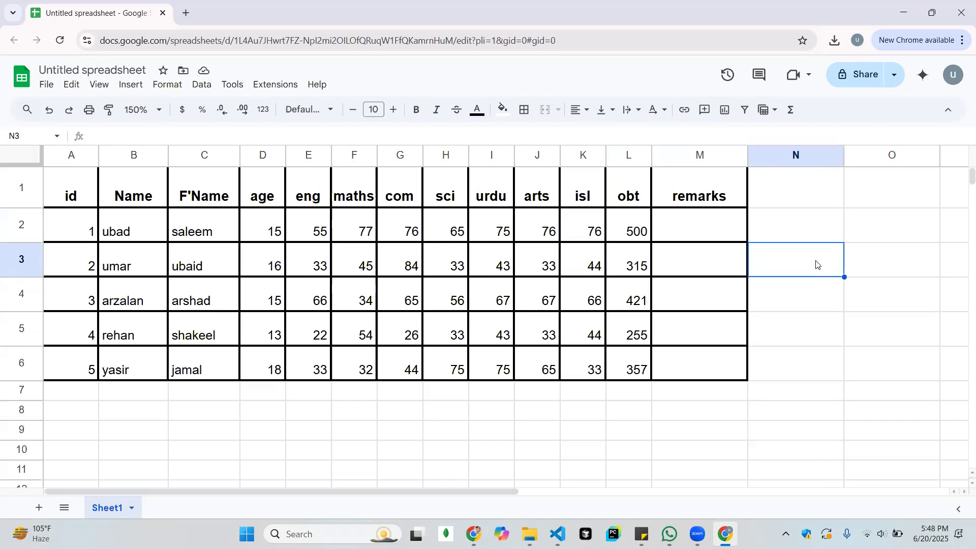
Go through the first student's marks in row 2 one by one, from isl back to eng
left_click(596, 233)
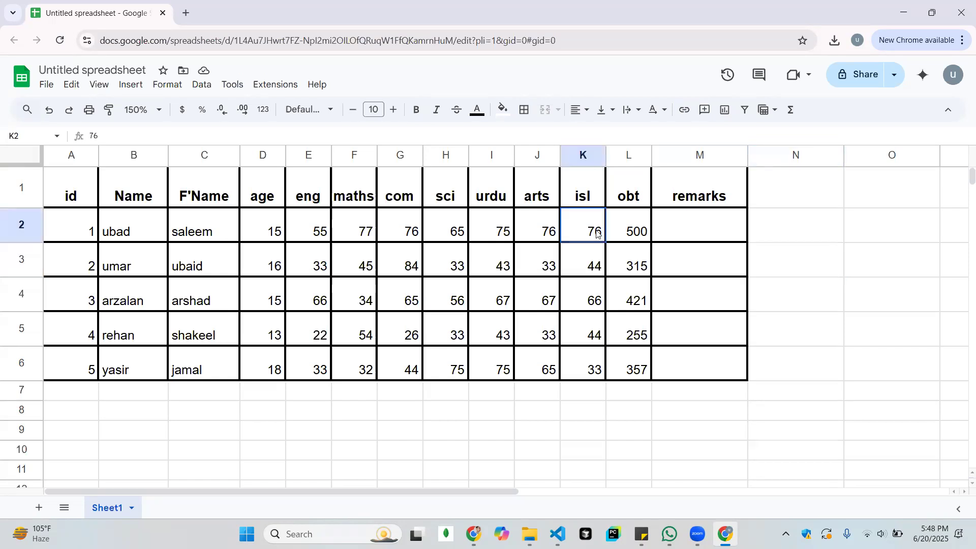
left_click(531, 228)
left_click(497, 226)
left_click(463, 228)
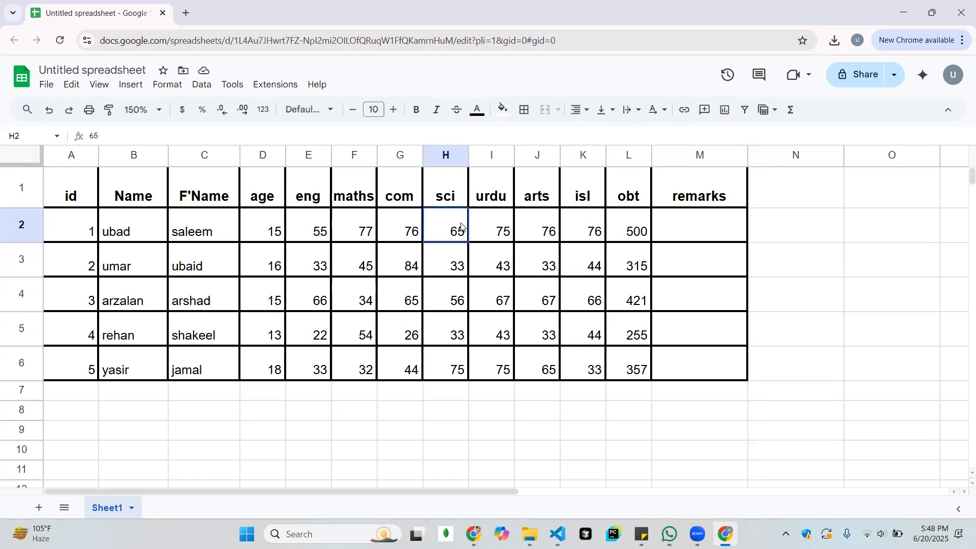
left_click(404, 231)
left_click(365, 231)
left_click(318, 228)
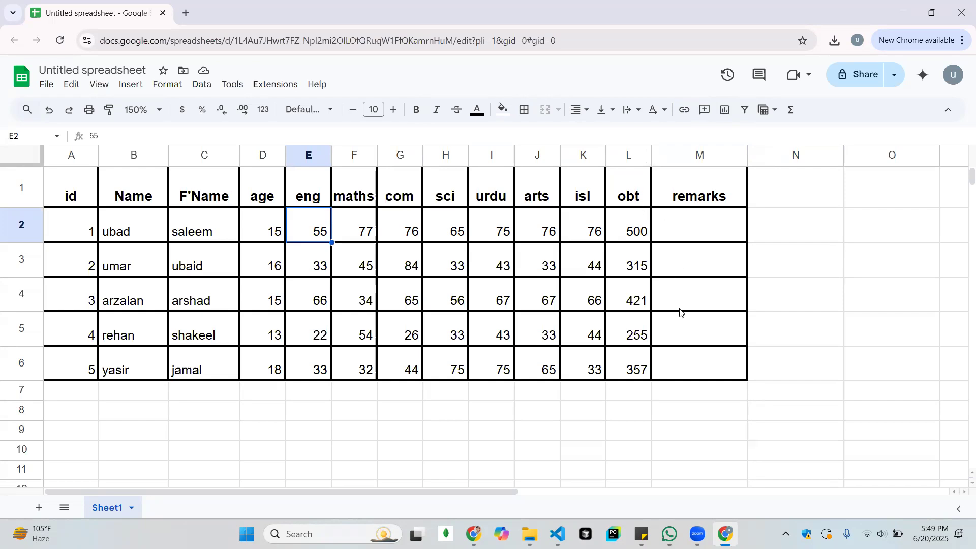
Insert one empty column directly before the remarks column
left_click(701, 151)
right_click(702, 154)
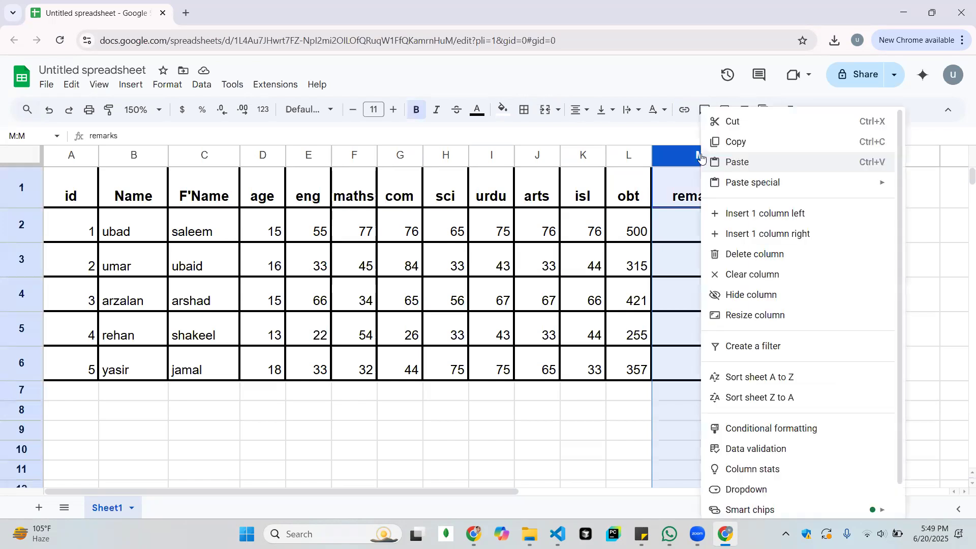
left_click(748, 214)
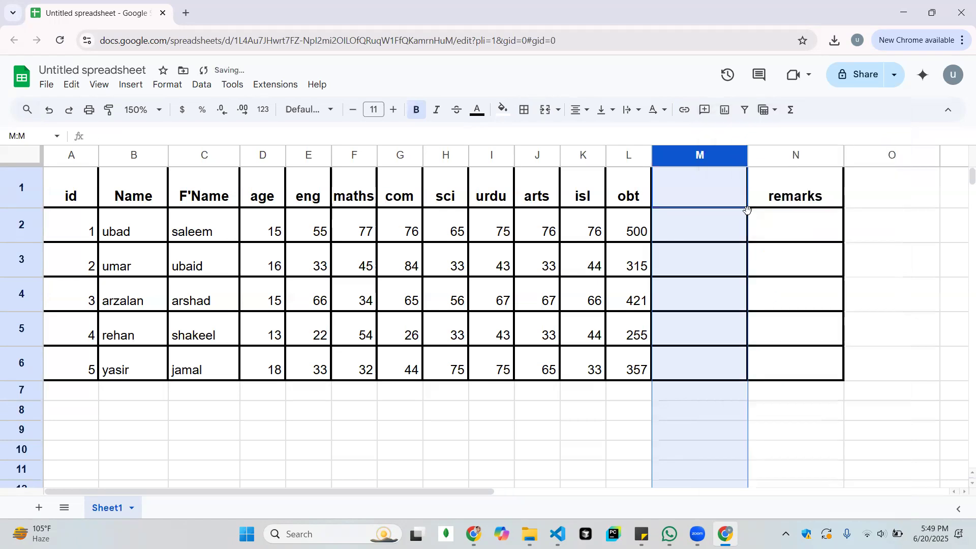
left_click(767, 252)
Enter total as the header of the new column in cell M1, correcting its spelling
left_click(707, 197)
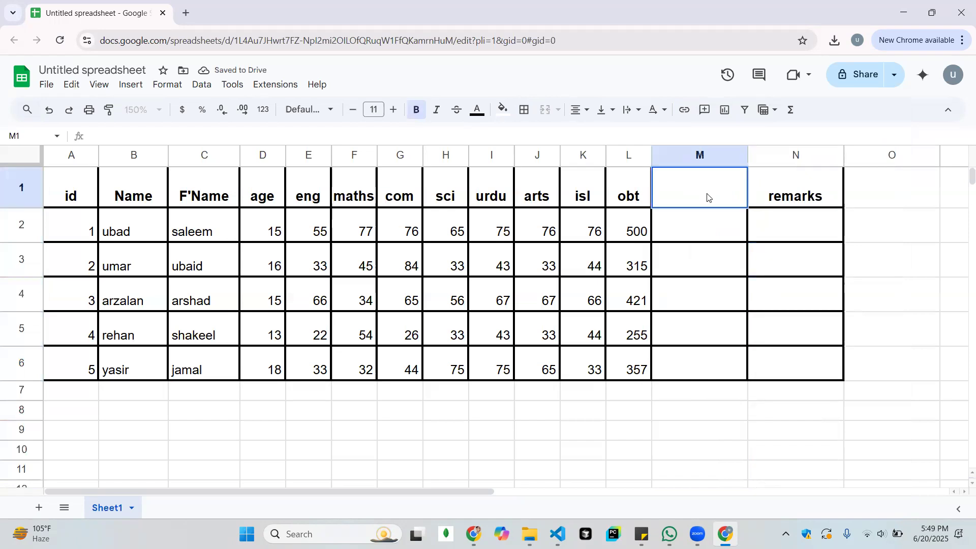
left_click(697, 270)
left_click(692, 199)
type("totla")
key("Return")
left_click(692, 199)
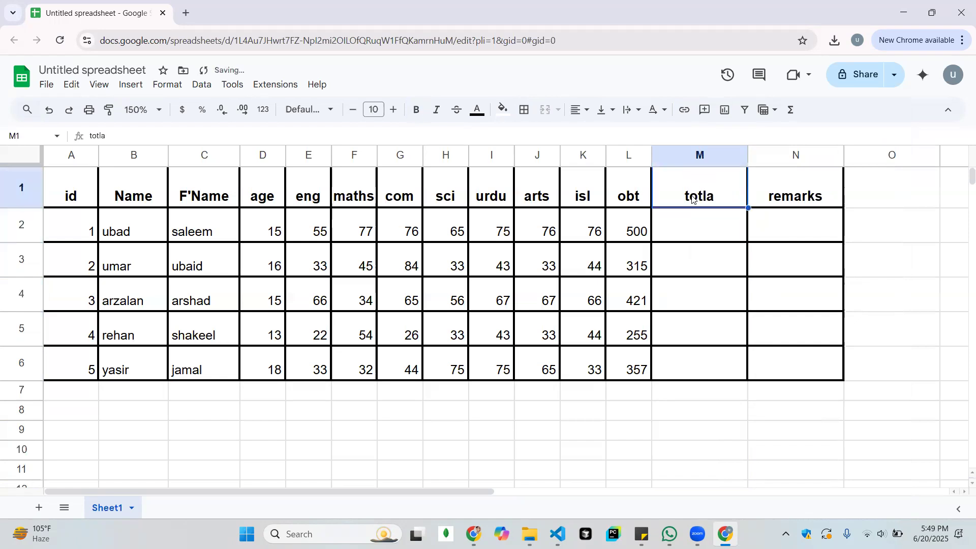
double_click(692, 200)
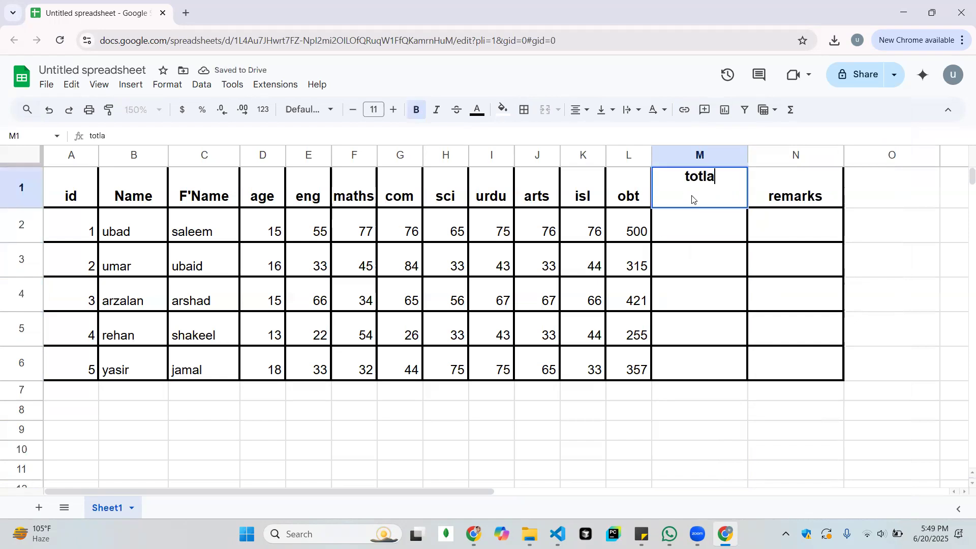
key("BackSpace")
key("BackSpace")
type("al")
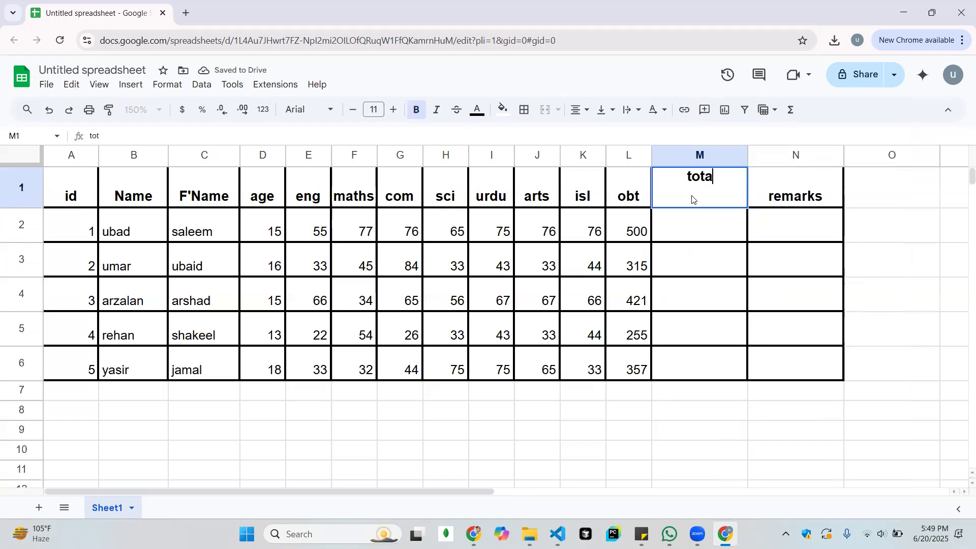
key("Return")
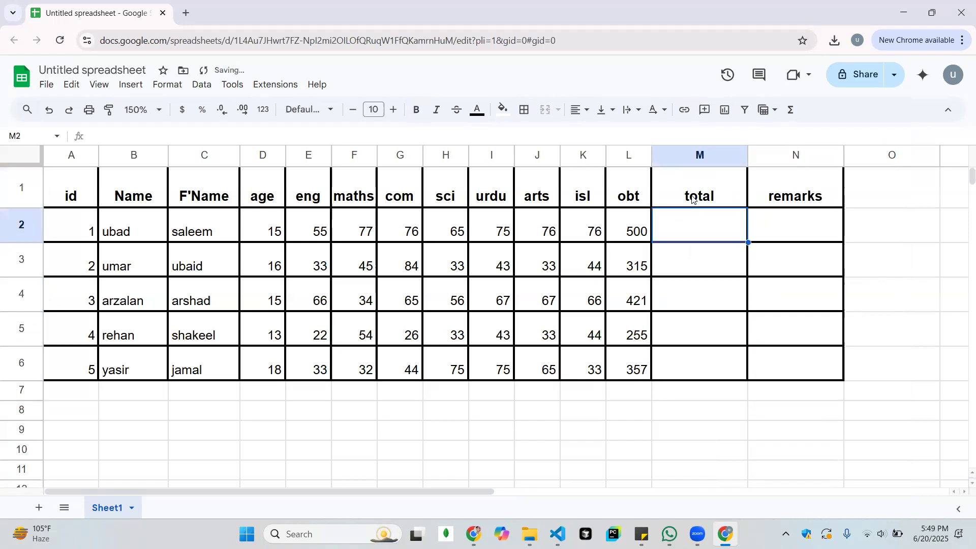
Enter 700 in cell M2 under the total header and copy it to M3:M6
type("700")
key("Return")
key("Up")
key("ctrl+c")
key("Down")
key("shift+Down")
key("shift+Down")
key("shift+Down")
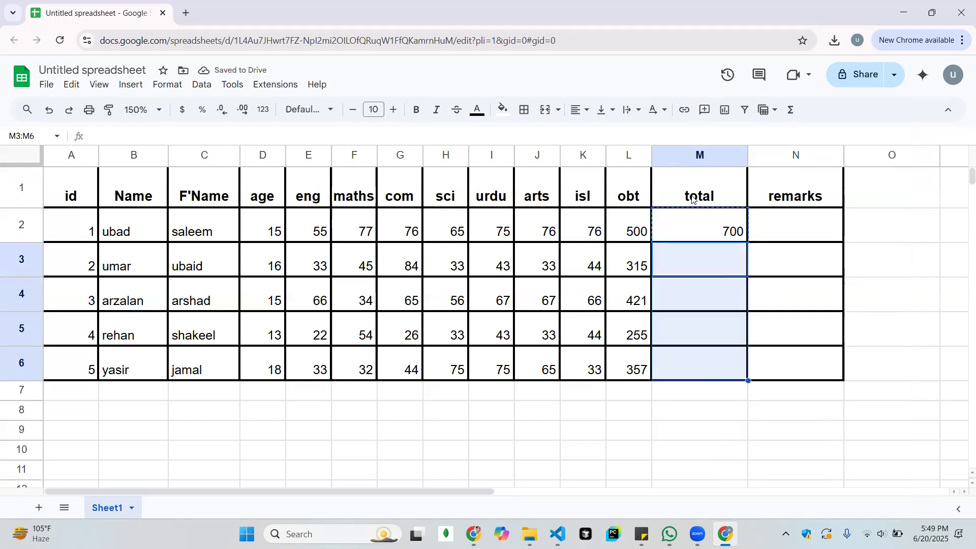
key("ctrl+v")
key("Up")
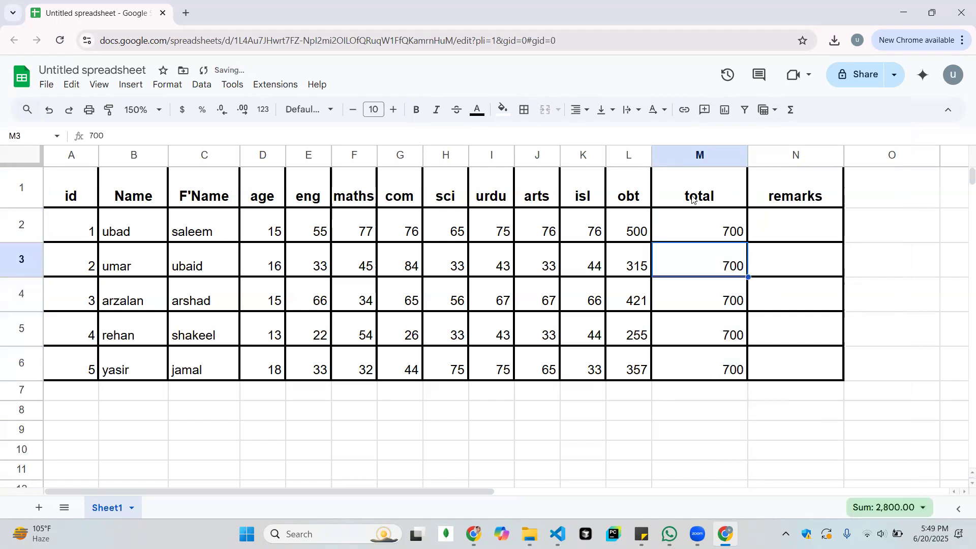
key("Right")
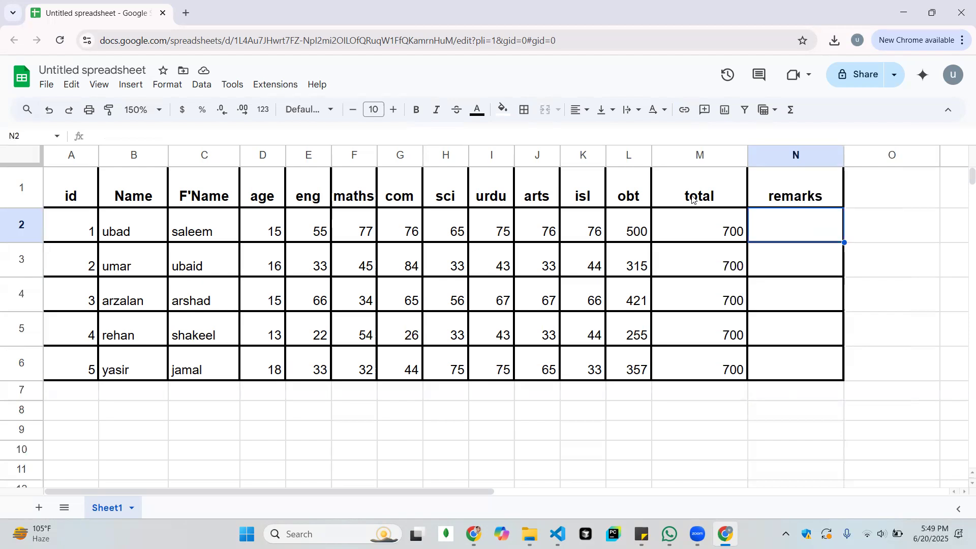
key("Left")
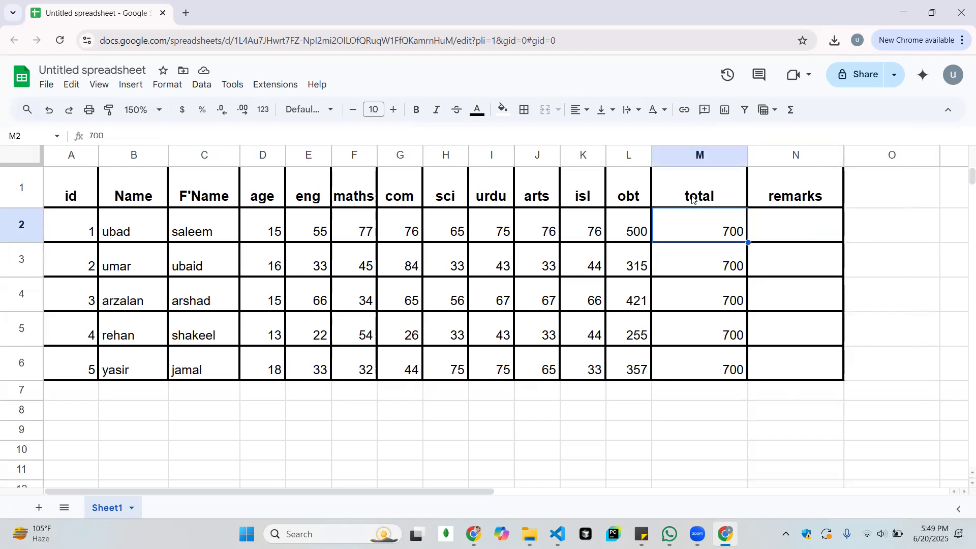
key("Up")
key("Left")
key("Right")
key("Down")
key("Down")
key("Down")
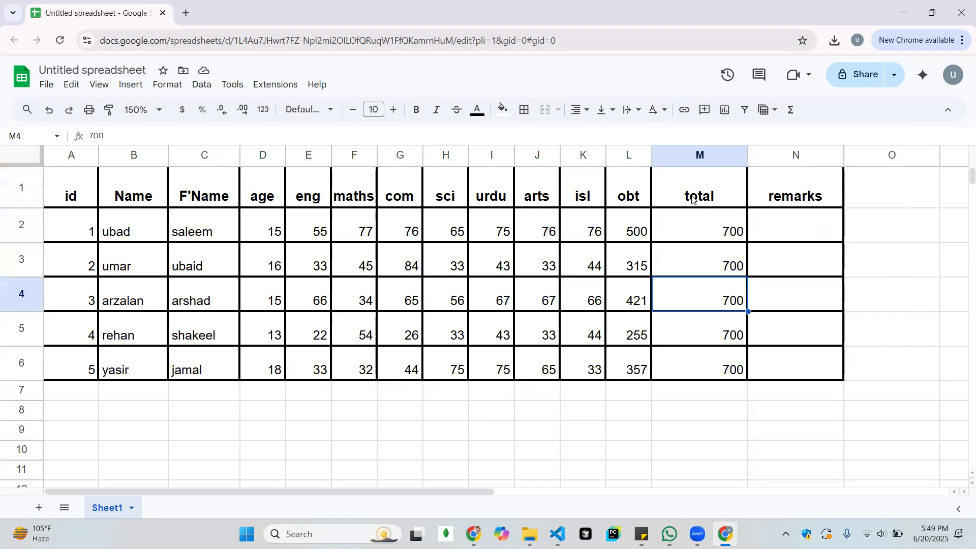
key("Up")
key("Up")
key("Up")
key("Right")
key("Down")
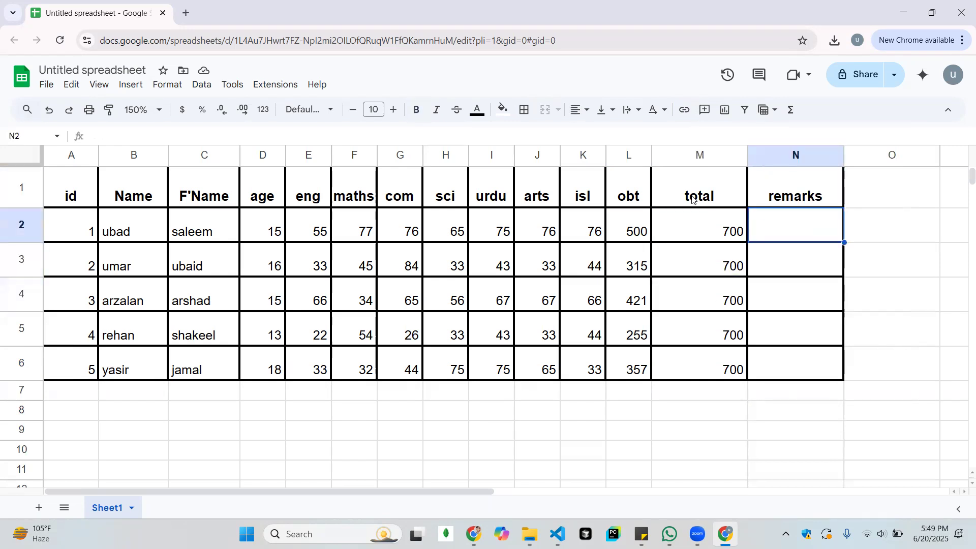
key("Left")
key("Up")
key("Down")
key("Up")
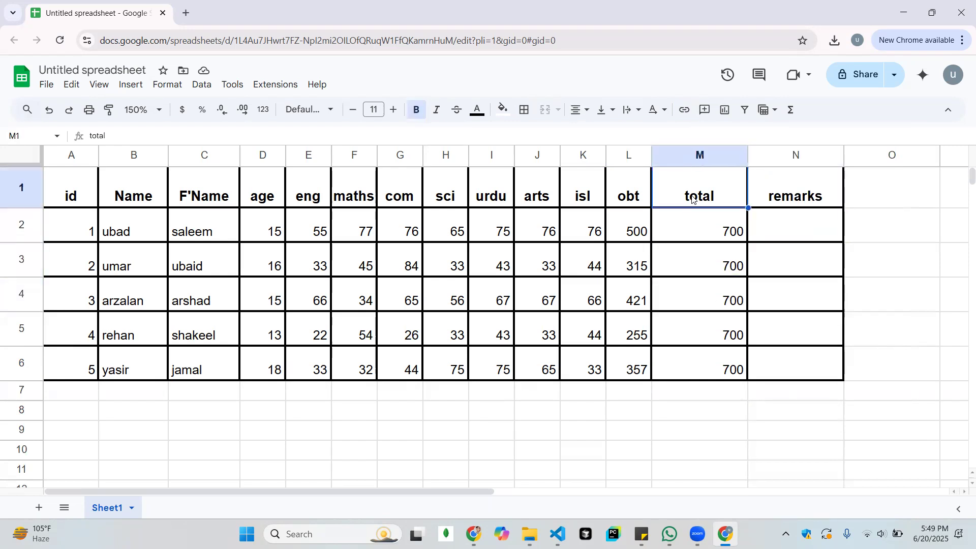
Change the header in cell M1 to passing
type("passing")
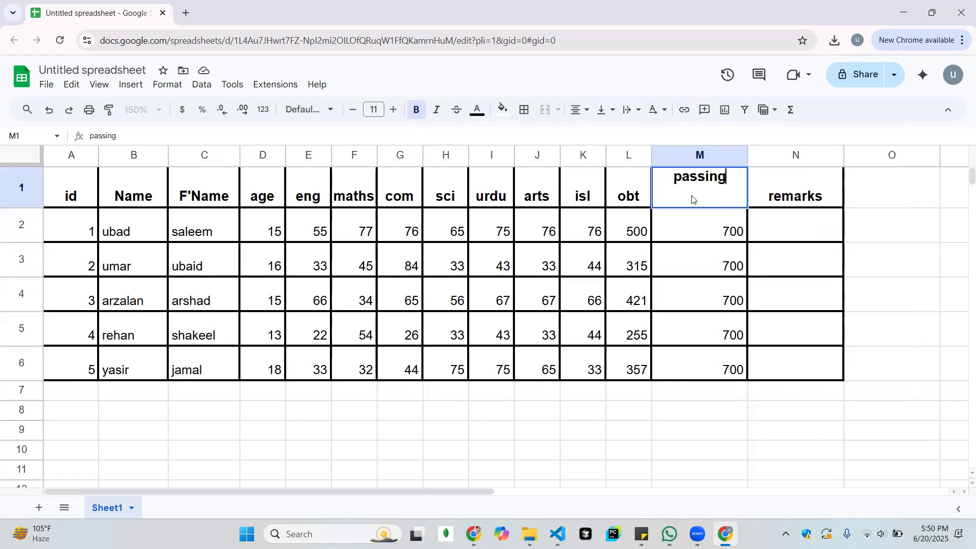
key("Return")
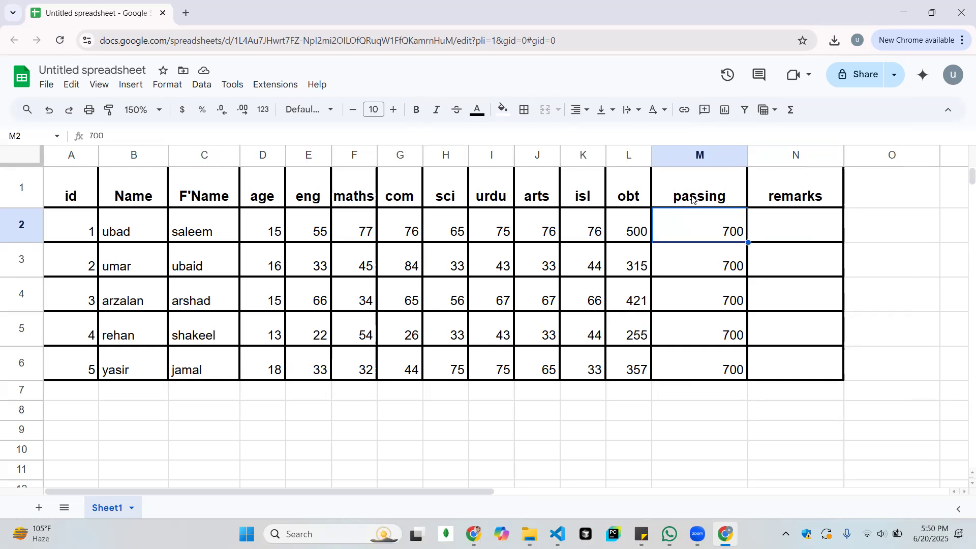
Calculate =700*0.25 in empty cell M8 below the table, and clear the cell again
key("Down")
key("Down")
key("Down")
key("Down")
key("Down")
key("Down")
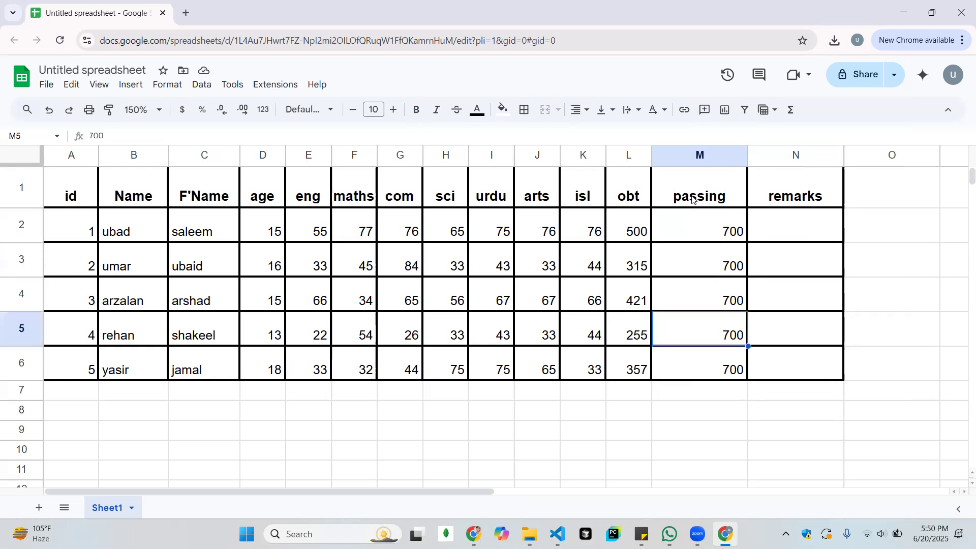
type("=")
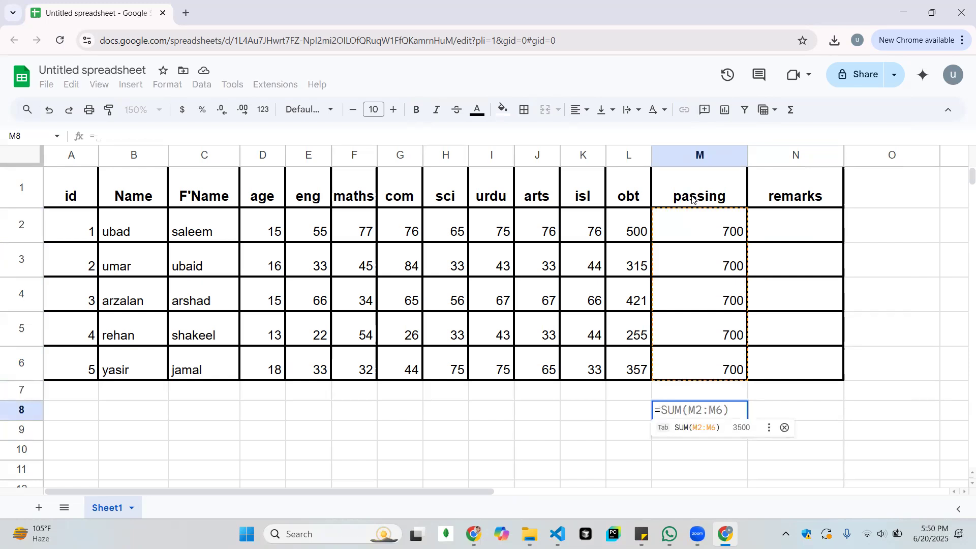
type("700")
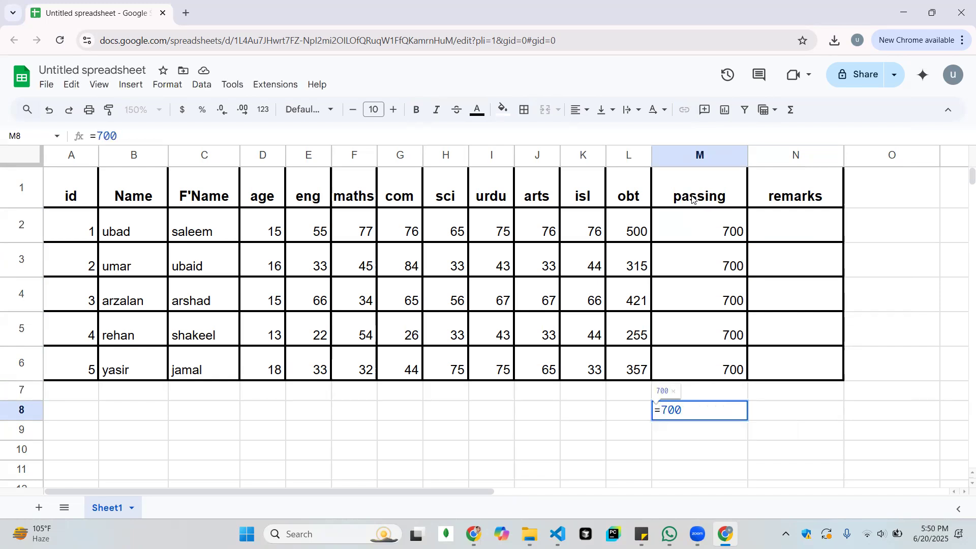
type("*0.25")
key("Return")
key("Up")
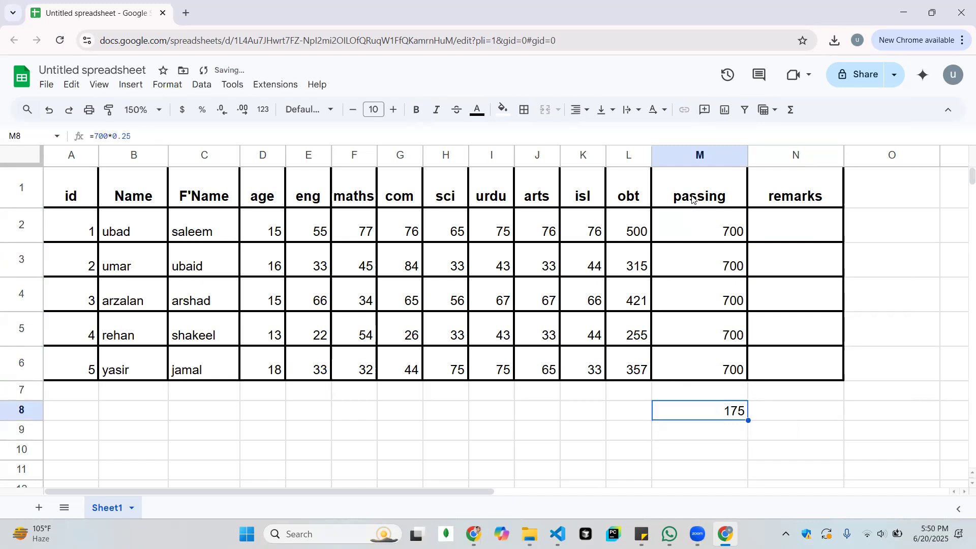
key("Delete")
Enter 175 as the first student's passing marks in cell M2
key("Up")
key("Up")
key("Up")
key("Up")
key("Right")
key("Right")
key("Left")
key("Up")
key("Up")
key("Up")
key("Down")
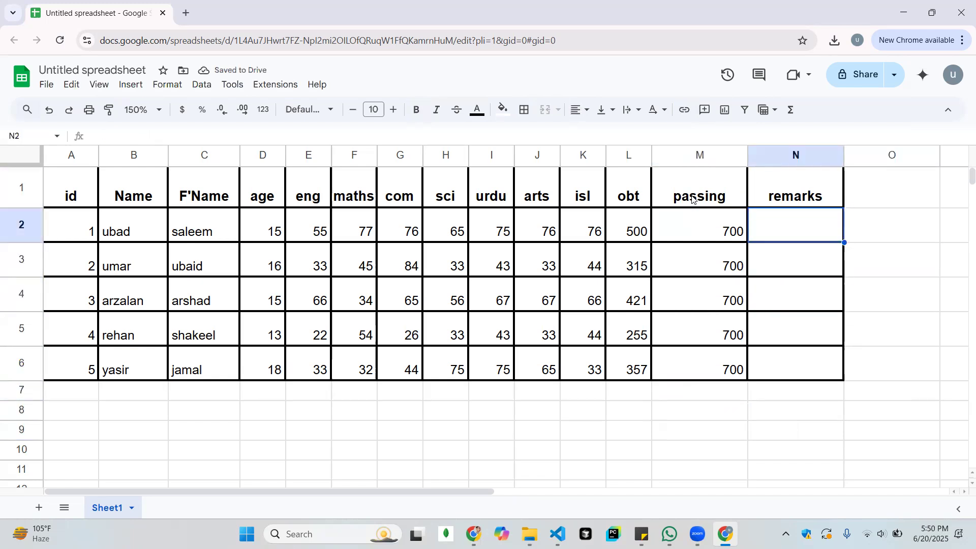
key("Left")
type("175")
key("Return")
key("Up")
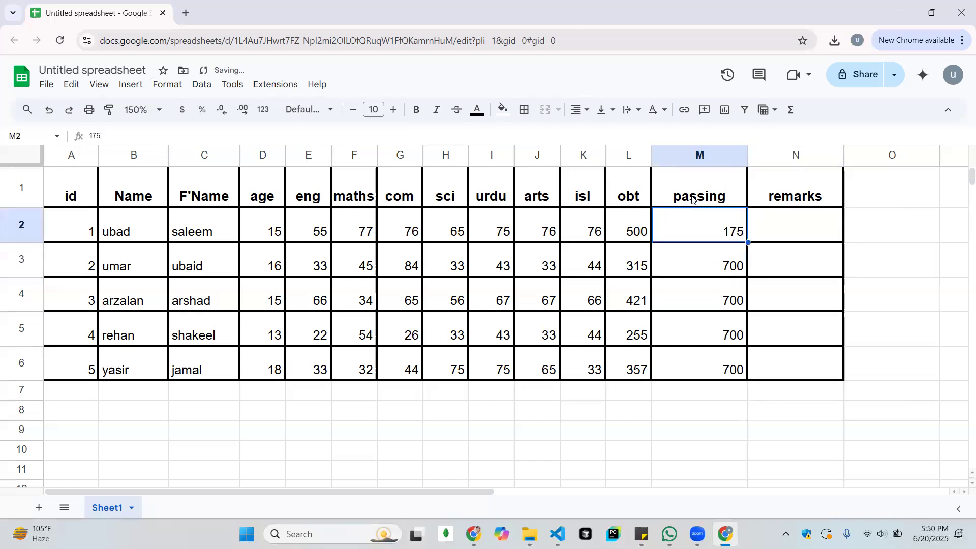
Copy the 175 passing marks from cell M2 to M3:M6
key("ctrl+c")
key("Down")
key("shift+Down")
key("shift+Down")
key("shift+Down")
key("shift+Down")
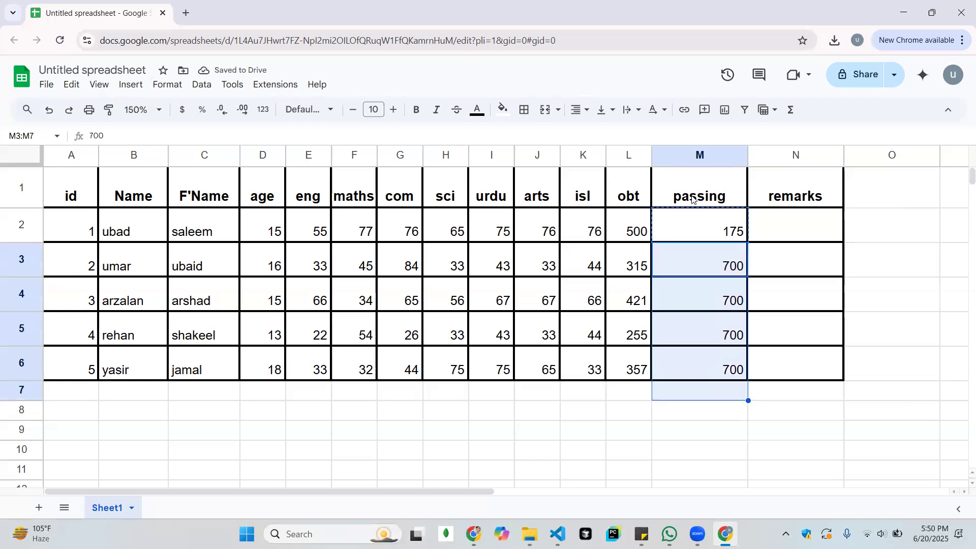
key("shift+Up")
key("Return")
key("ctrl+v")
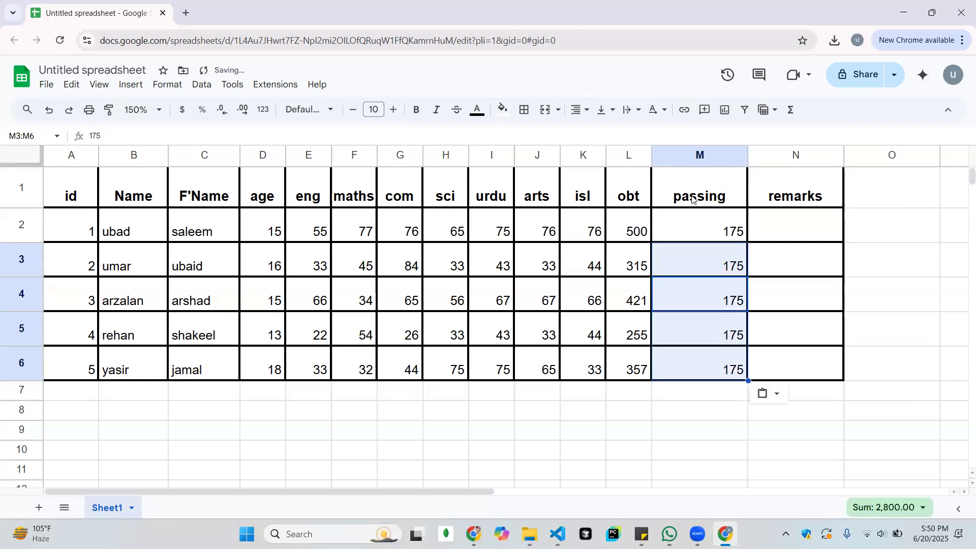
Compare the students' obtained marks in column L with the passing marks in column M
key("Up")
key("Up")
key("Right")
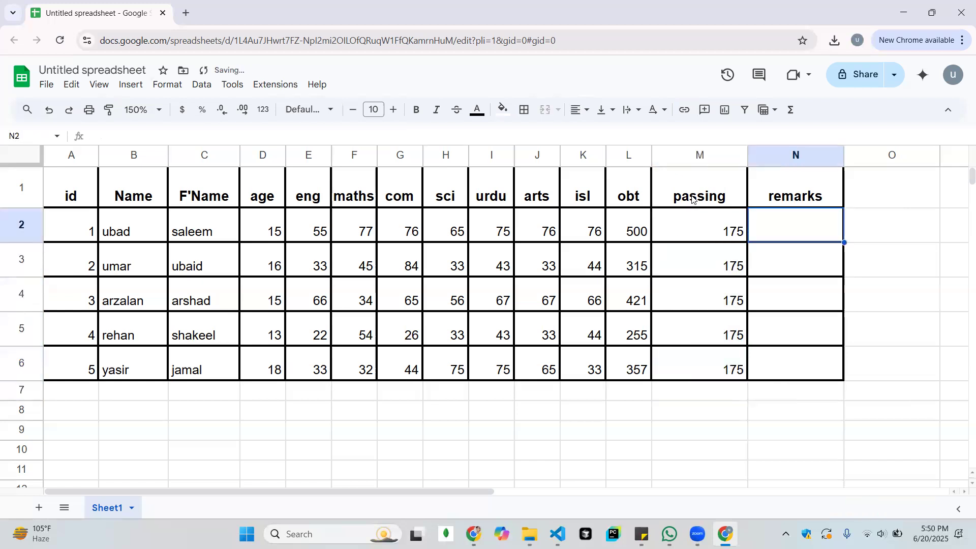
key("Left")
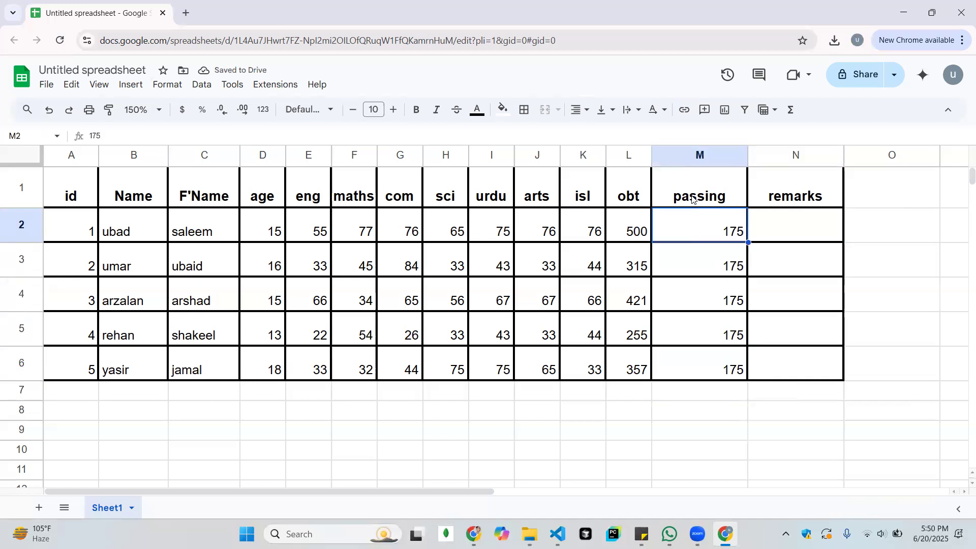
key("Down")
key("Down")
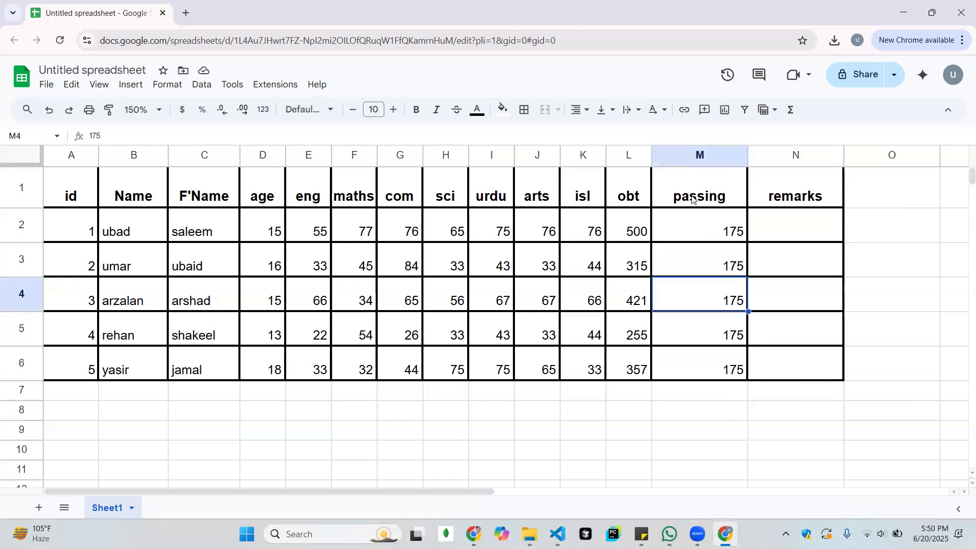
key("Left")
key("Left")
key("Down")
key("Right")
key("Up")
key("Down")
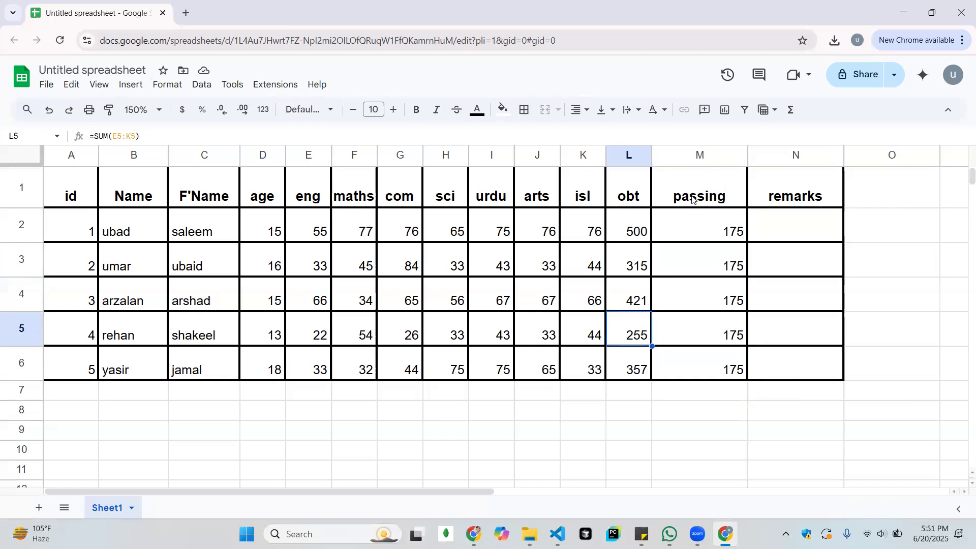
key("Up")
key("Up")
key("Up")
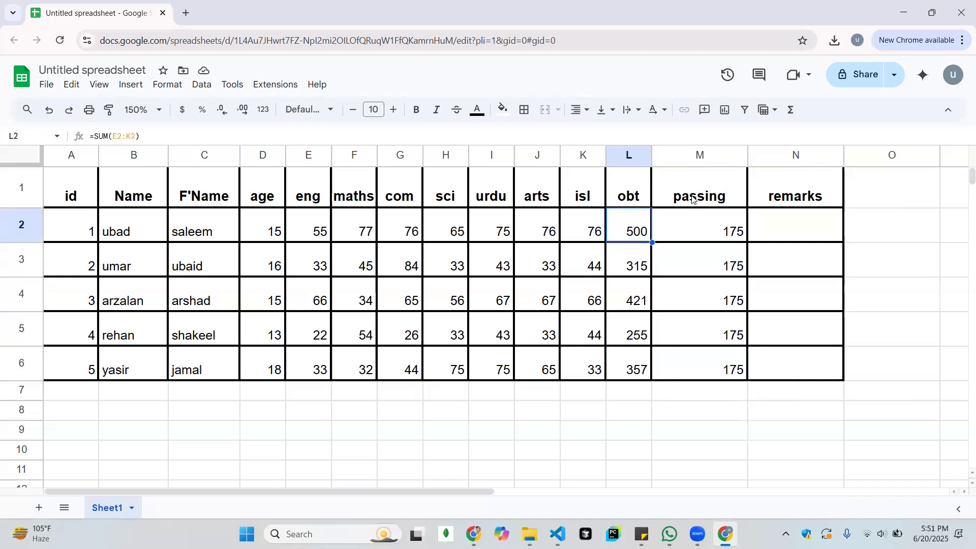
left_click(692, 200)
type("320")
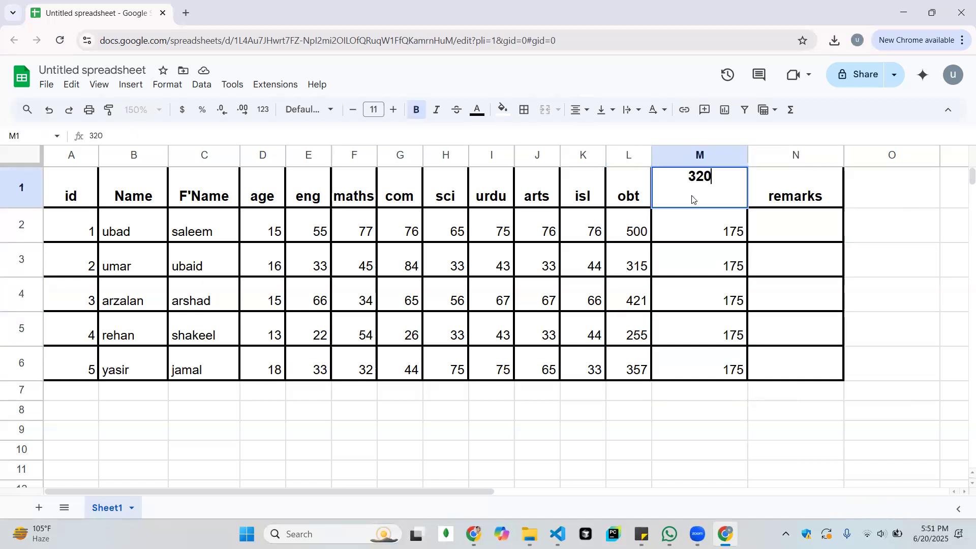
key("Return")
key("ctrl+z")
Set the passing marks in cell M2 to 320
key("Down")
type("320")
key("Return")
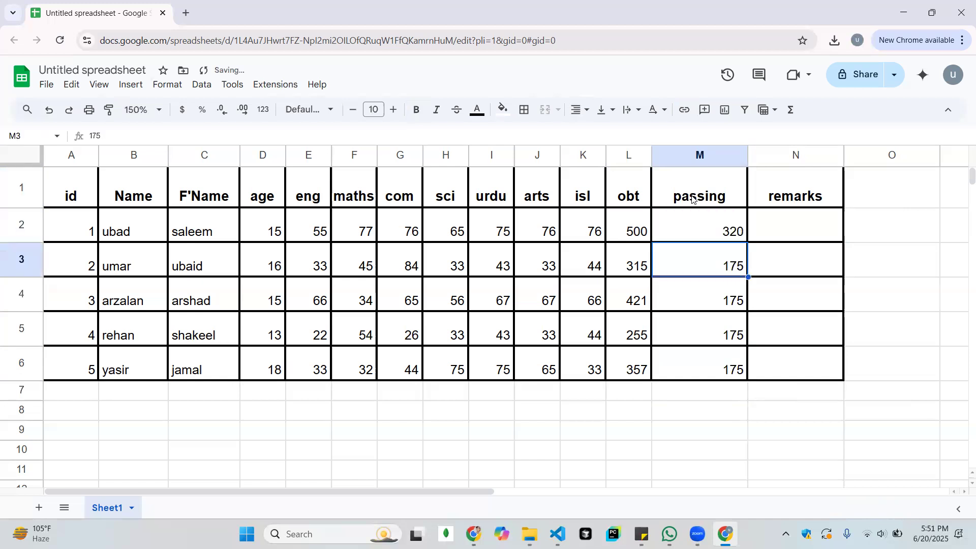
Copy the 320 passing marks from cell M2 to M3:M6
key("Up")
key("ctrl+c")
key("Down")
key("shift+Down")
key("shift+Down")
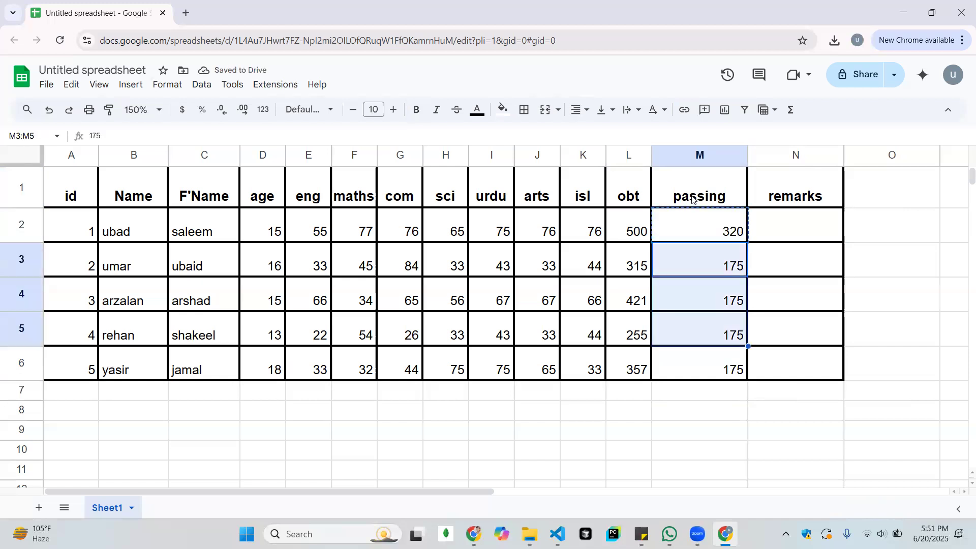
key("shift+Down")
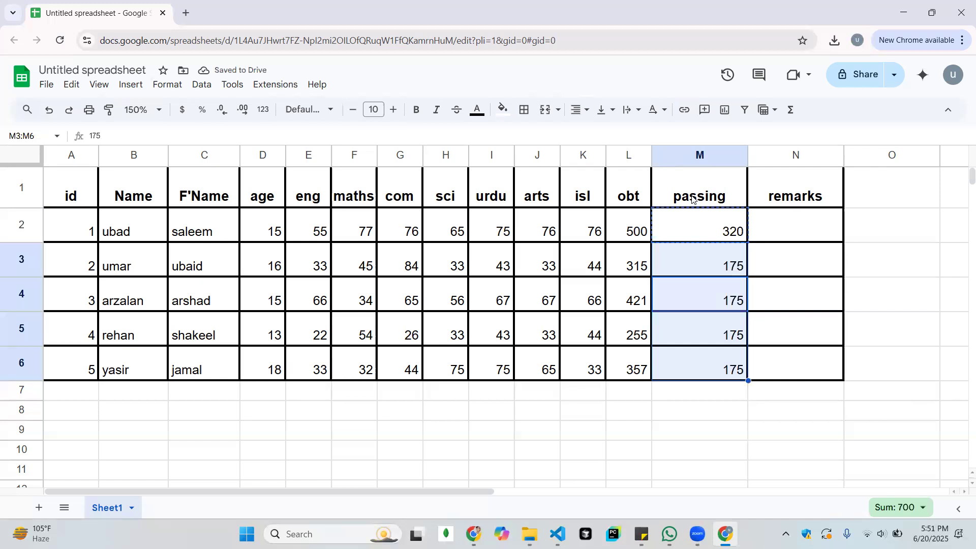
key("ctrl+v")
Start an IF formula in remarks cell N2 that refers to the obtained marks in L2
key("Right")
key("Up")
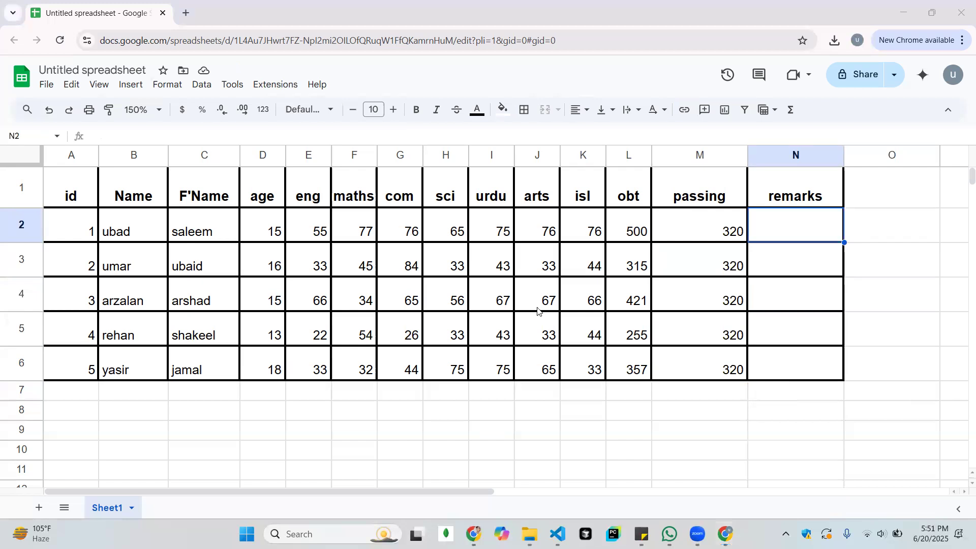
left_click(803, 224)
left_click(797, 235)
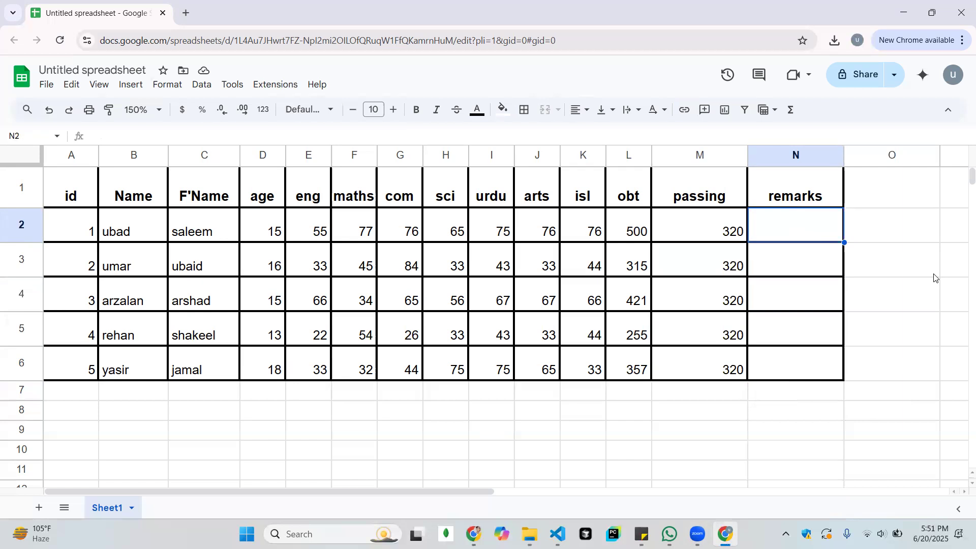
type("=IF(")
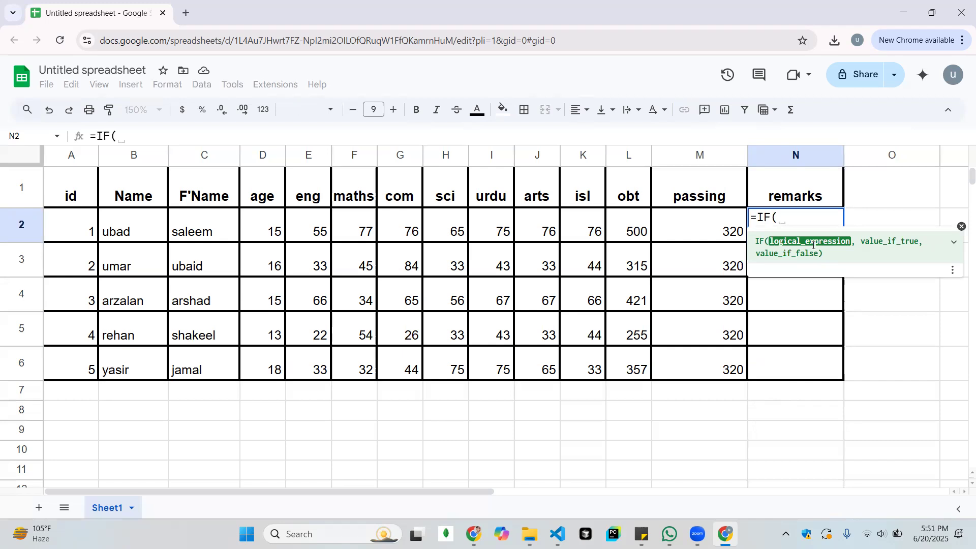
left_click(627, 238)
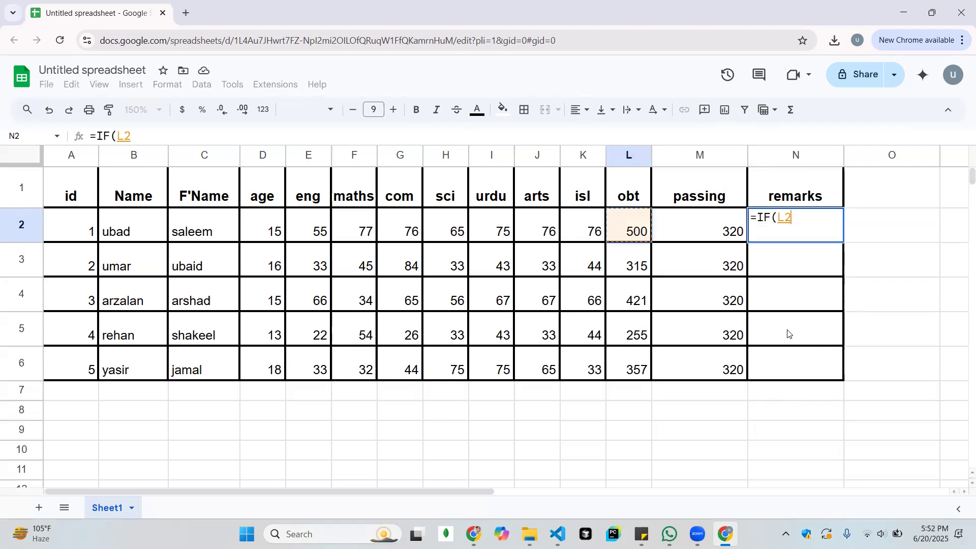
Complete the IF formula's logical expression in N2 as L2<320
type("<")
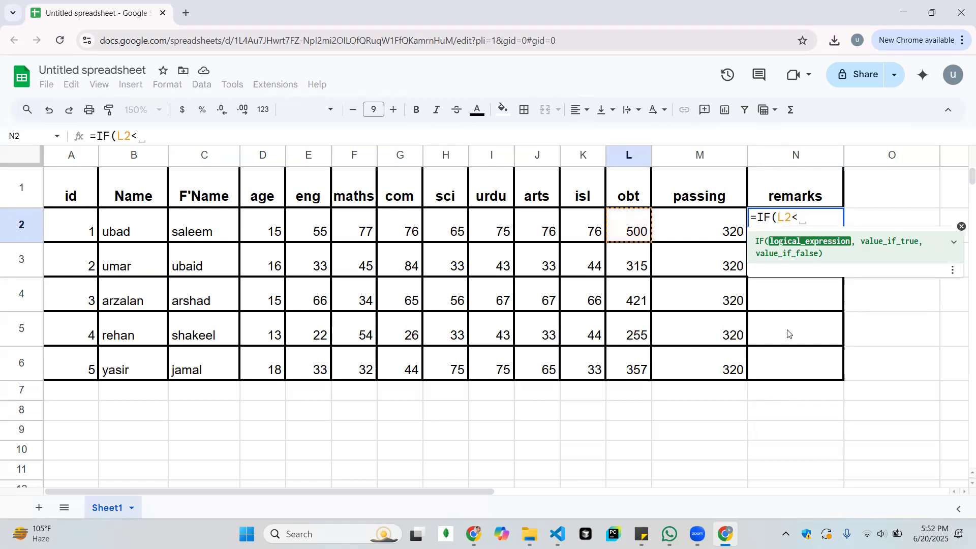
key("BackSpace")
type(">")
key("BackSpace")
type("<")
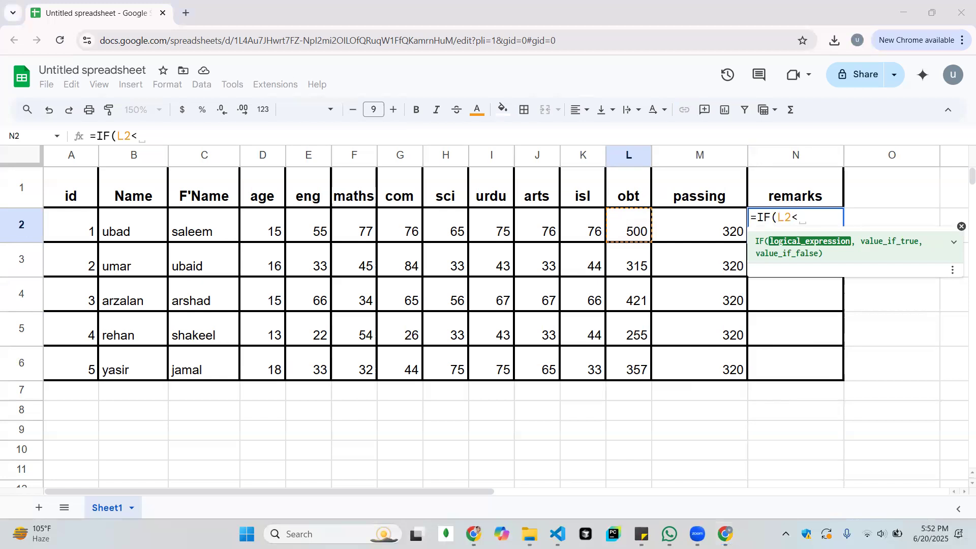
left_click(812, 218)
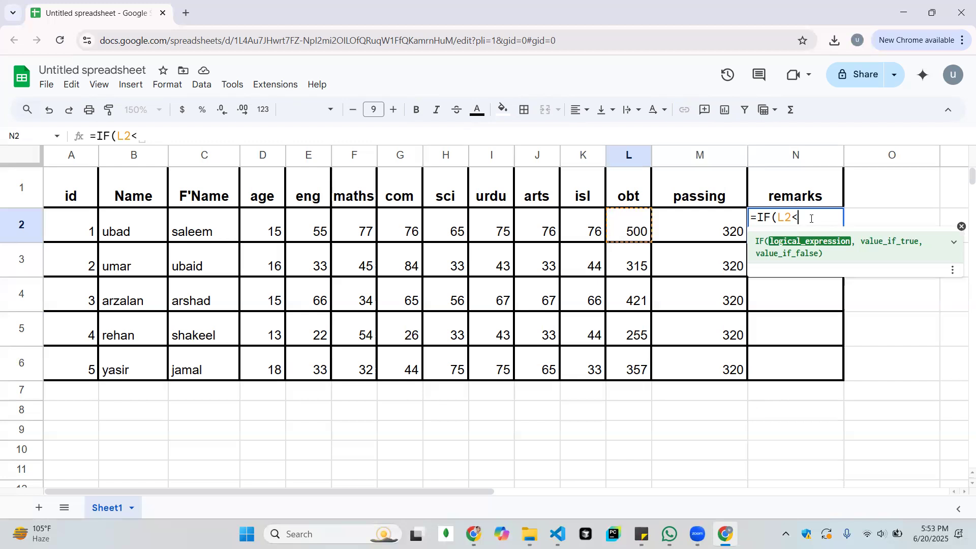
key("Left")
key("Right")
type("320,")
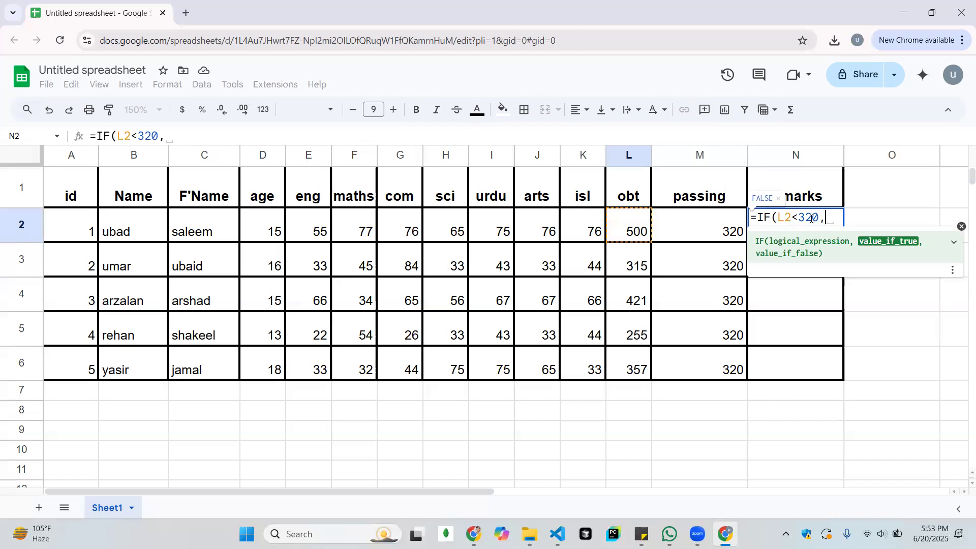
Add "pass" as the value if true and "fail" as the value if false in the N2 formula
key("BackSpace")
type("\"\"")
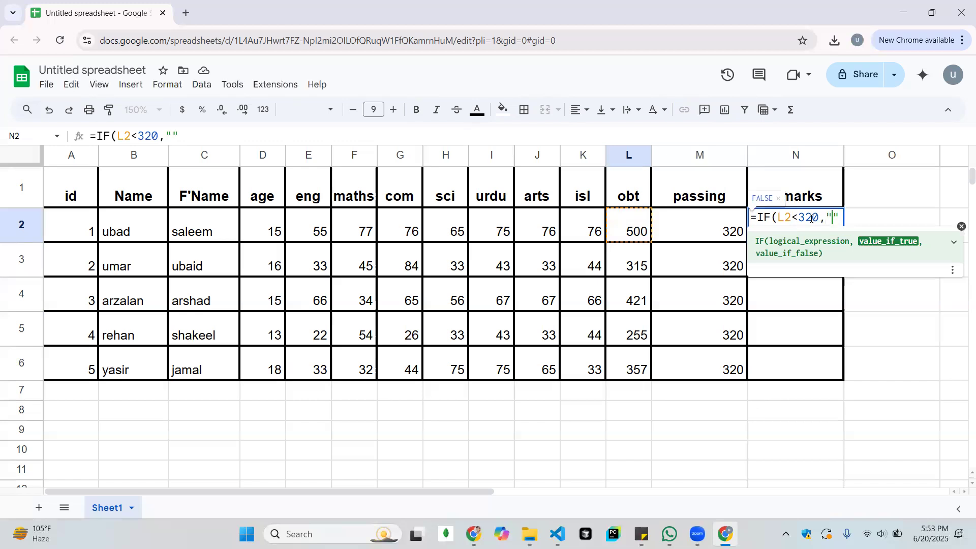
type("pass")
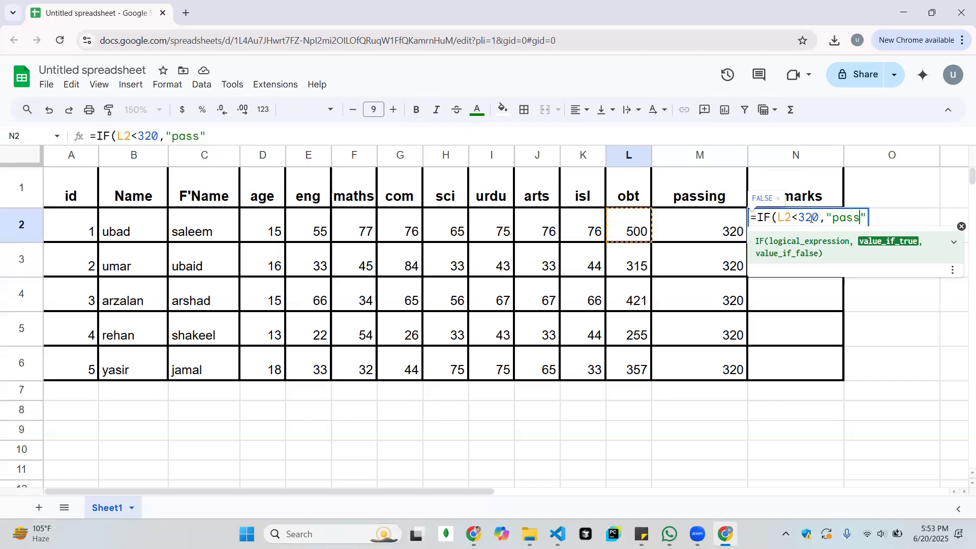
type(",\"")
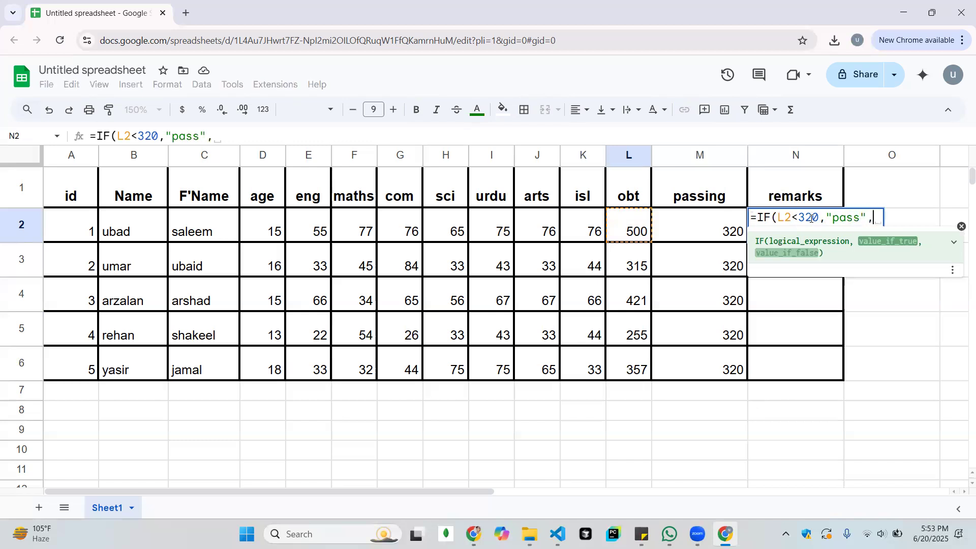
type("fai")
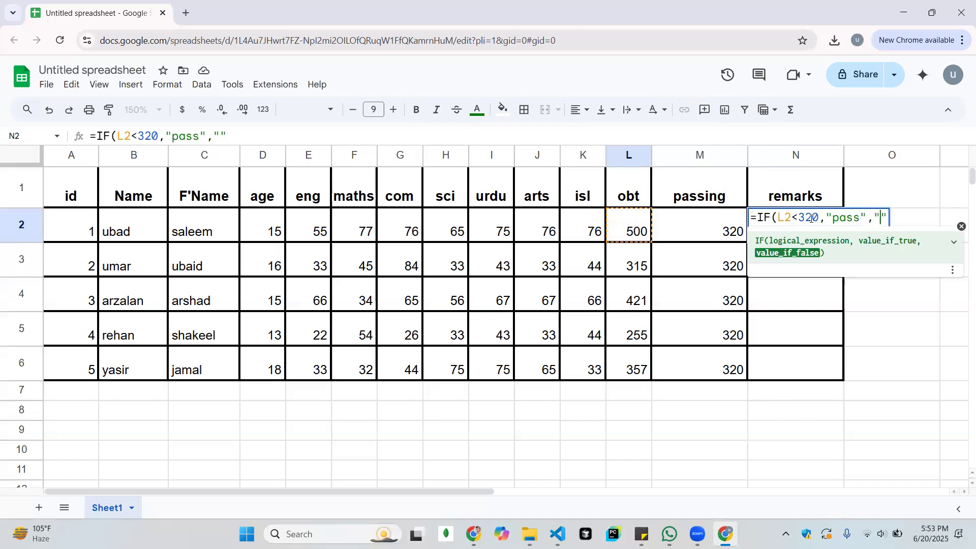
type("l")
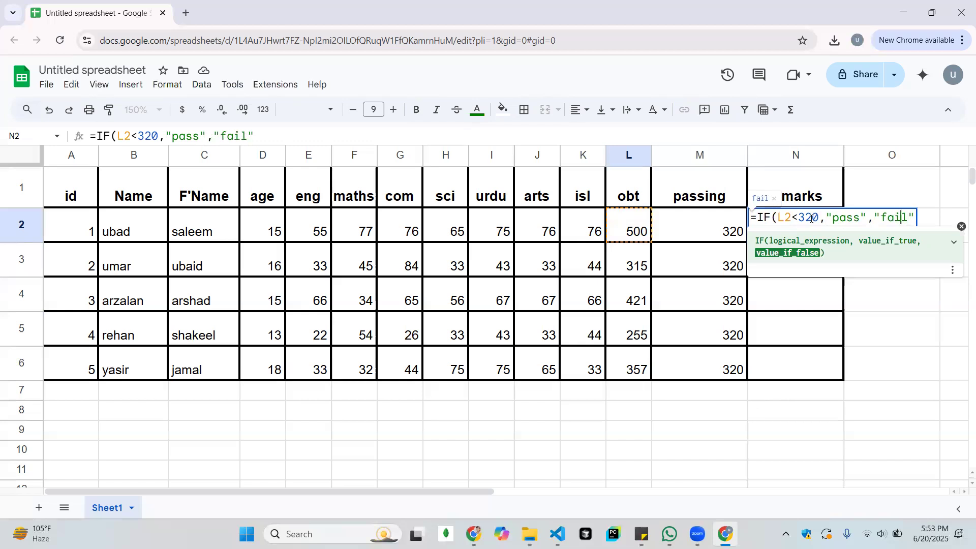
left_click(812, 218)
key("Left")
key("Left")
key("Left")
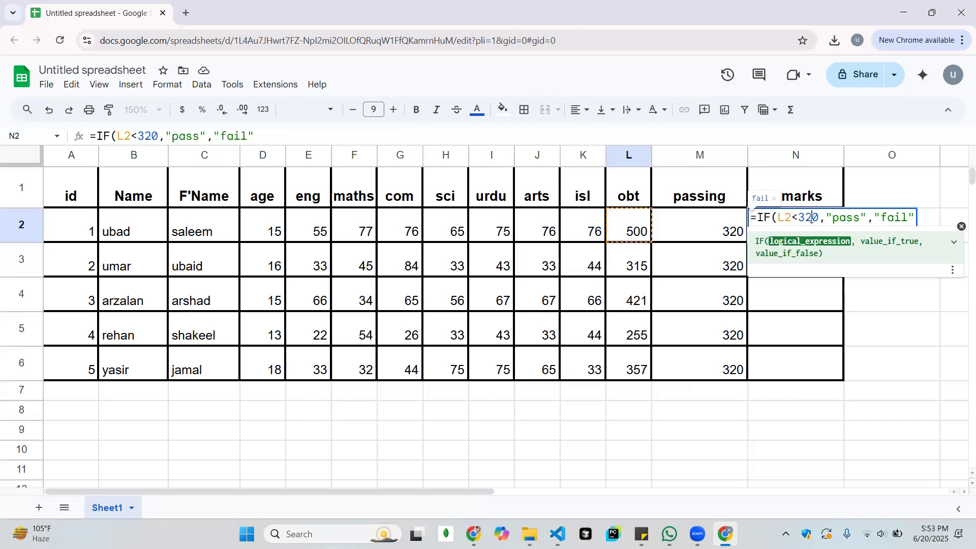
key("Right")
key("Right")
key("Right")
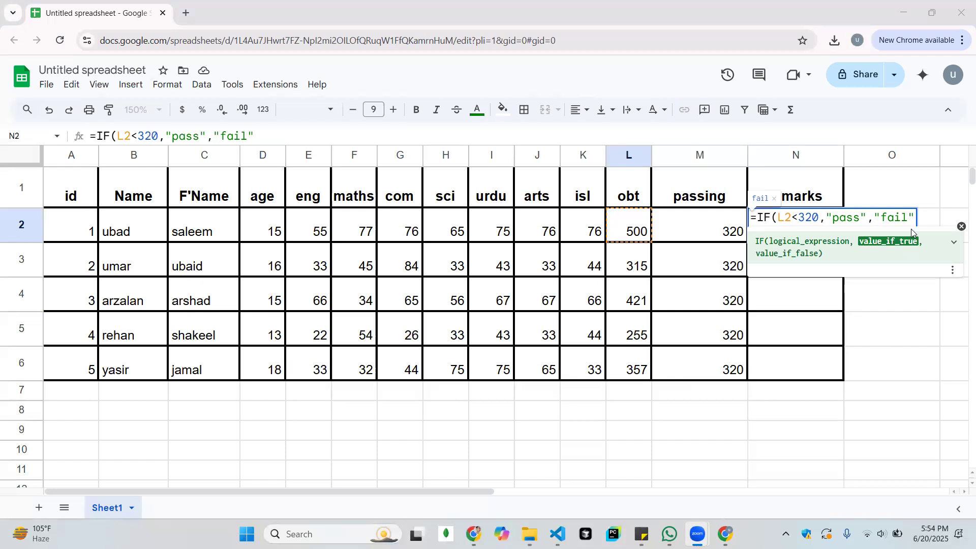
Swap the N2 formula's results so that it reads =IF(L2<320,"fail","pass"
left_click(852, 219)
key("BackSpace")
key("BackSpace")
key("BackSpace")
key("BackSpace")
type("fail")
key("Right")
key("Right")
key("Right")
key("Right")
key("Delete")
key("BackSpace")
key("BackSpace")
key("BackSpace")
type("pass")
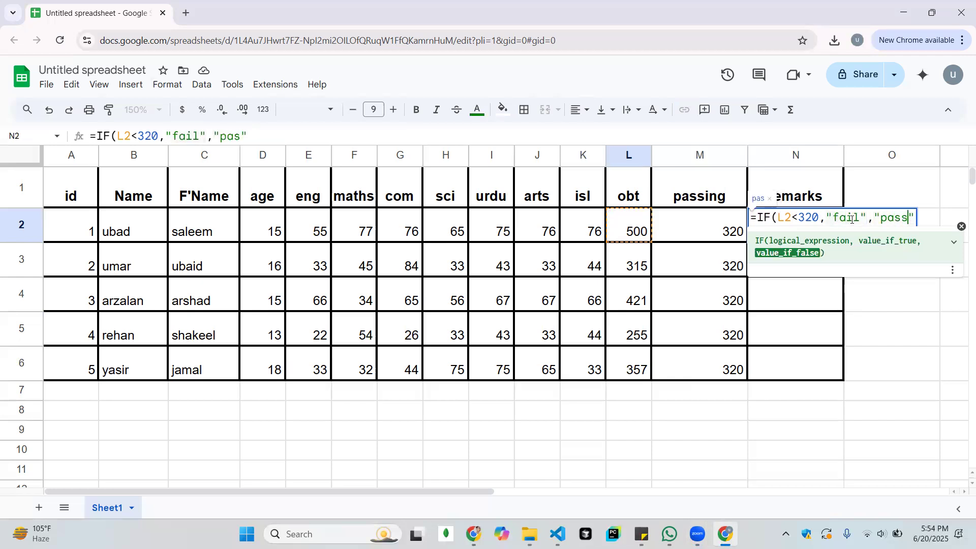
Enter the IF formula in N2 and accept the suggested autofill for the remarks in N3:N6
left_click_drag(820, 217, 778, 219)
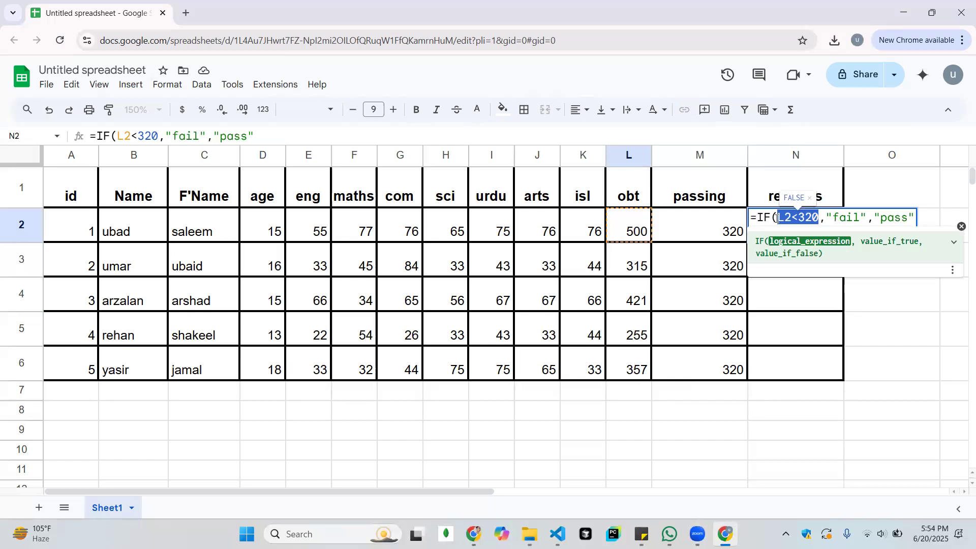
left_click(827, 217)
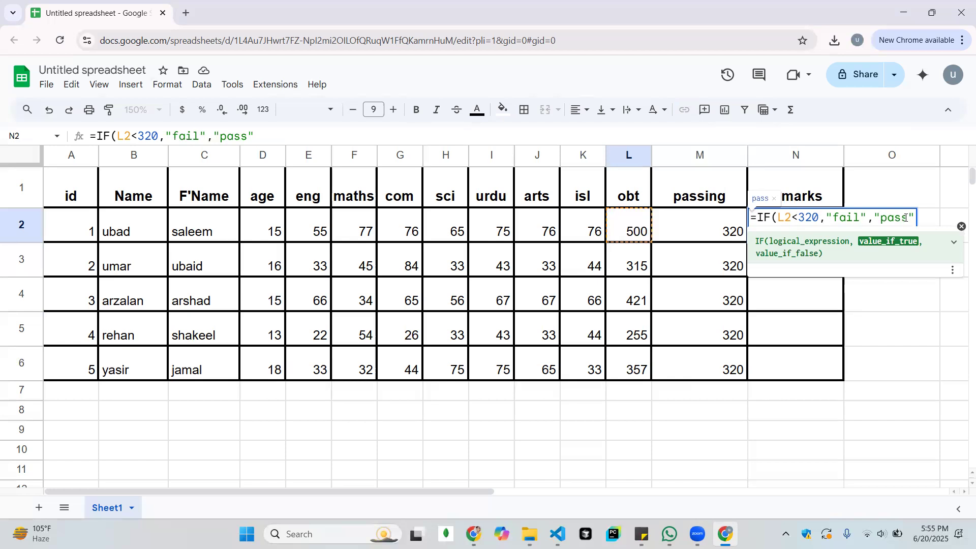
key("Return")
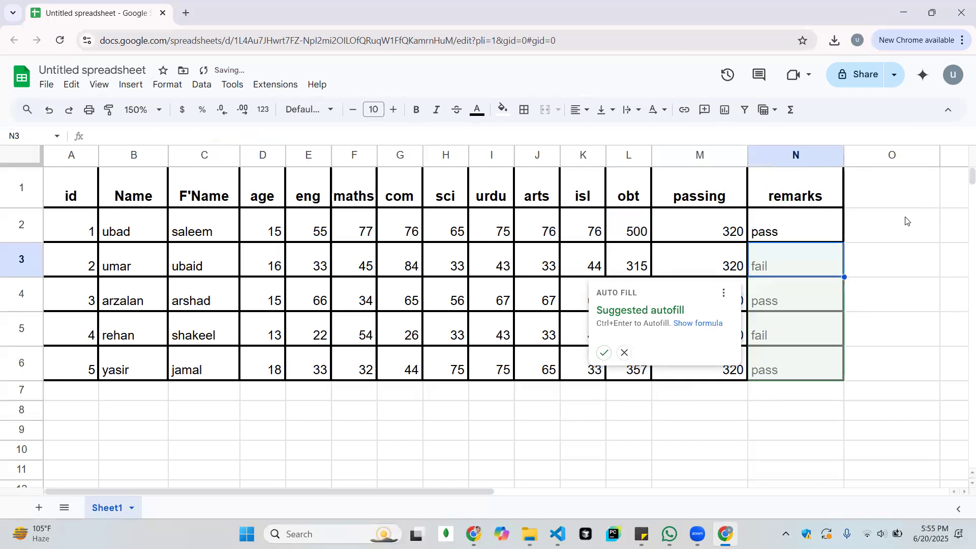
left_click(610, 353)
left_click(876, 344)
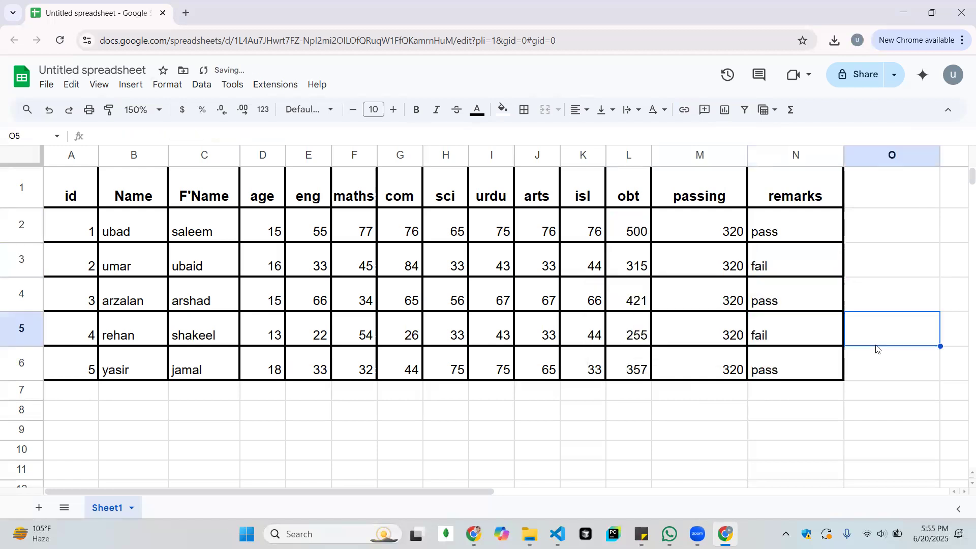
Compare the obtained marks in L2 with the passing marks in M2 and the remarks result in N2
left_click(796, 232)
key("Left")
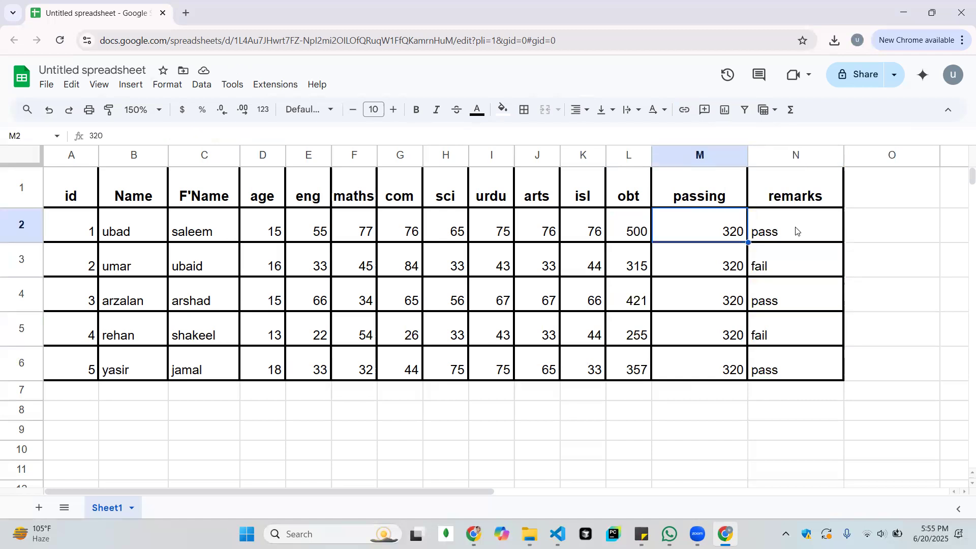
key("Right")
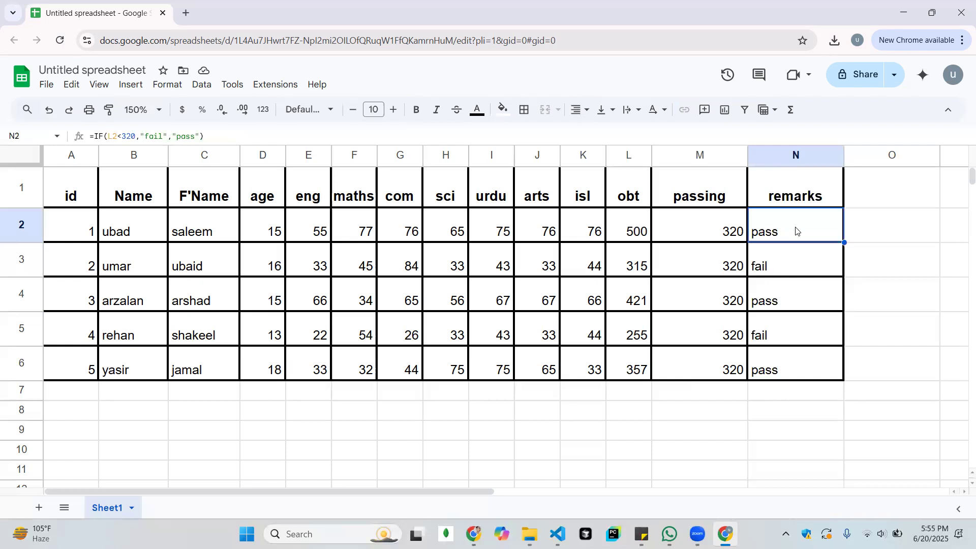
key("Down")
key("Left")
key("Down")
key("Down")
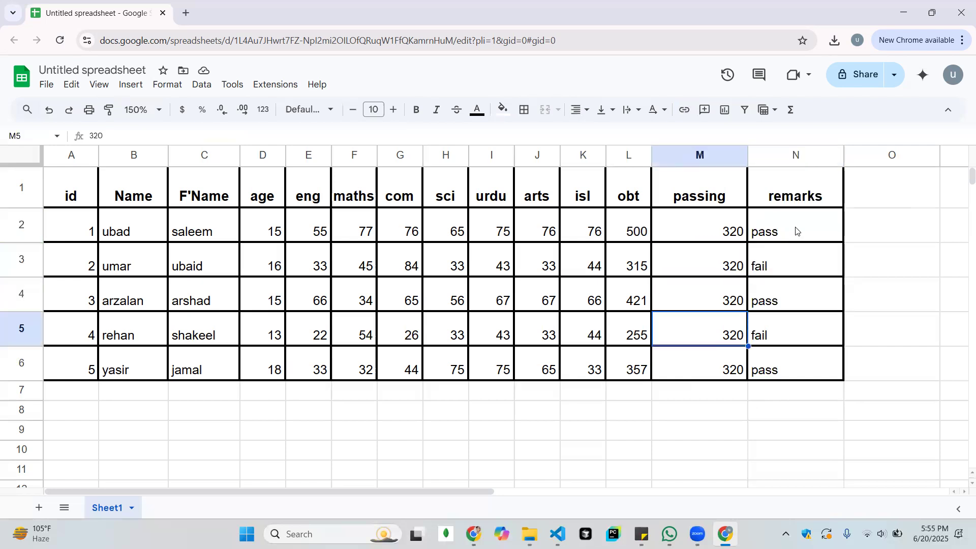
key("Down")
key("Left")
key("Up")
key("Up")
key("Up")
key("Up")
key("Right")
key("Left")
key("Left")
key("Right")
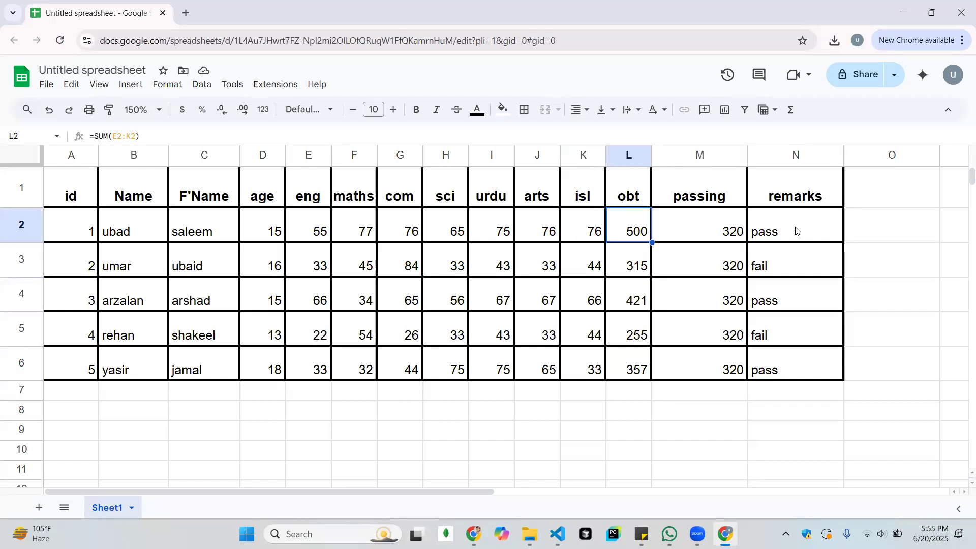
key("Left")
key("Right")
key("Right")
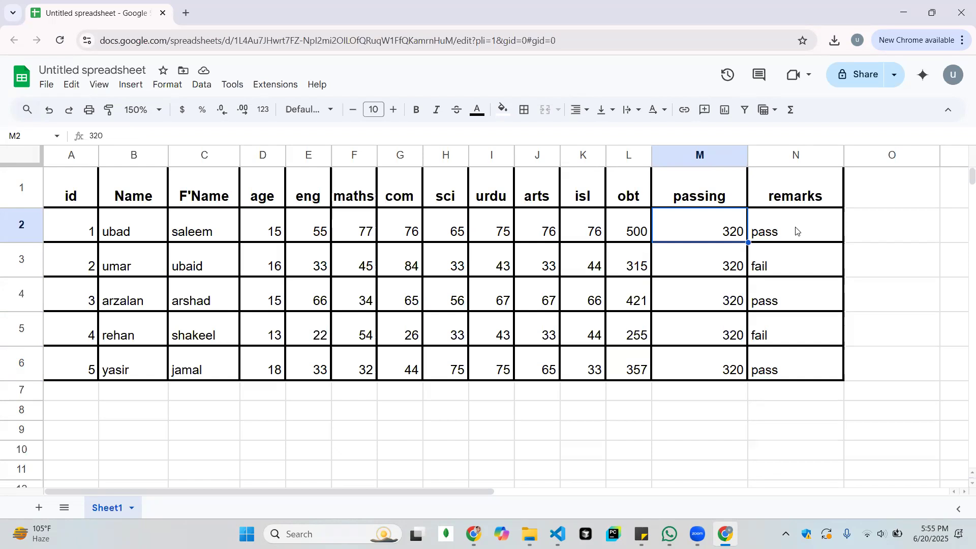
Check the obtained marks against the passing marks and remarks for the students in rows 3 to 6
key("Right")
key("Down")
key("Left")
key("Left")
key("Left")
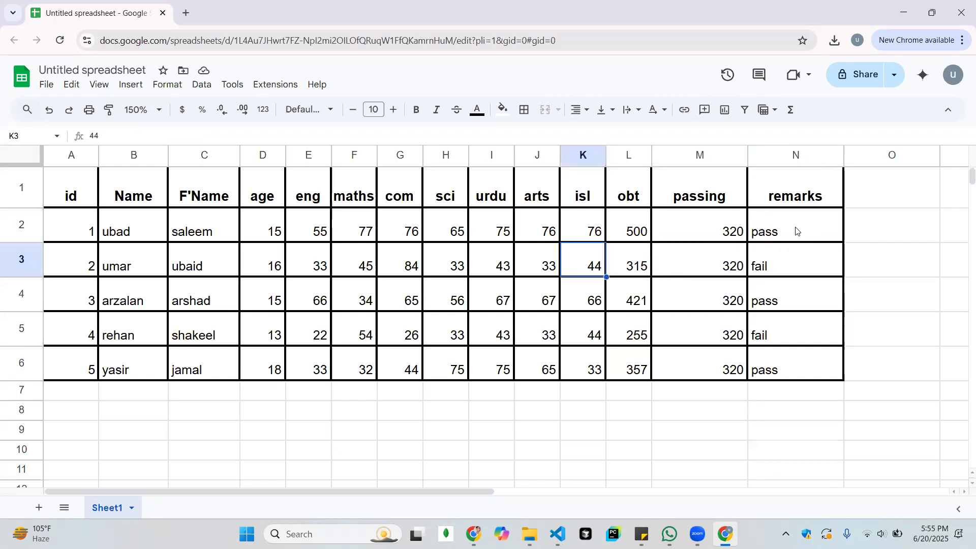
key("Right")
key("Left")
key("Right")
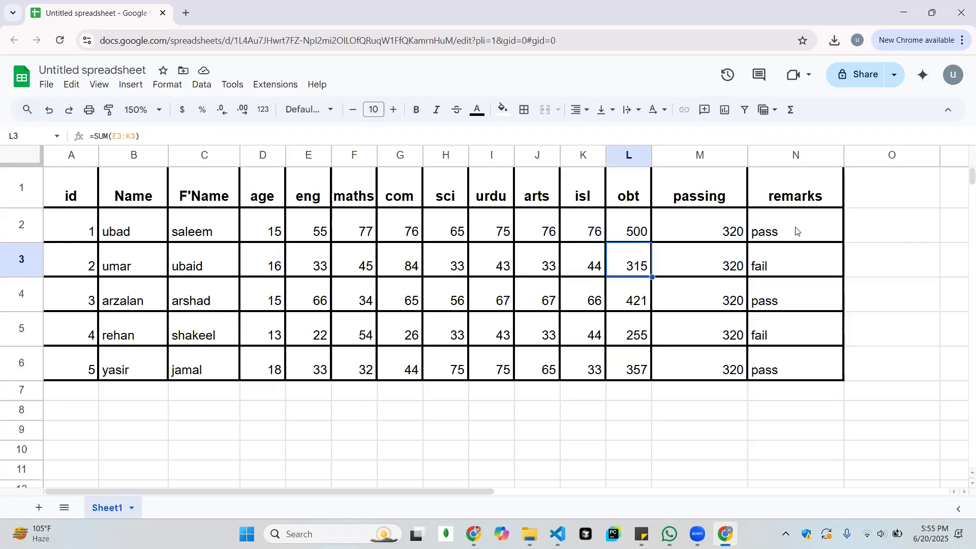
key("Right")
key("Right")
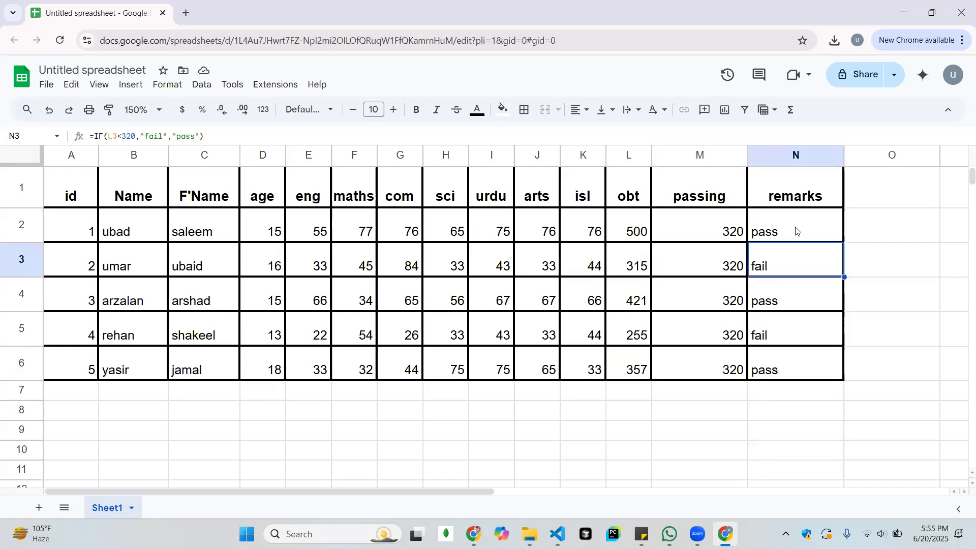
key("Down")
key("Left")
key("Left")
key("Left")
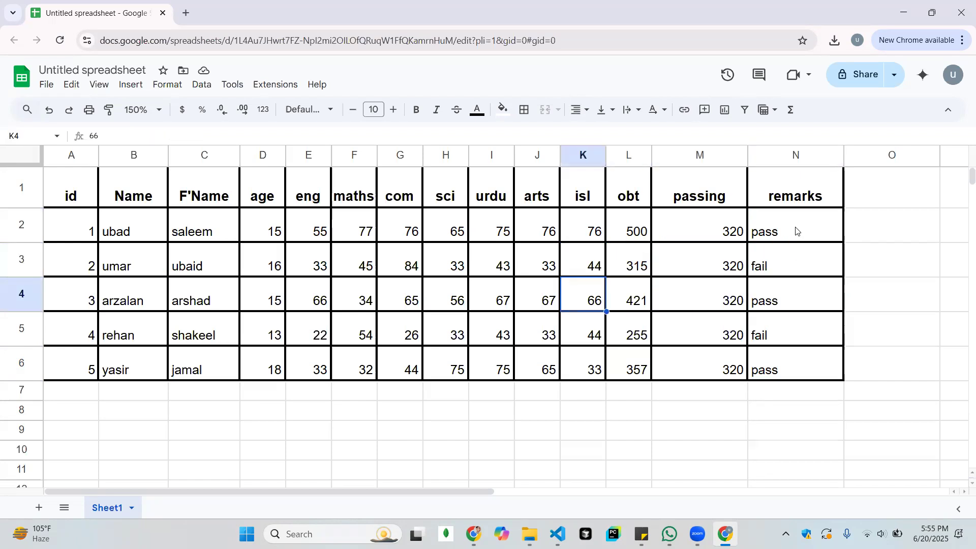
key("Right")
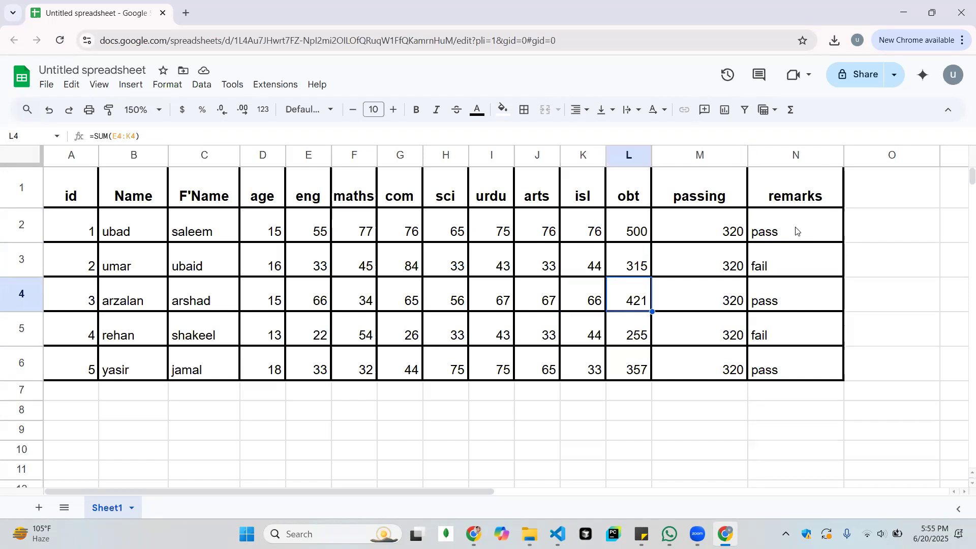
key("Right")
key("Right")
key("Down")
key("Left")
key("Left")
key("Left")
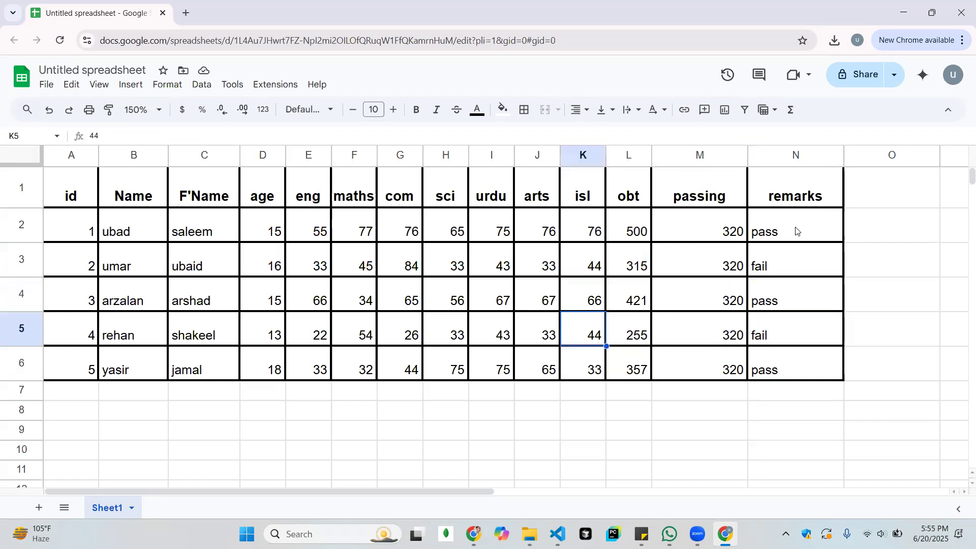
key("Right")
key("Right")
key("Right")
key("Left")
key("Down")
key("Left")
key("Left")
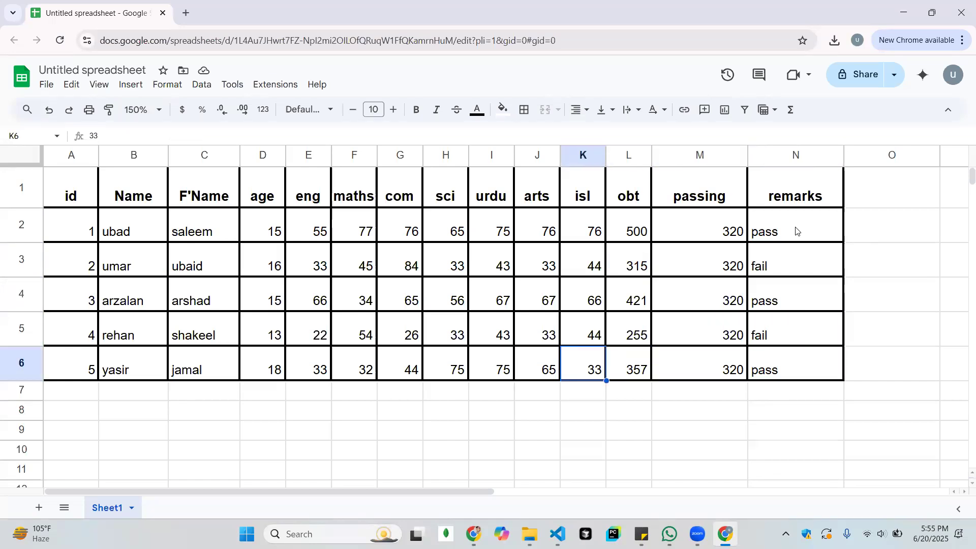
key("Right")
key("Right")
key("Right")
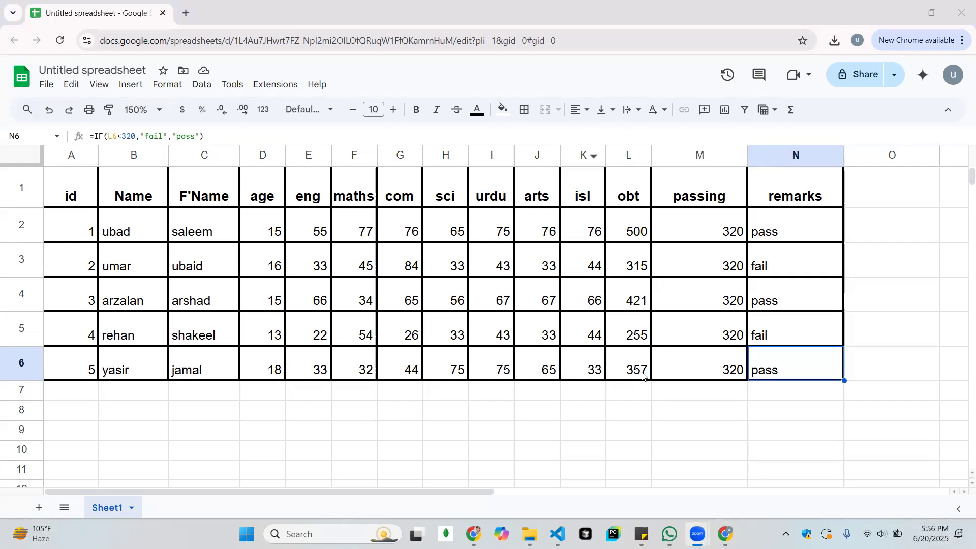
left_click(675, 431)
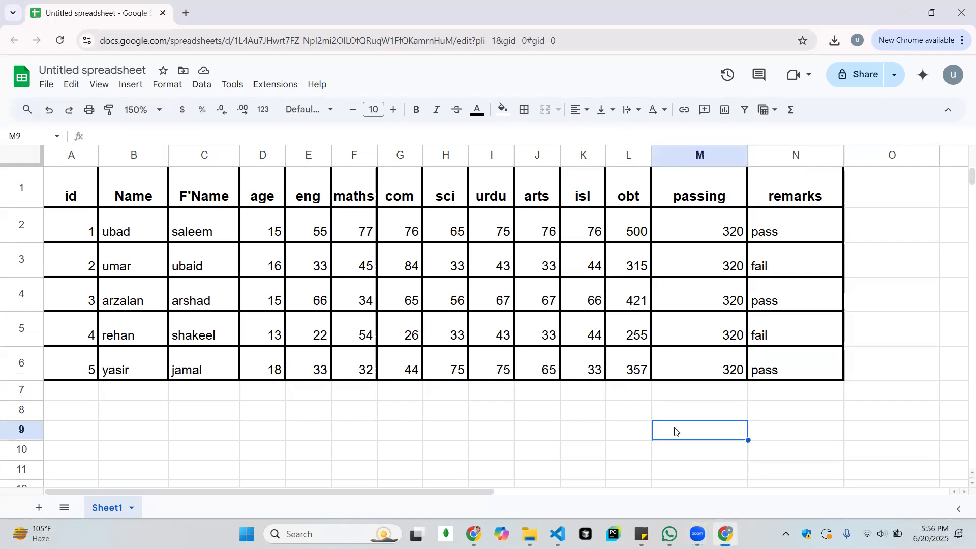
left_click(672, 399)
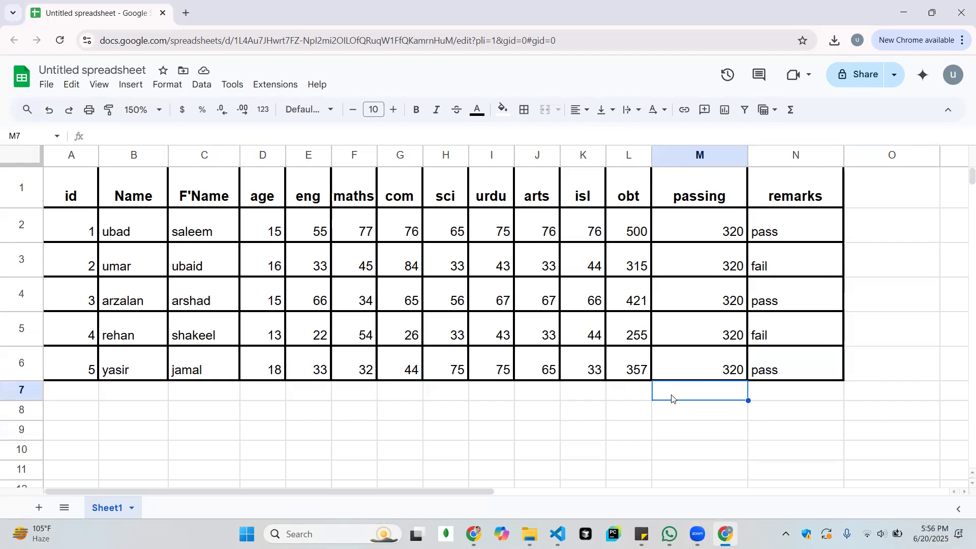
key("Left")
key("Left")
key("Left")
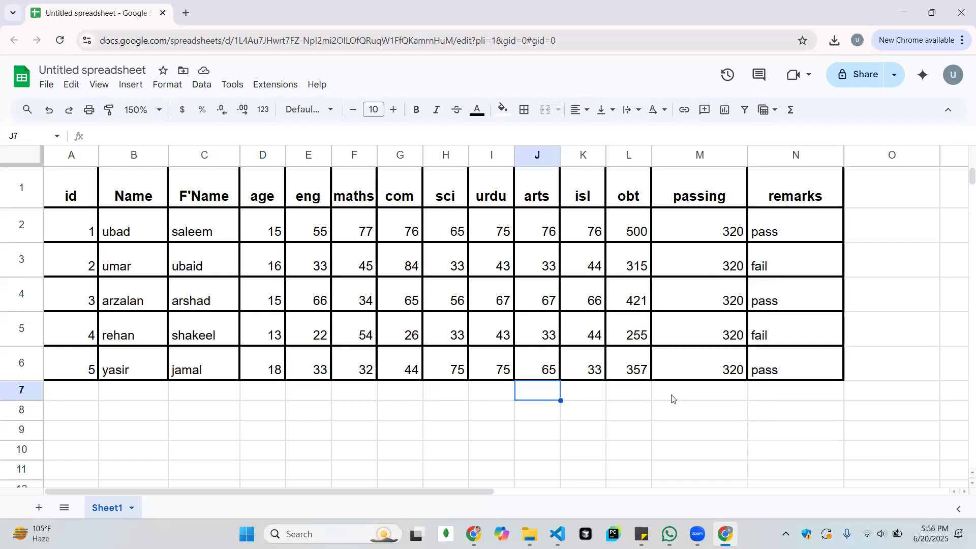
key("Down")
key("Left")
key("Right")
key("Up")
key("Up")
key("Right")
key("Right")
key("Right")
key("Right")
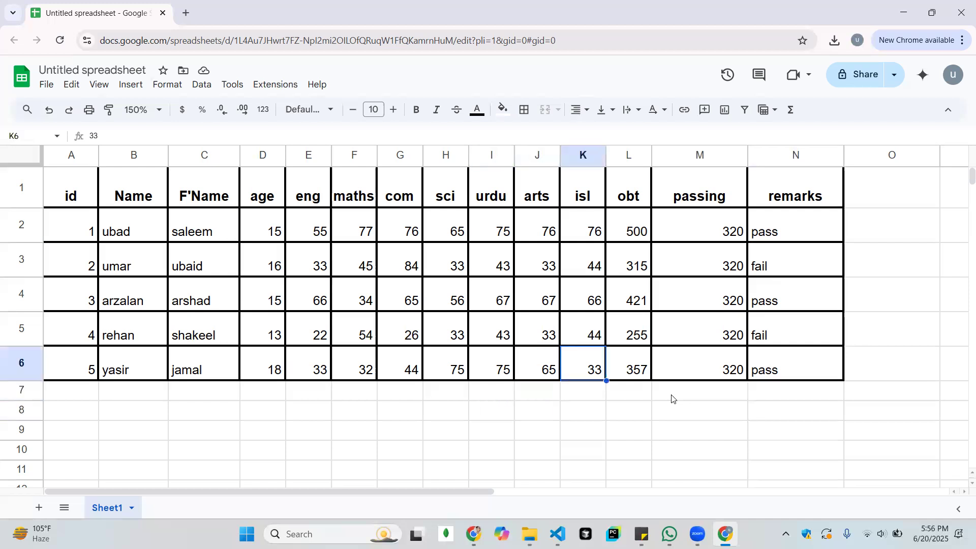
Review the logical expression, value if true and value if false in the N2 IF formula, leaving the formula as it is
key("Up")
key("Up")
key("Up")
key("Up")
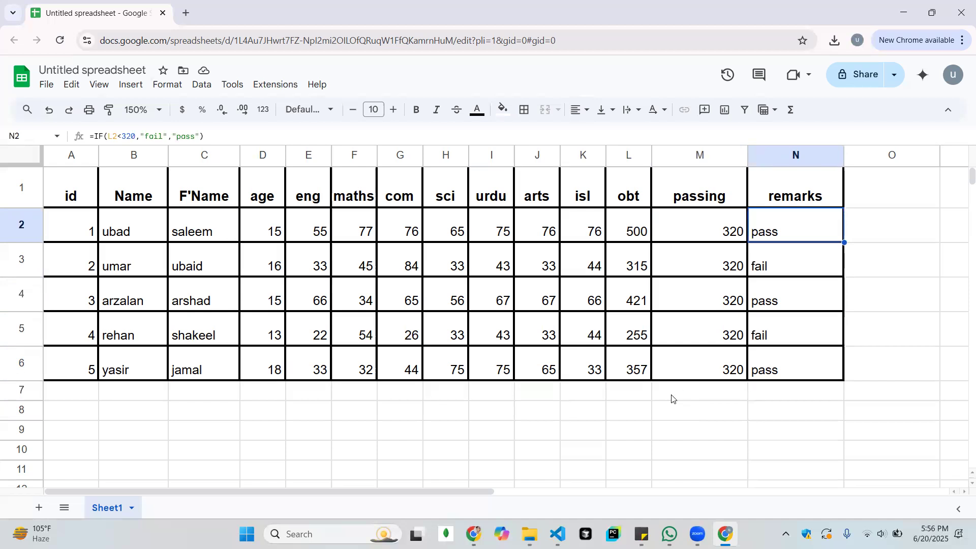
key("Return")
key("Left")
key("Left")
key("Left")
key("Left")
key("Left")
key("Left")
key("Left")
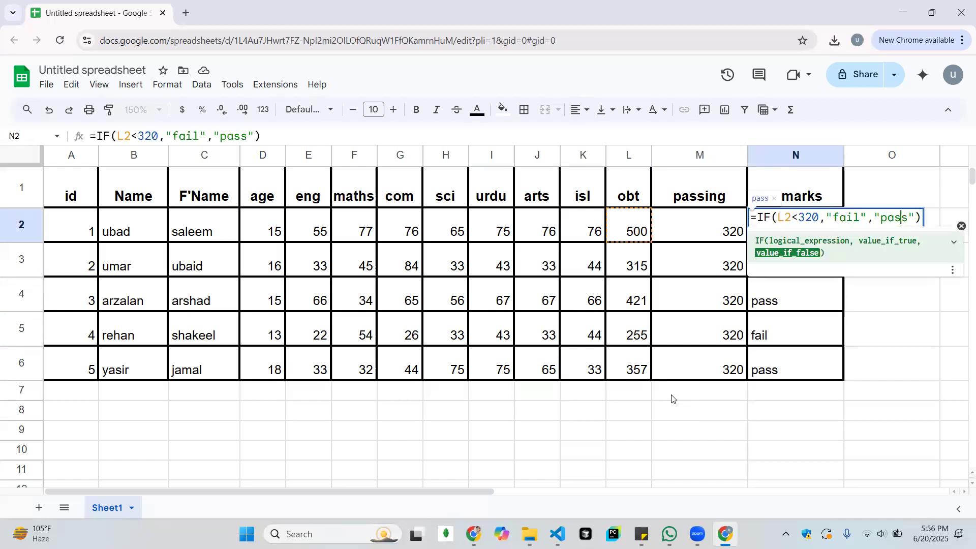
key("Left")
key("Left")
key("Left")
key("Left")
key("Left")
key("Left")
key("Left")
key("Left")
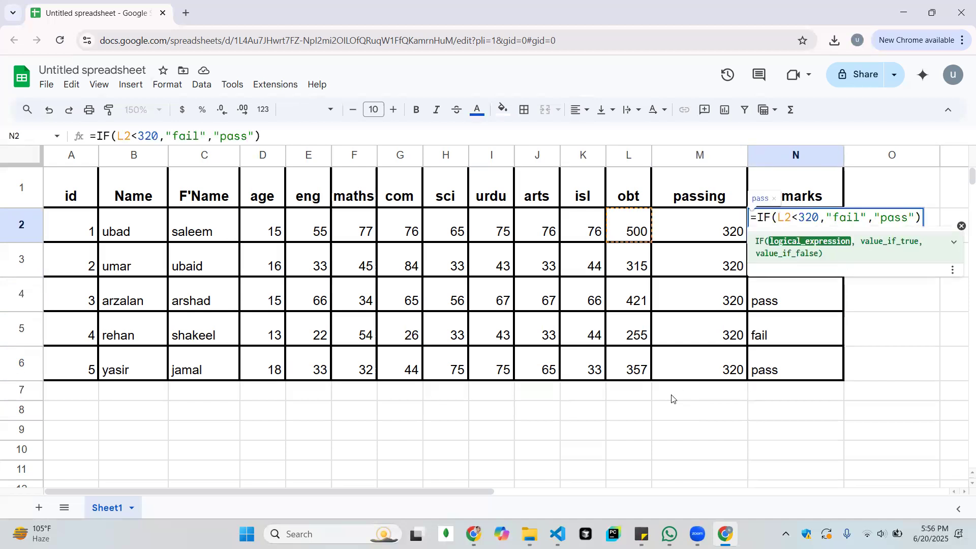
key("shift+Left")
key("shift+Left")
key("shift+Left")
key("shift+Left")
key("shift+Left")
key("shift+Left")
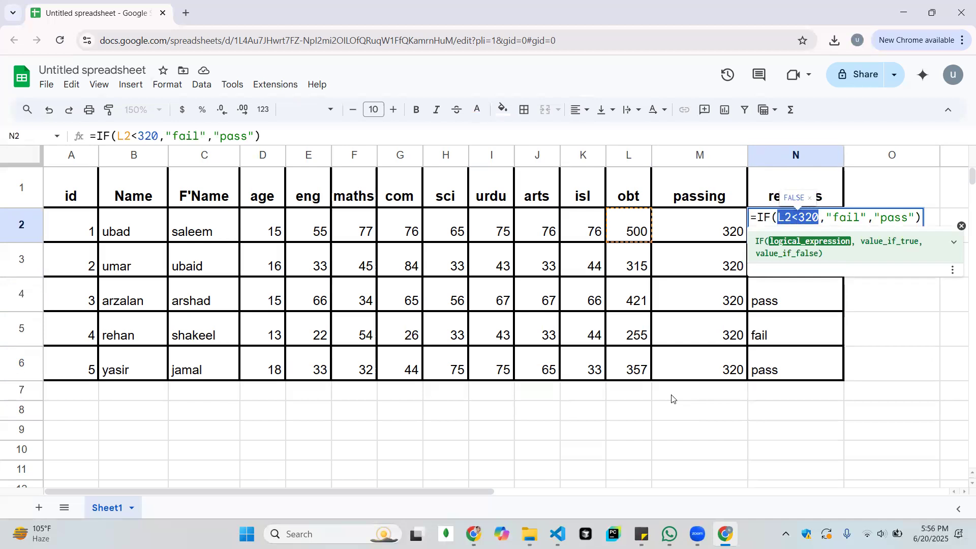
key("Right")
key("Right")
key("shift+Right")
key("shift+Right")
key("shift+Right")
key("shift+Right")
key("shift+Right")
key("shift+Right")
key("shift+Right")
key("shift+Left")
key("Left")
key("Left")
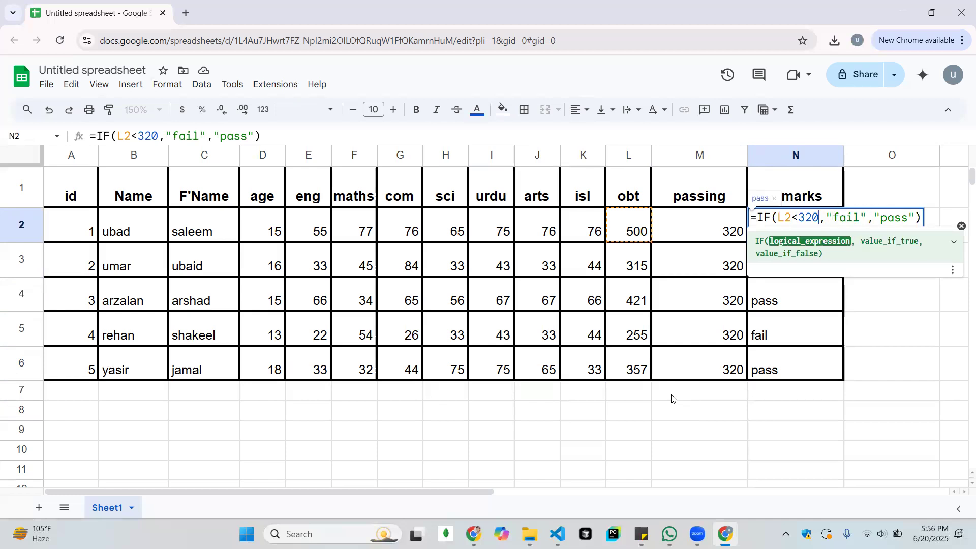
key("shift+Left")
key("shift+Left")
key("shift+Left")
key("shift+Left")
key("shift+Left")
key("shift+Left")
key("Right")
key("Right")
key("Right")
key("Right")
key("Right")
key("Right")
key("Right")
key("Right")
key("Right")
key("Right")
key("shift+Right")
key("shift+Right")
key("shift+Right")
key("shift+Right")
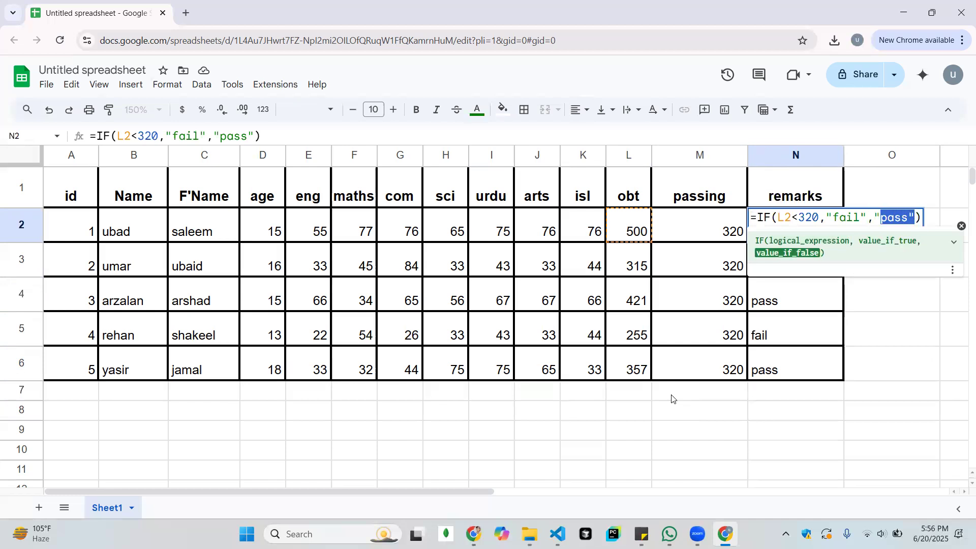
key("Left")
key("Left")
key("Left")
key("Left")
key("Left")
key("Left")
key("Left")
key("Left")
key("Left")
key("Left")
key("Left")
key("Left")
key("Left")
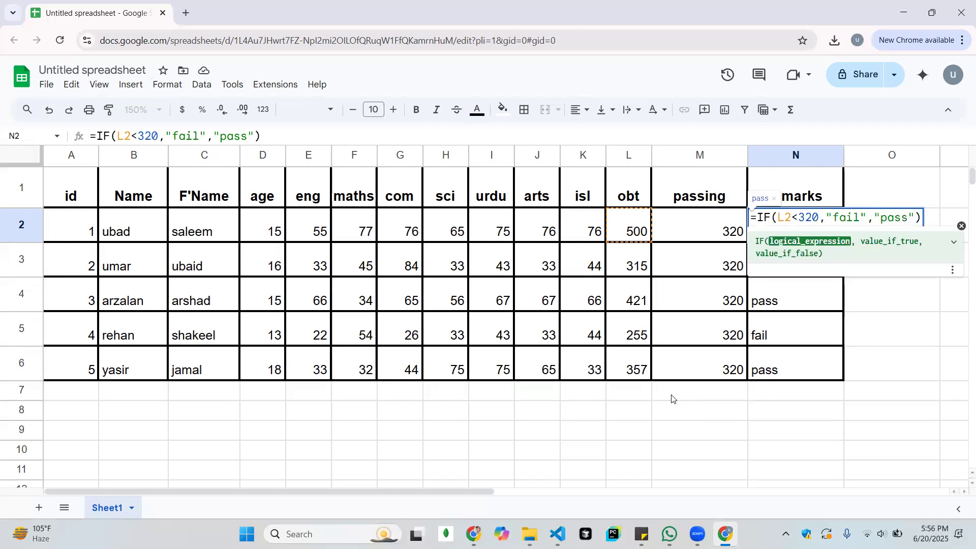
key("Return")
key("Up")
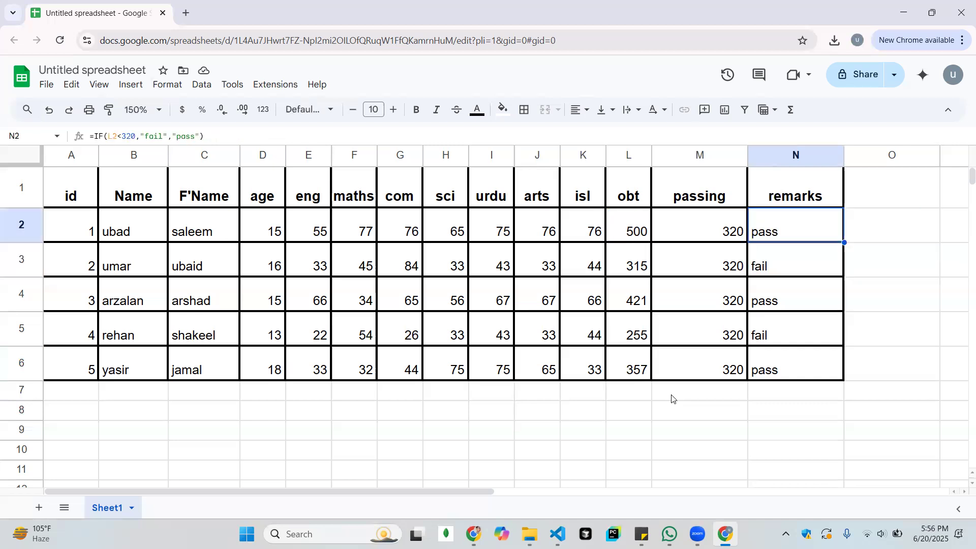
Go through the remarks column from N1 to N6 and examine the IF formula filled into each student's row
key("Down")
key("Down")
key("Down")
key("Down")
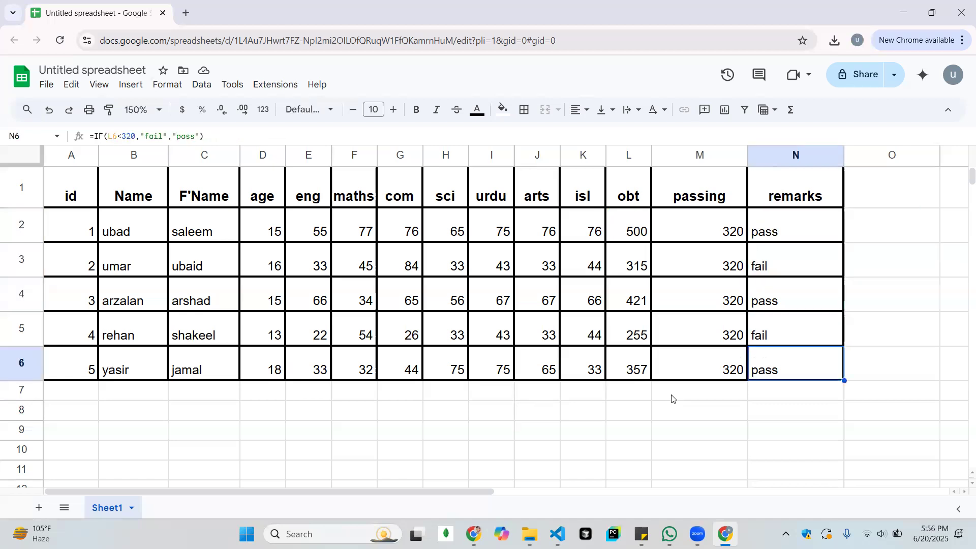
key("Up")
key("Up")
key("Up")
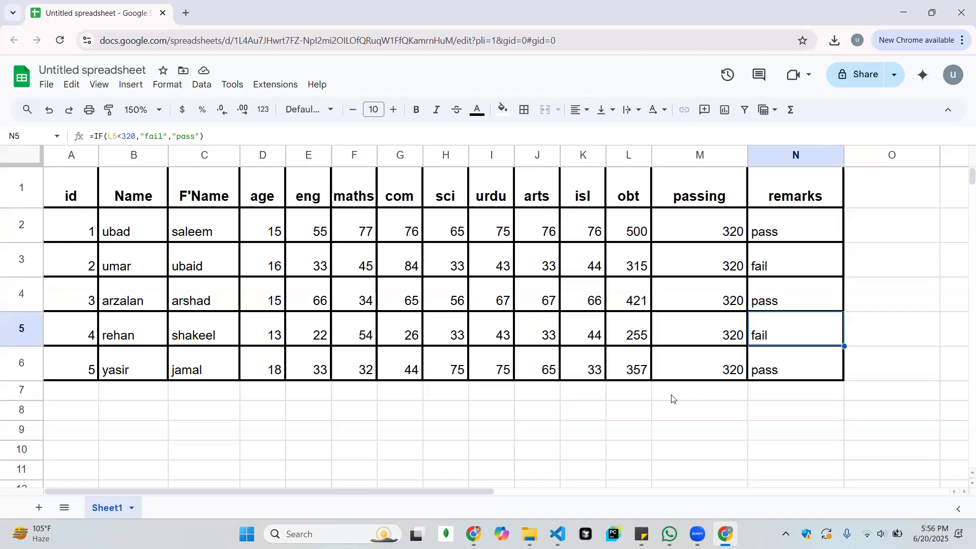
key("Up")
key("Up")
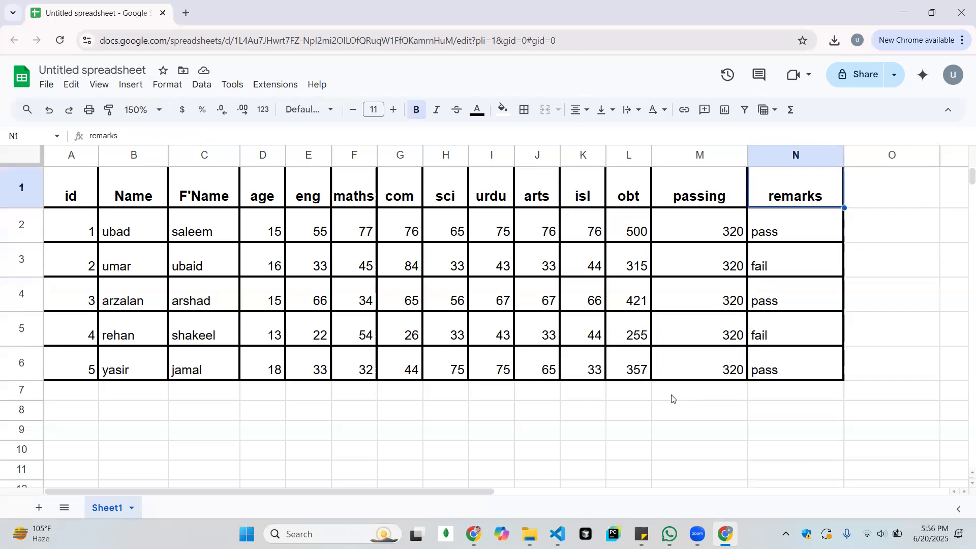
key("Down")
key("Down")
key("Down")
key("Up")
key("Up")
key("Up")
key("Down")
key("Down")
key("Down")
key("Down")
key("Down")
key("Up")
key("Up")
key("Up")
key("Up")
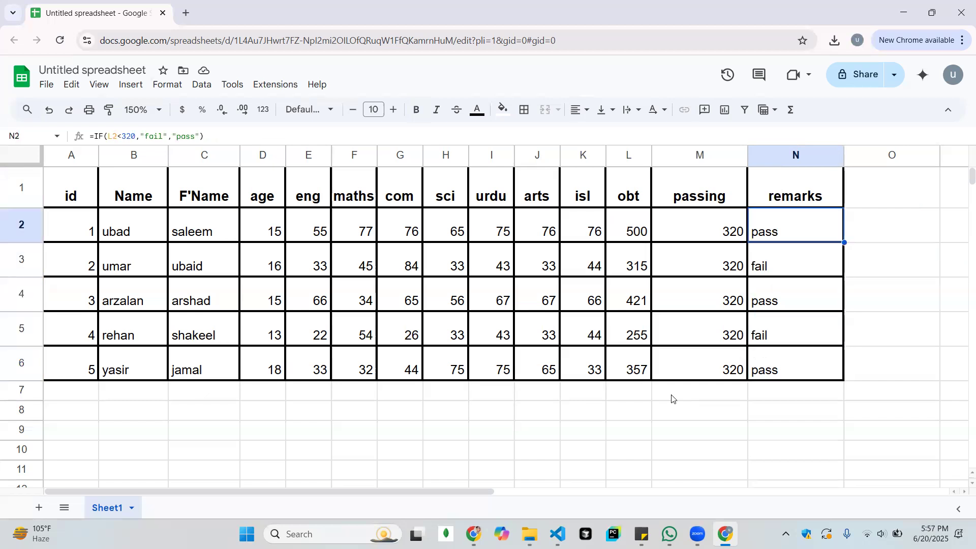
key("Up")
key("Down")
key("Down")
key("Down")
key("Down")
key("Down")
key("Up")
key("Up")
key("Up")
key("Up")
key("Down")
key("Down")
key("Down")
key("Down")
key("Down")
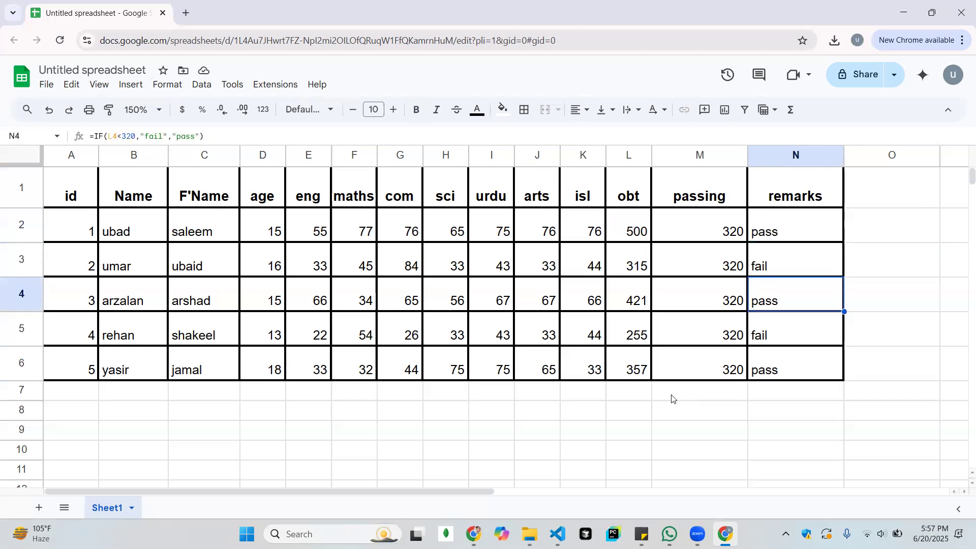
key("Left")
key("Left")
key("Left")
key("Left")
key("Left")
key("Left")
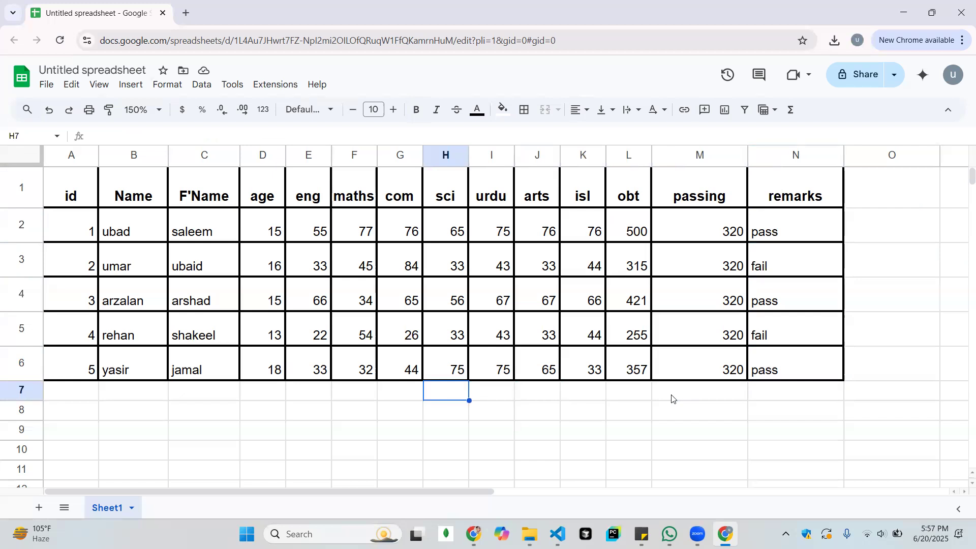
key("Up")
key("Up")
key("Up")
key("Up")
key("Up")
key("Up")
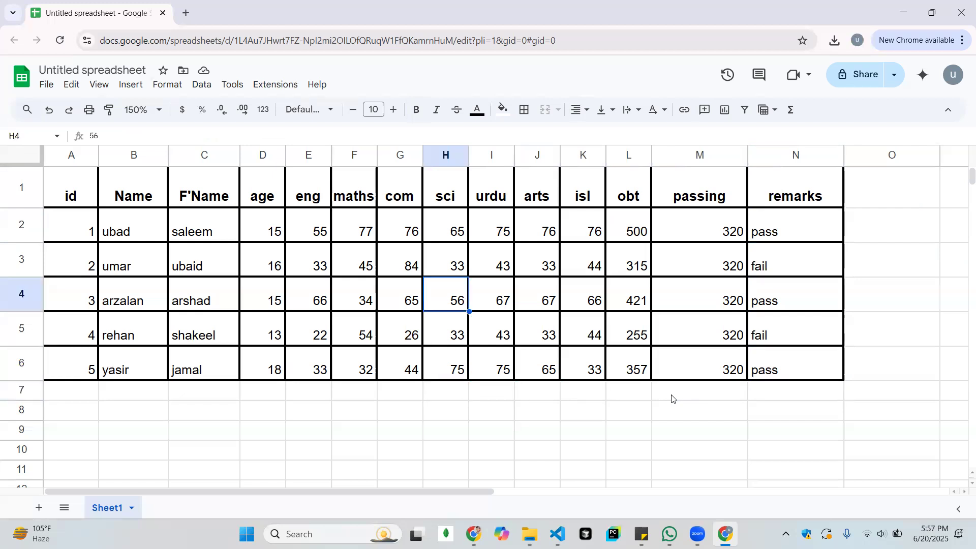
key("Right")
key("Right")
key("Right")
key("Right")
key("Right")
key("Right")
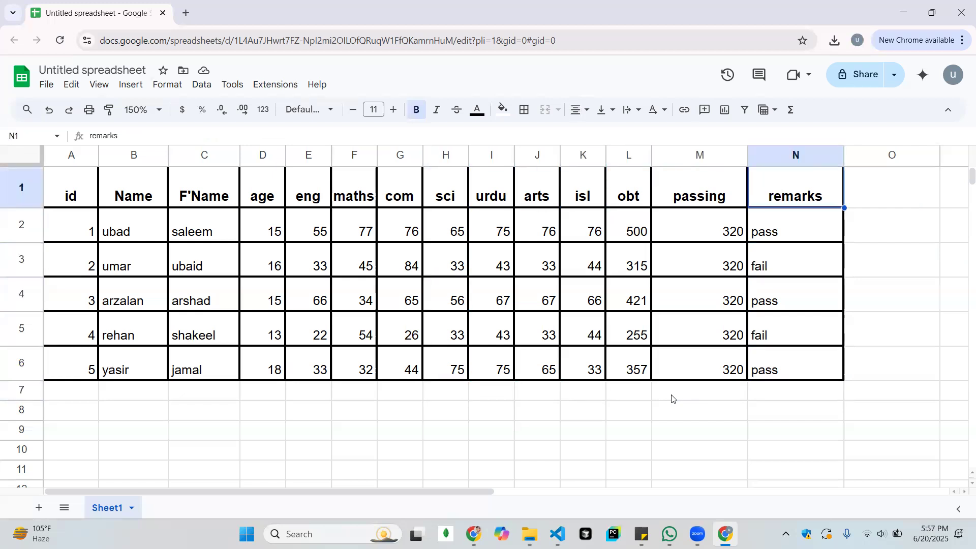
key("Left")
key("Left")
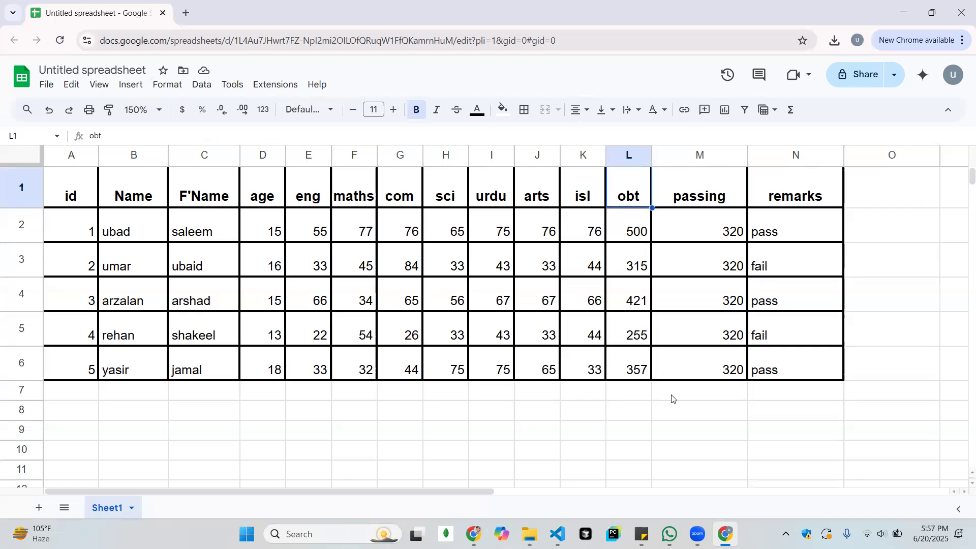
key("Right")
key("Right")
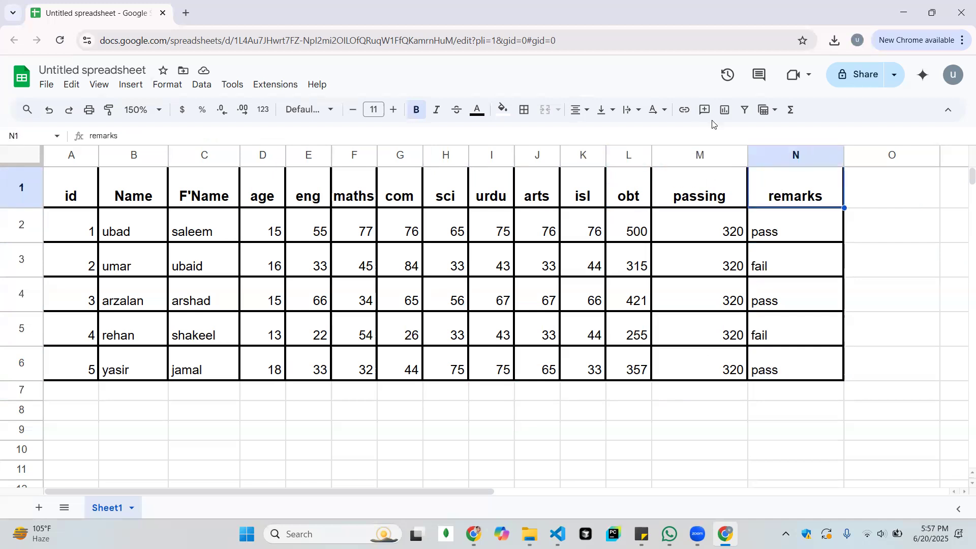
Insert a column between the passing and remarks columns and give it the header "total"
left_click(697, 154)
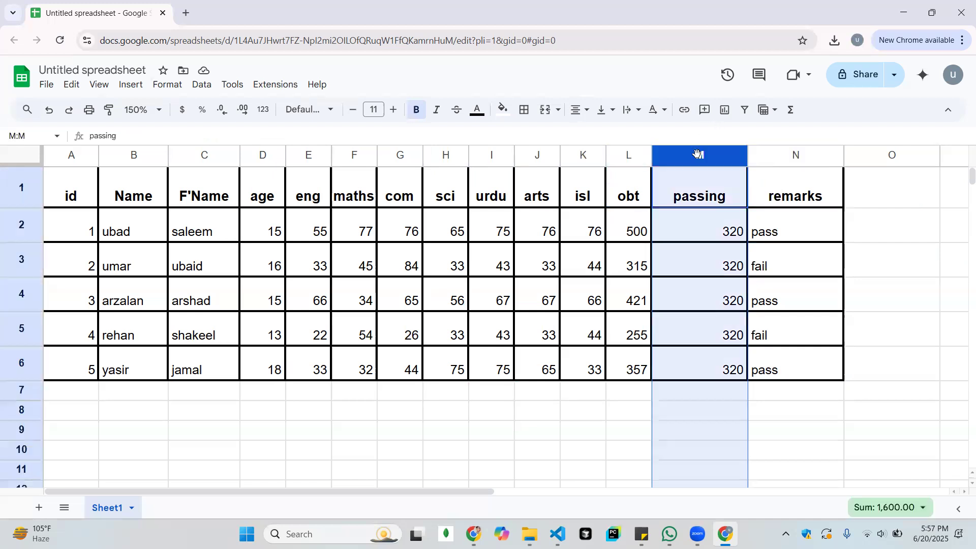
left_click(783, 155)
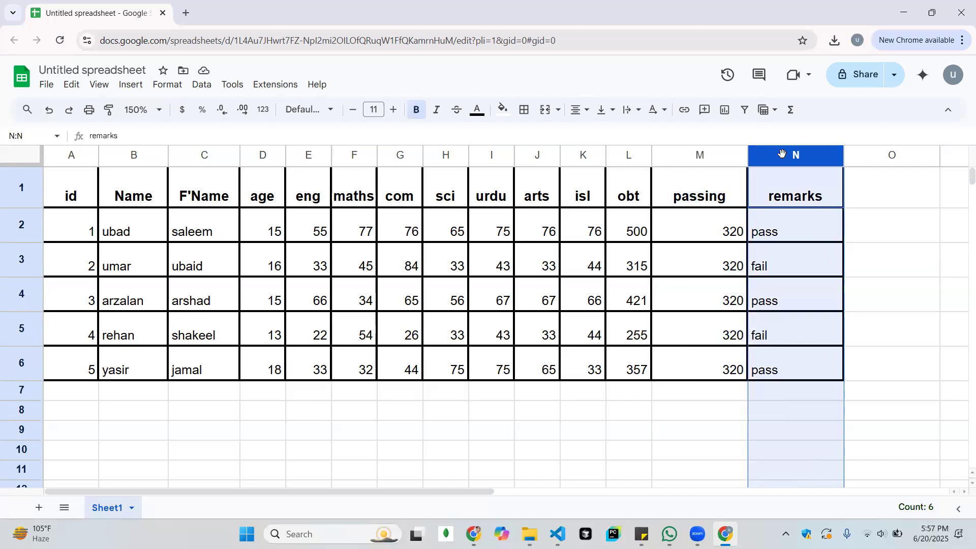
right_click(797, 154)
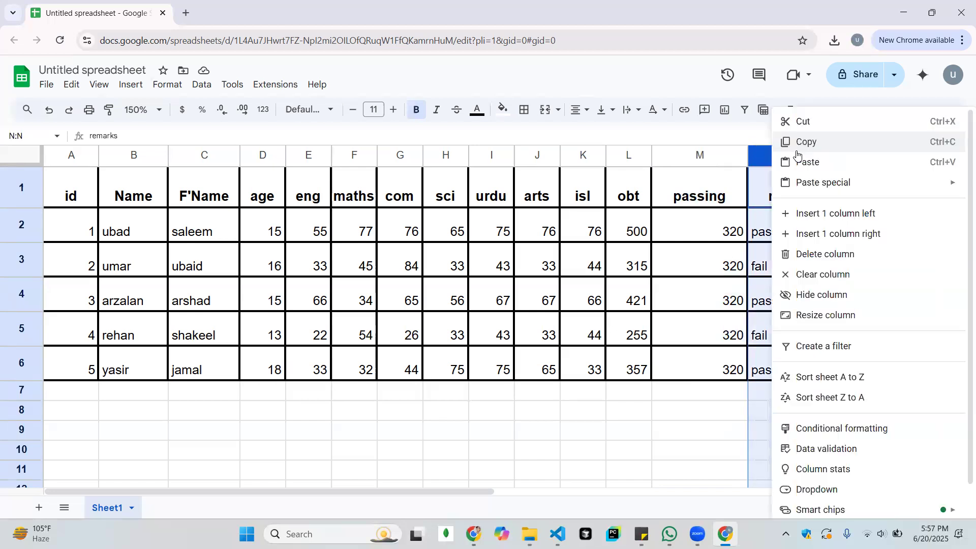
left_click(827, 213)
left_click(816, 196)
type("total")
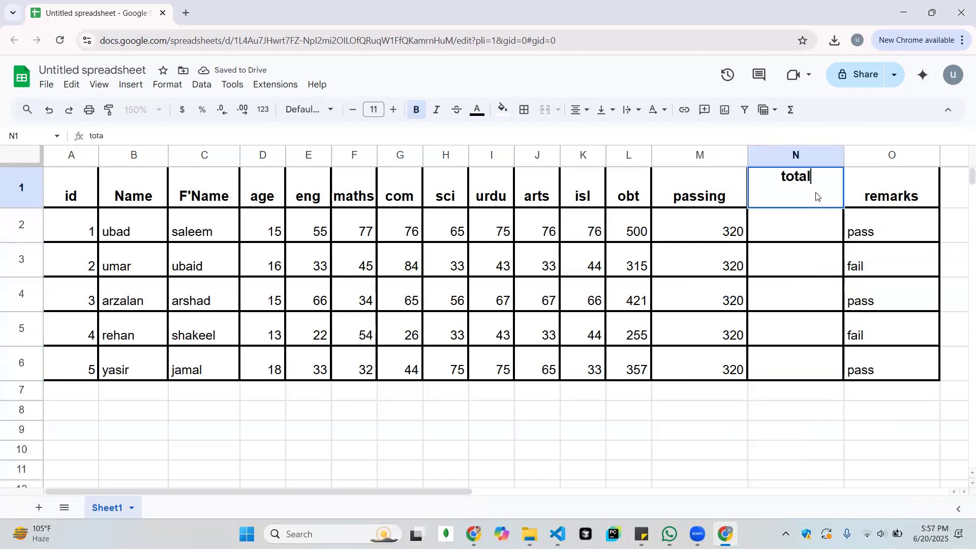
key("Return")
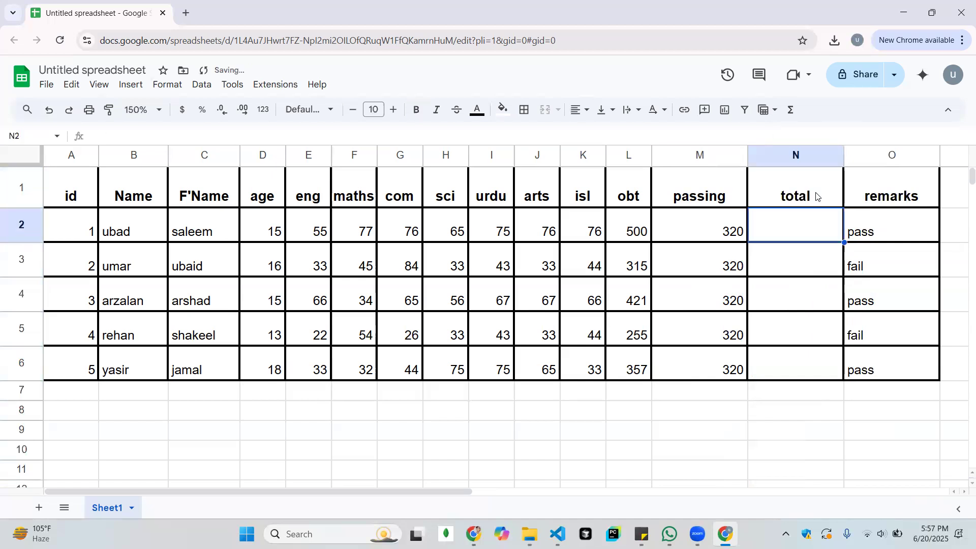
Fill the total column with 700 for all five students in N2 to N6
type("700")
key("Return")
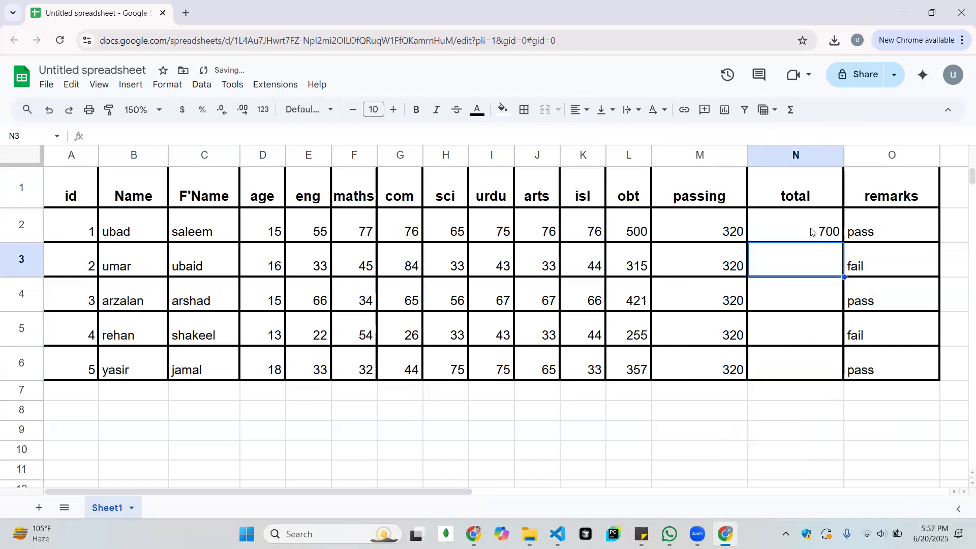
left_click(812, 232)
key("ctrl+c")
key("Down")
key("shift+Down")
key("shift+Down")
key("shift+Down")
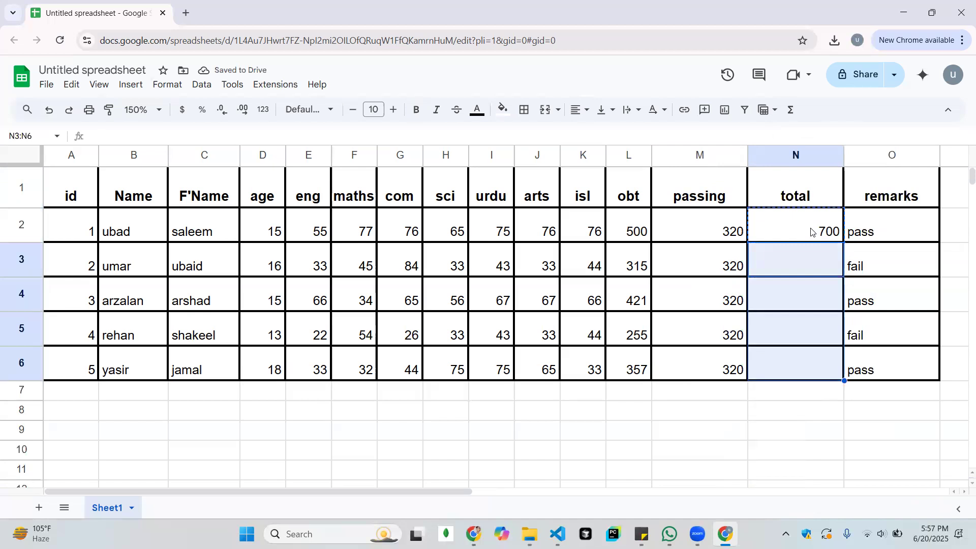
key("ctrl+v")
left_click(811, 231)
key("Up")
key("Right")
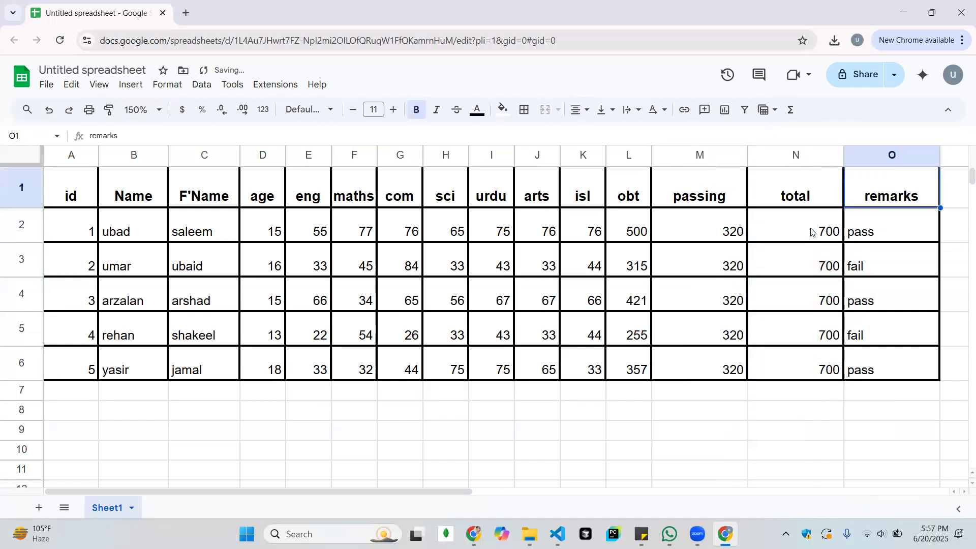
Insert a column between the total and remarks columns and give it the header "%"
left_click(894, 154)
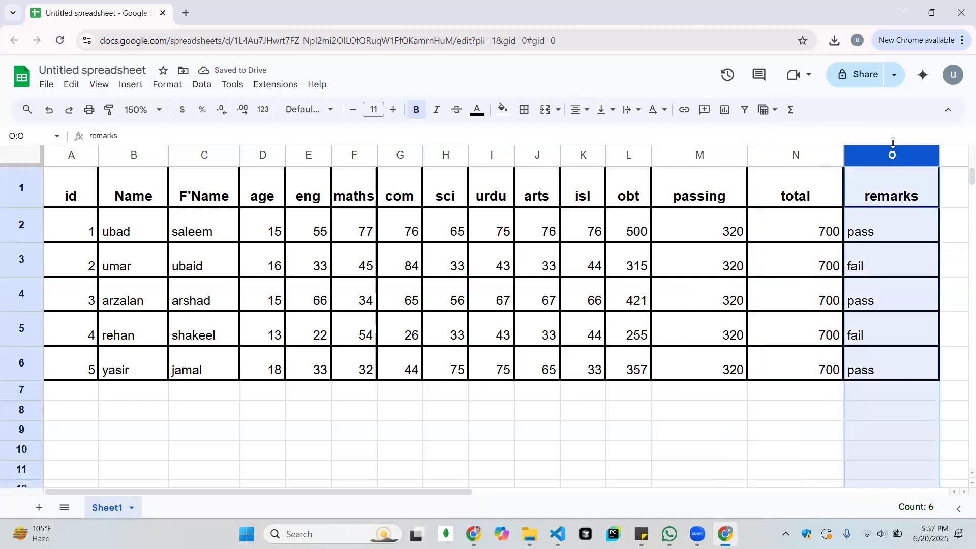
right_click(893, 155)
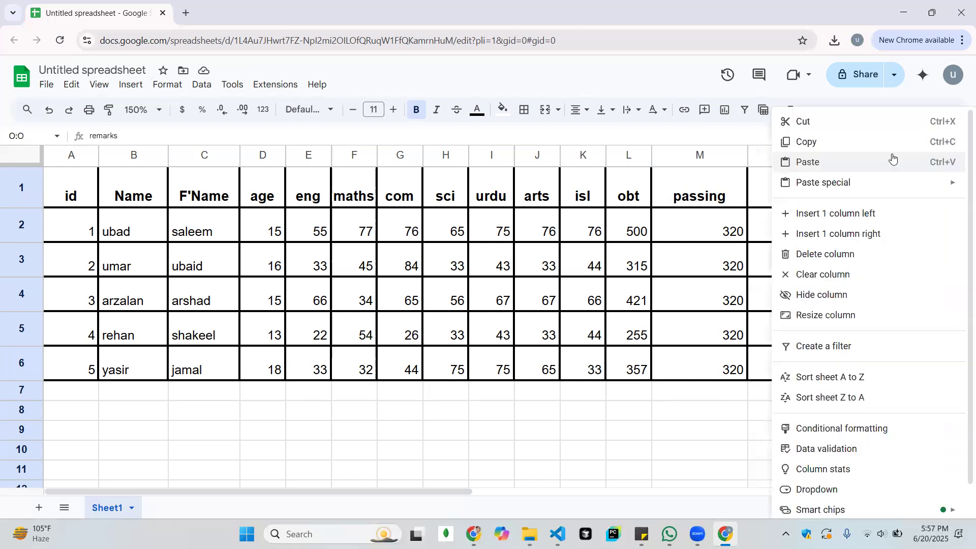
left_click(714, 154)
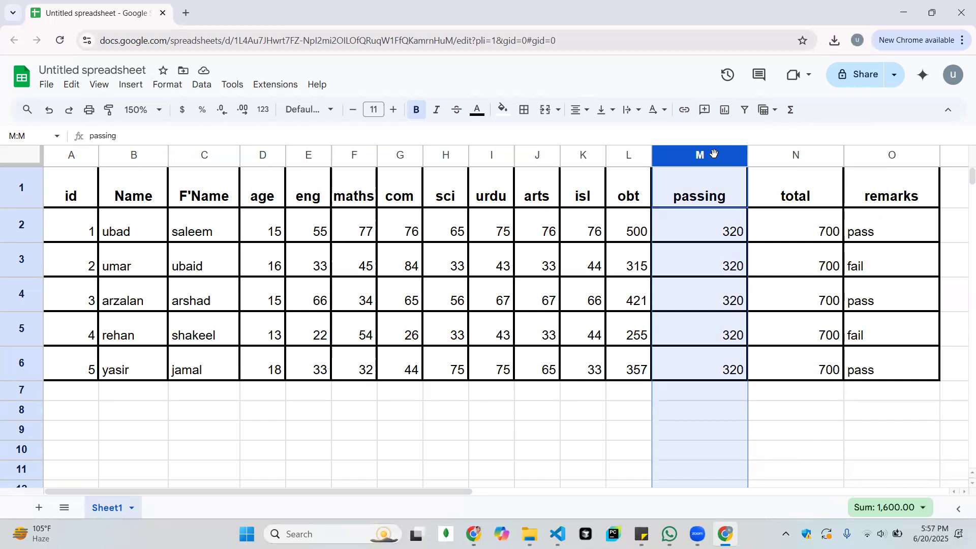
left_click(897, 153)
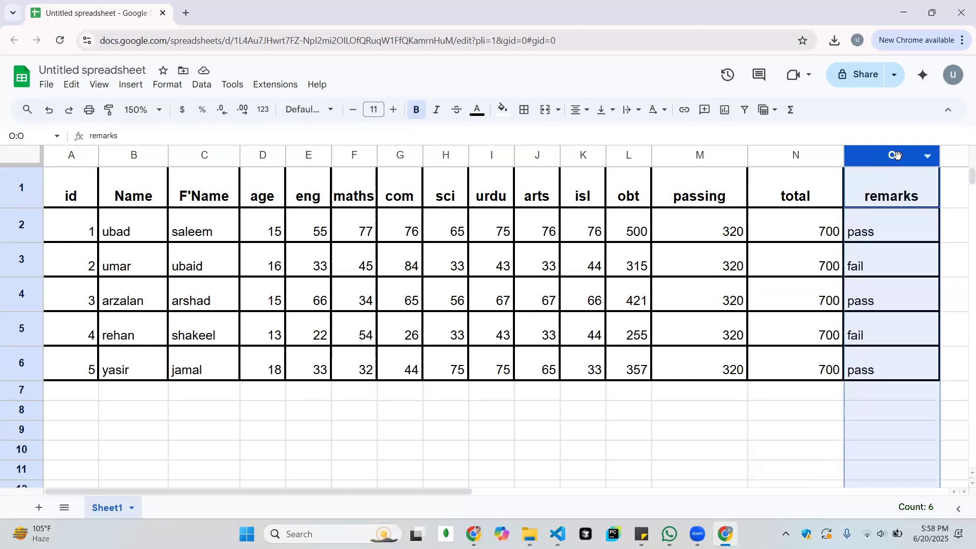
right_click(897, 154)
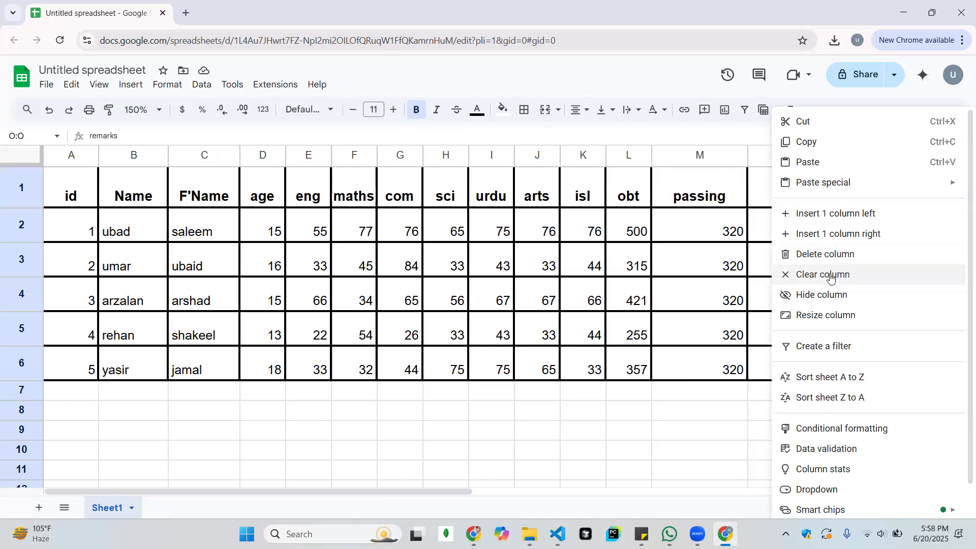
left_click(813, 213)
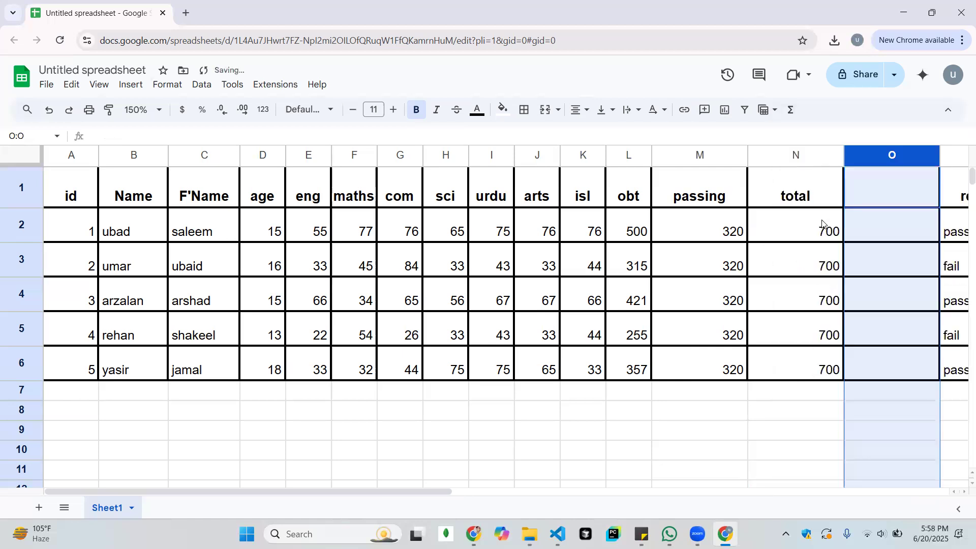
left_click(888, 206)
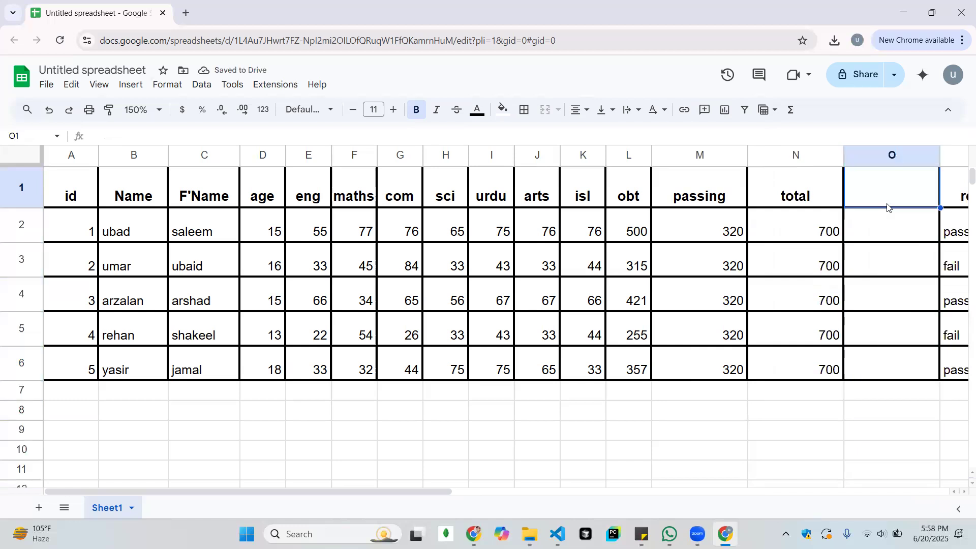
type("%")
key("Return")
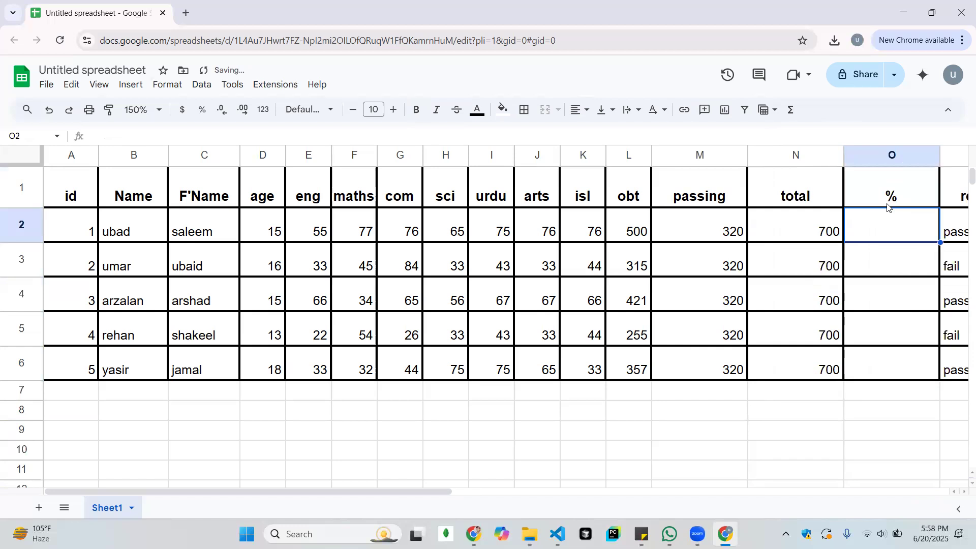
Narrow the passing and total columns so they fit their headers closely
key("Left")
key("Left")
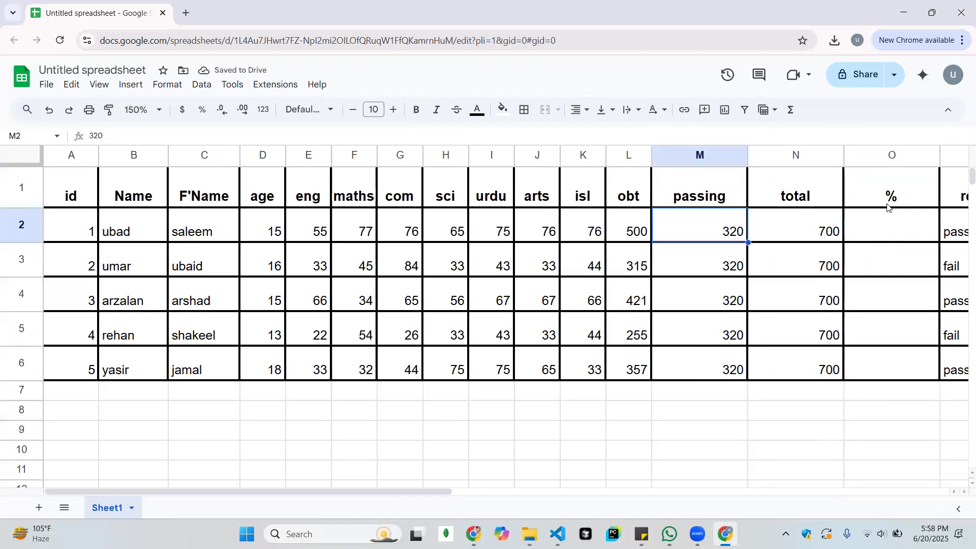
left_click_drag(750, 154, 710, 155)
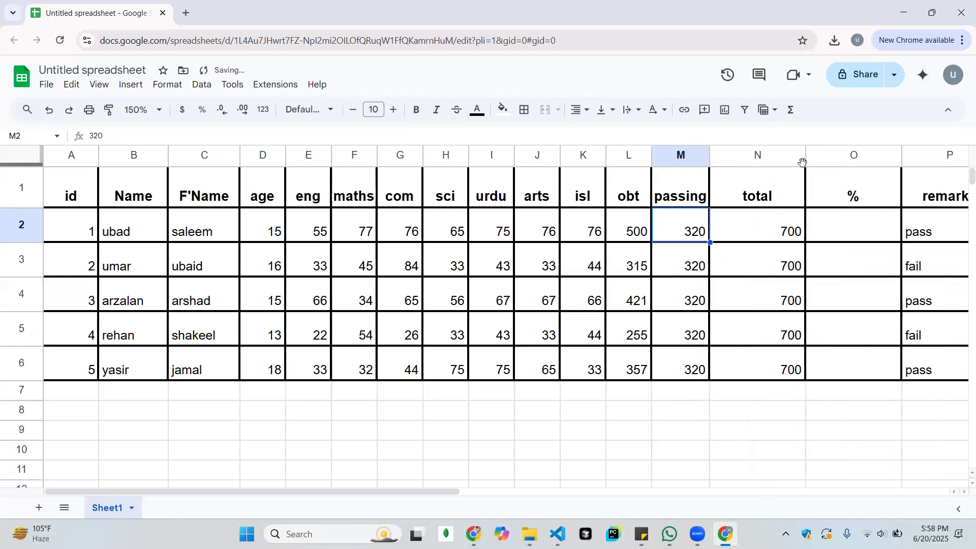
left_click_drag(803, 162, 772, 162)
left_click(800, 228)
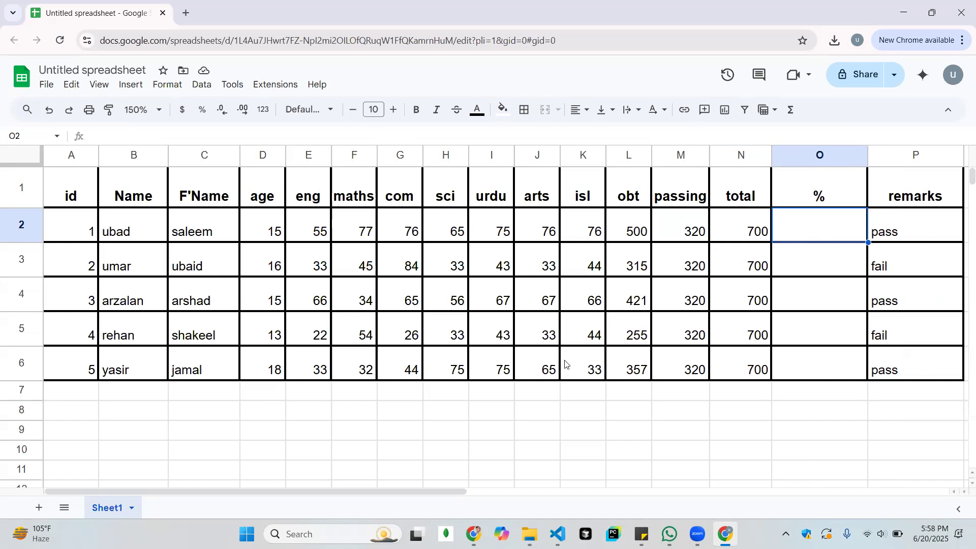
left_click(294, 530)
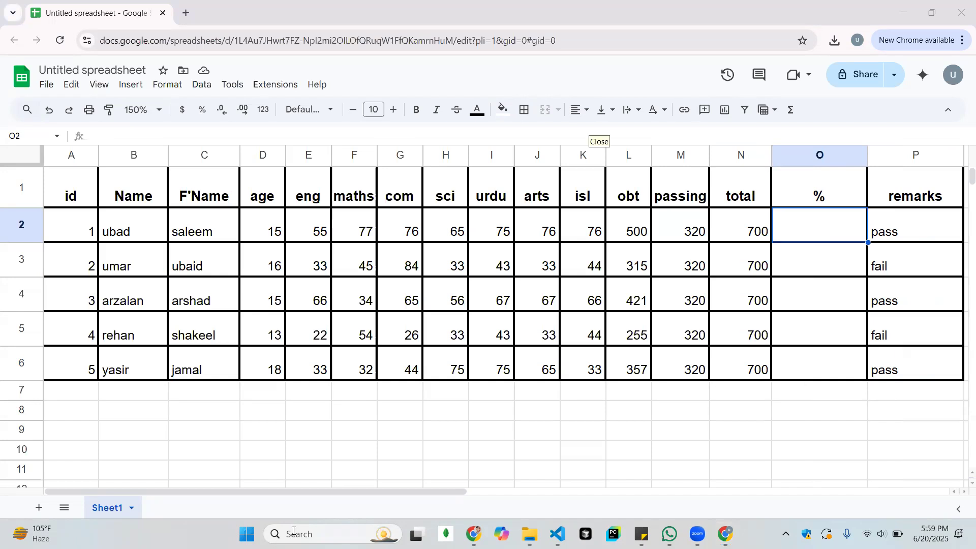
left_click(817, 223)
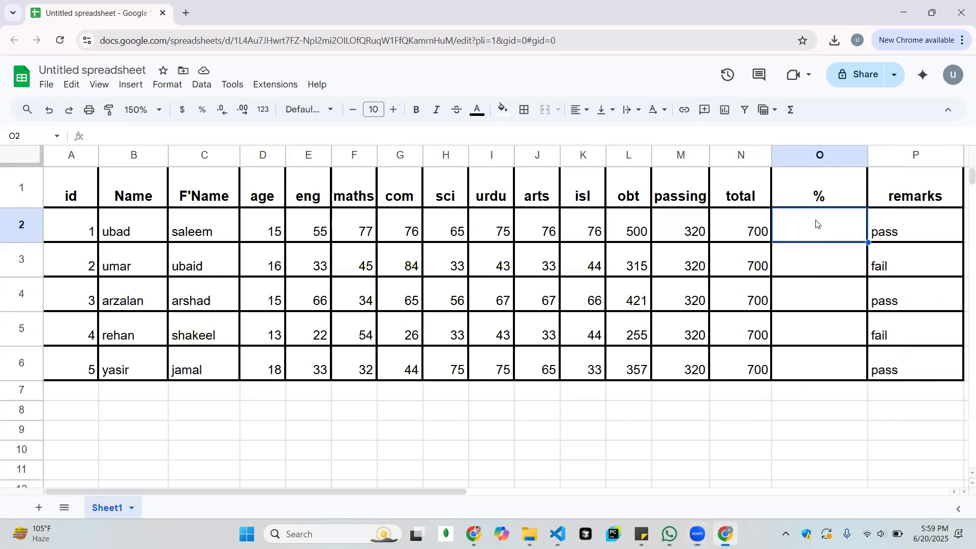
type("=")
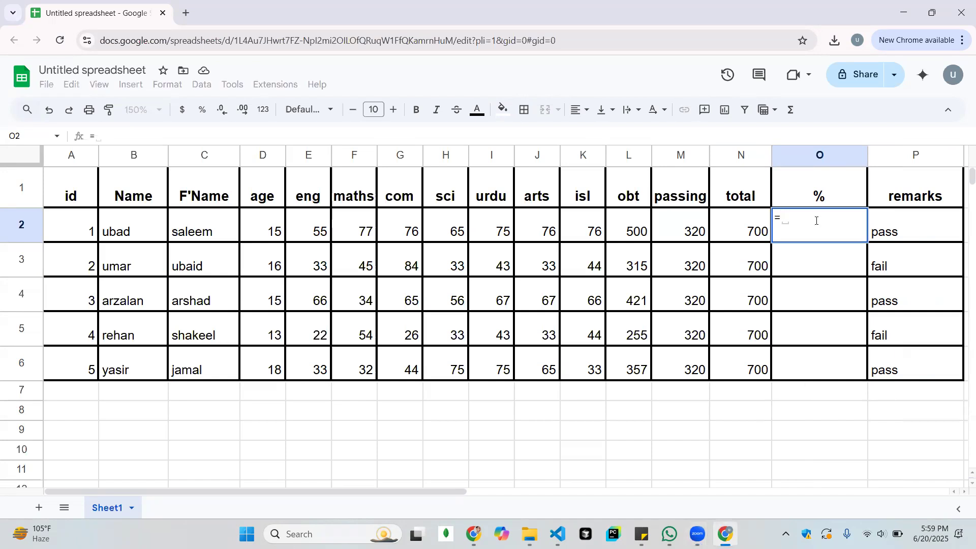
key("BackSpace")
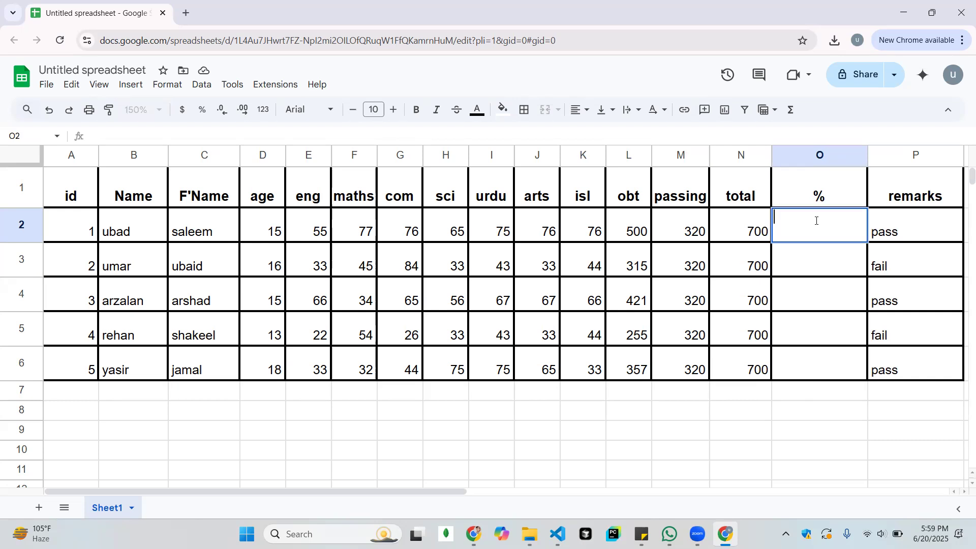
Write the percentage rule "obt / total * 100" as a text note in cell O8 below the table
key("Down")
key("Down")
key("Down")
key("Down")
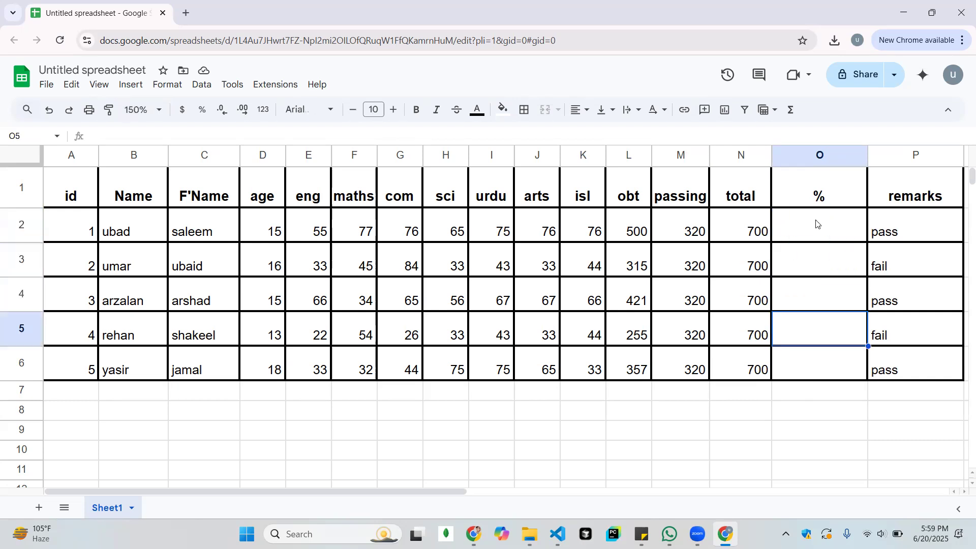
key("Down")
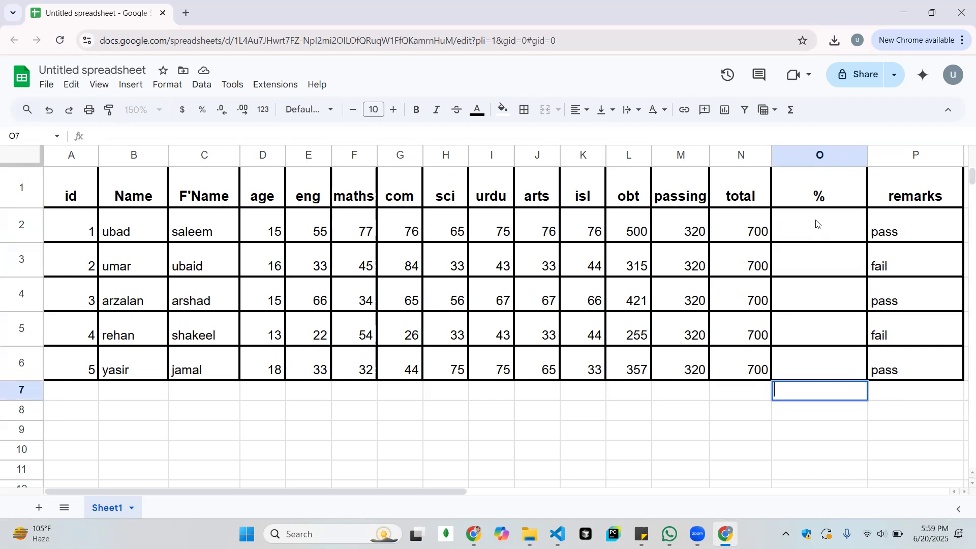
key("Down")
type("obt")
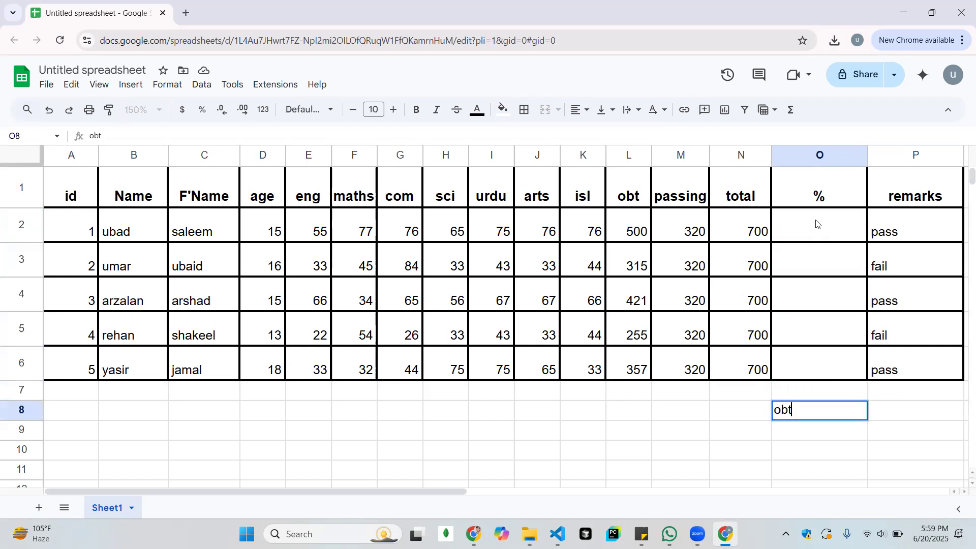
type("/")
key("Left")
key("Right")
key("F2")
key("Left")
type("total ")
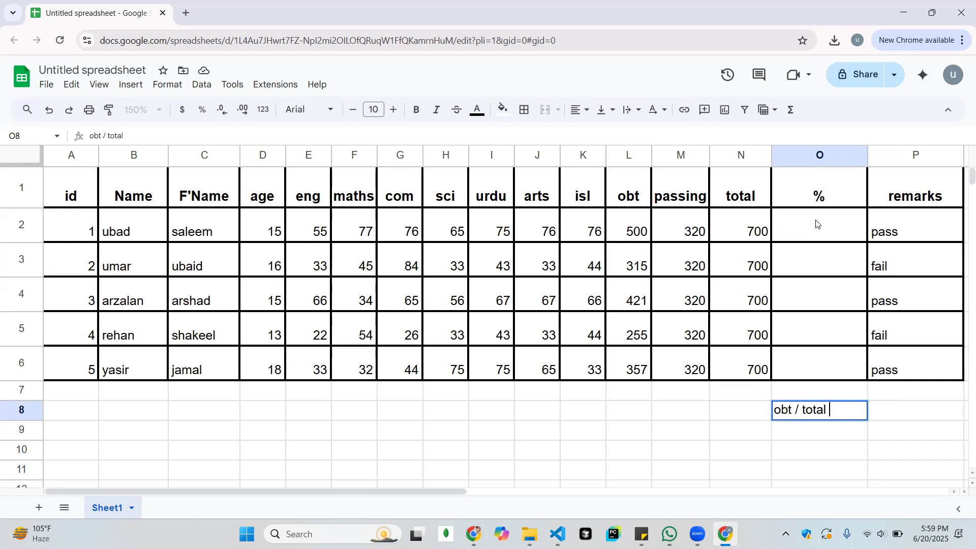
type("*")
type("tota")
key("BackSpace")
key("BackSpace")
key("BackSpace")
key("BackSpace")
type("100")
key("Return")
Begin the percentage formula for the first student in cell O2
key("Up")
key("Up")
key("Up")
key("Up")
key("Up")
key("Up")
key("Up")
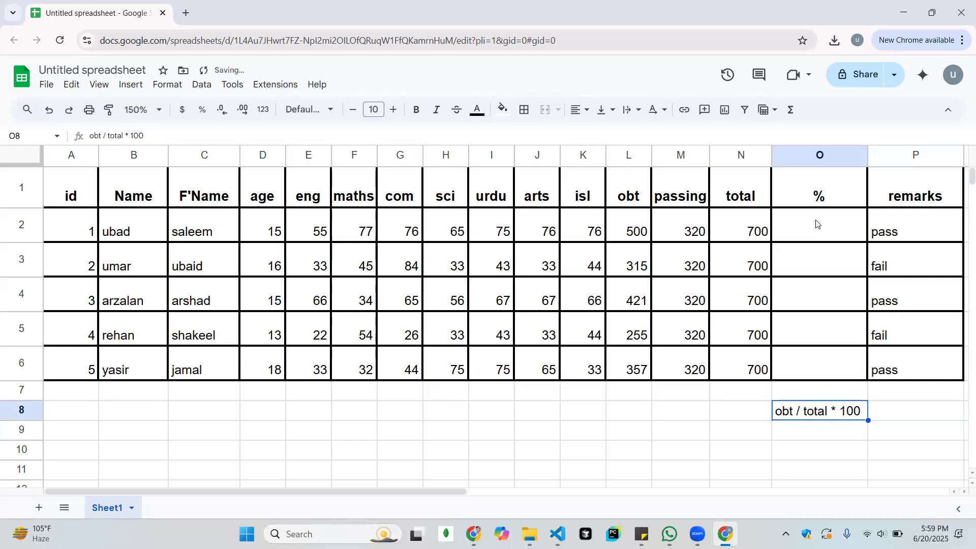
type("=")
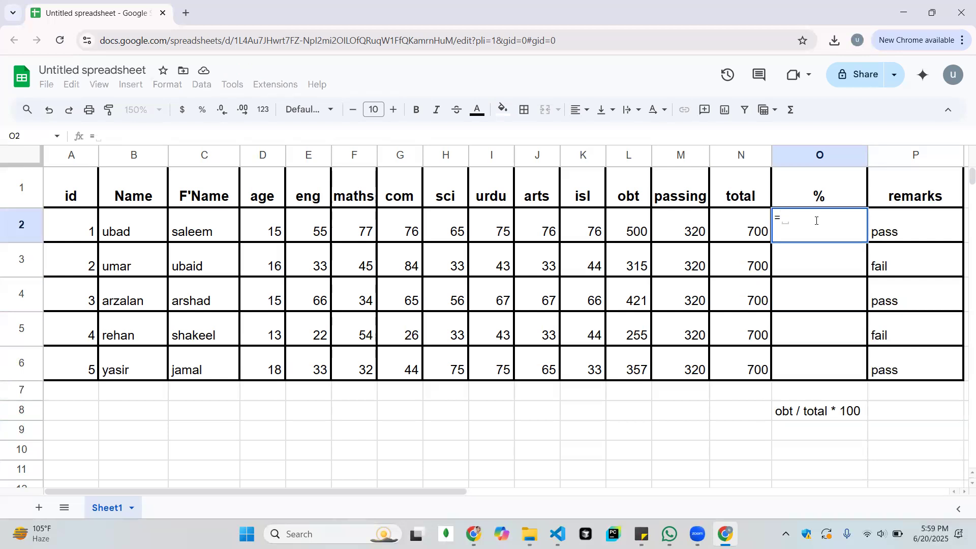
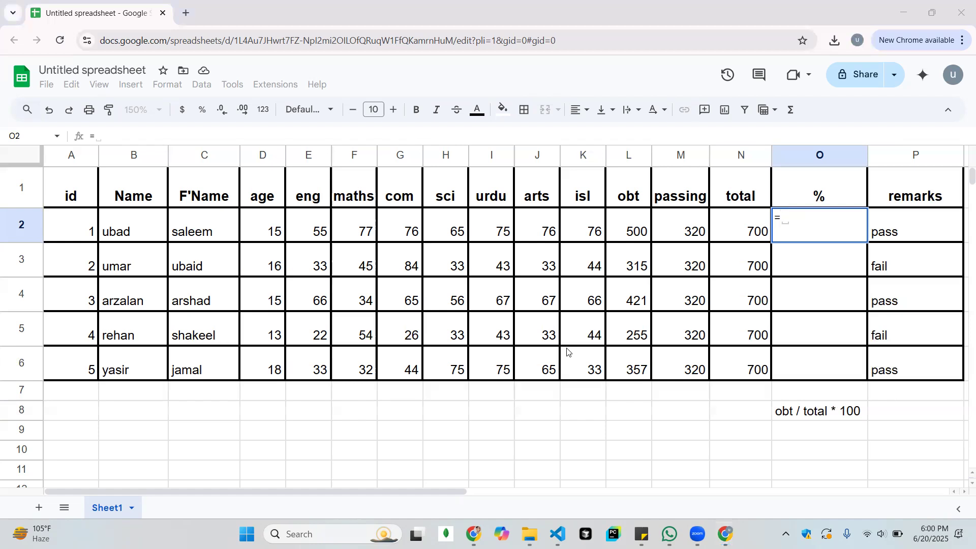
Complete the percentage formula =L2/N2*100 in cell O2 and accept the suggested autofill for the remaining students
left_click(826, 237)
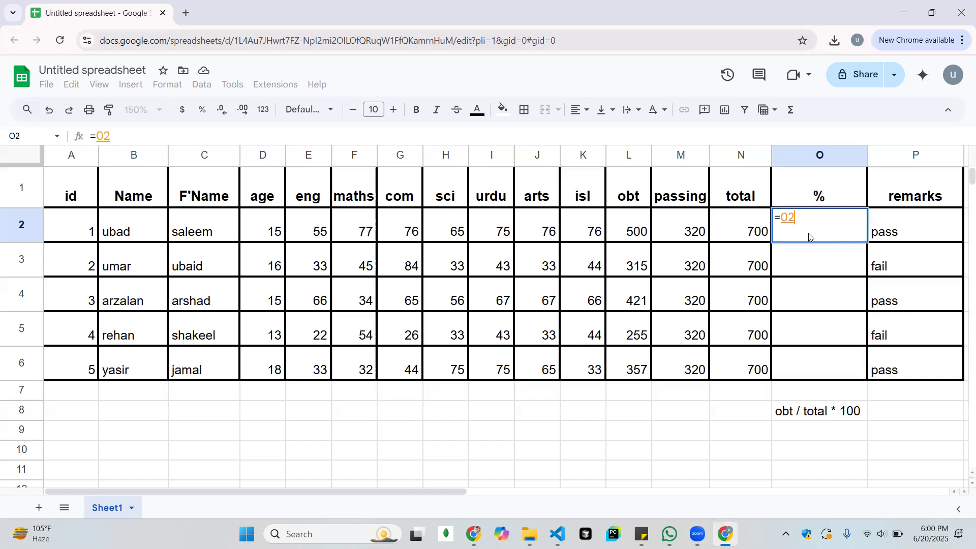
key("BackSpace")
key("BackSpace")
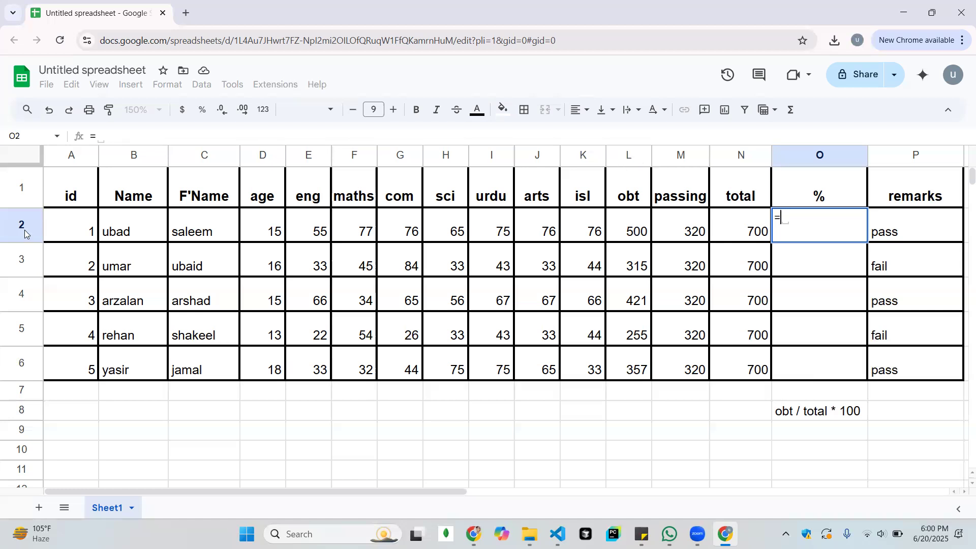
type("l2")
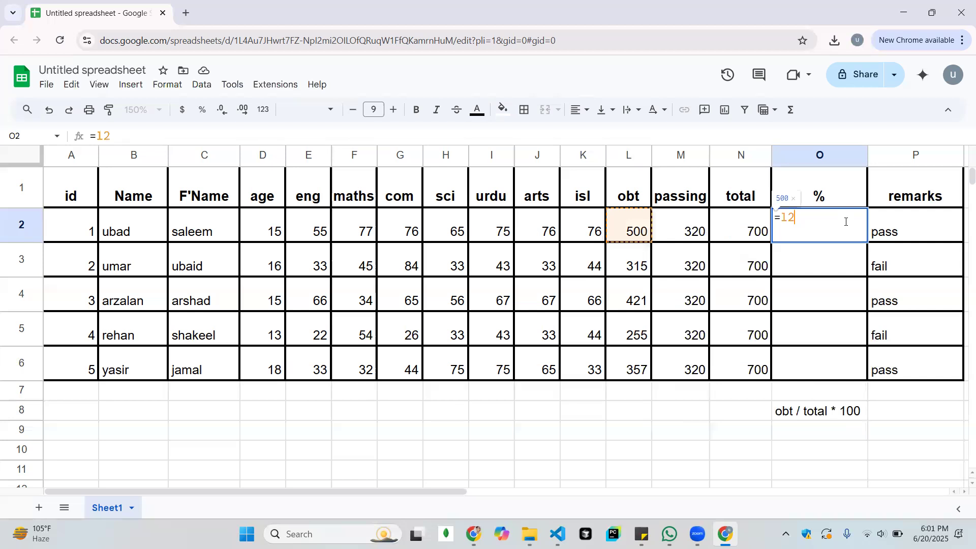
type("/")
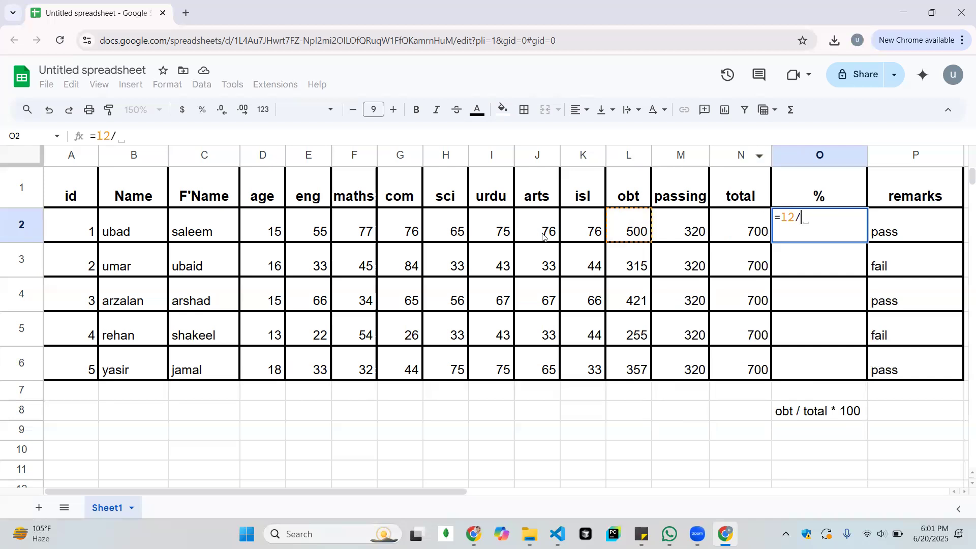
type("n2")
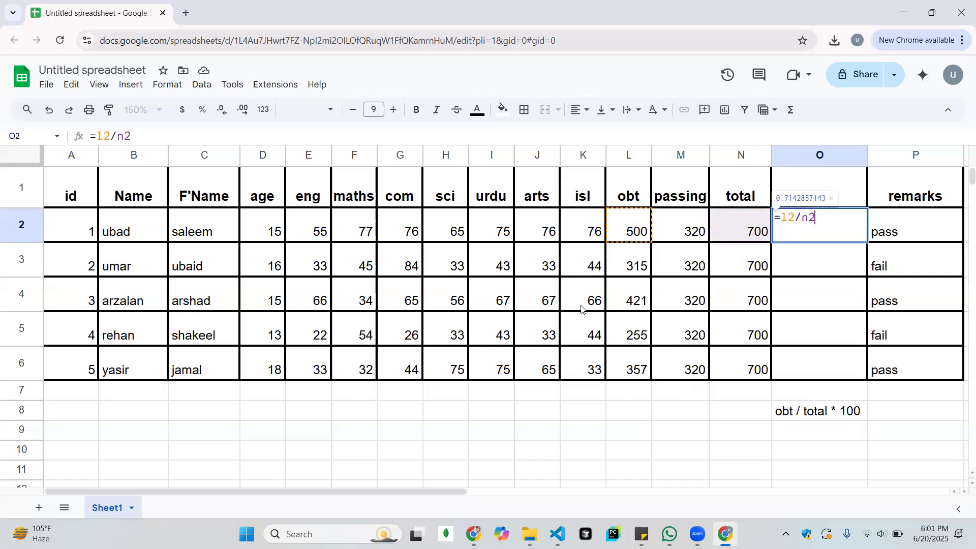
type("*100")
key("Return")
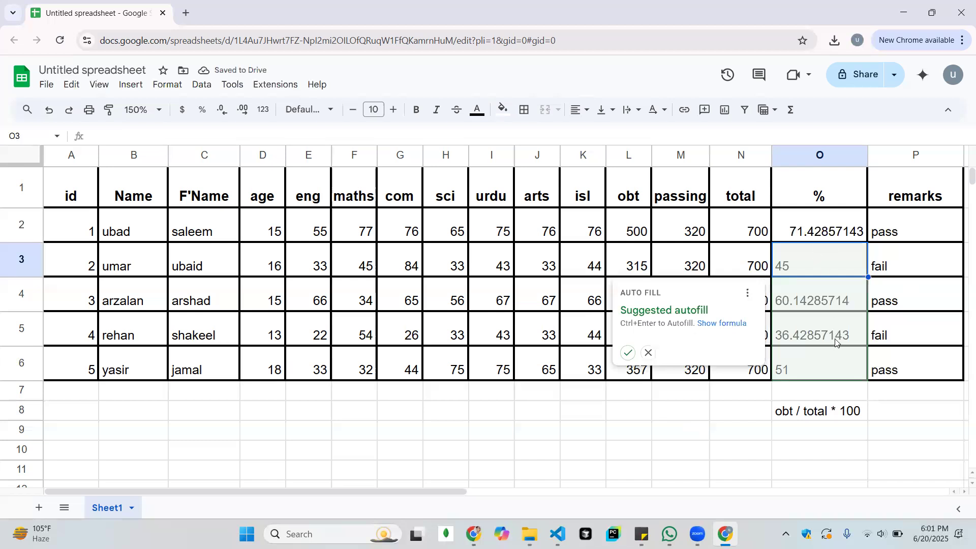
left_click(633, 352)
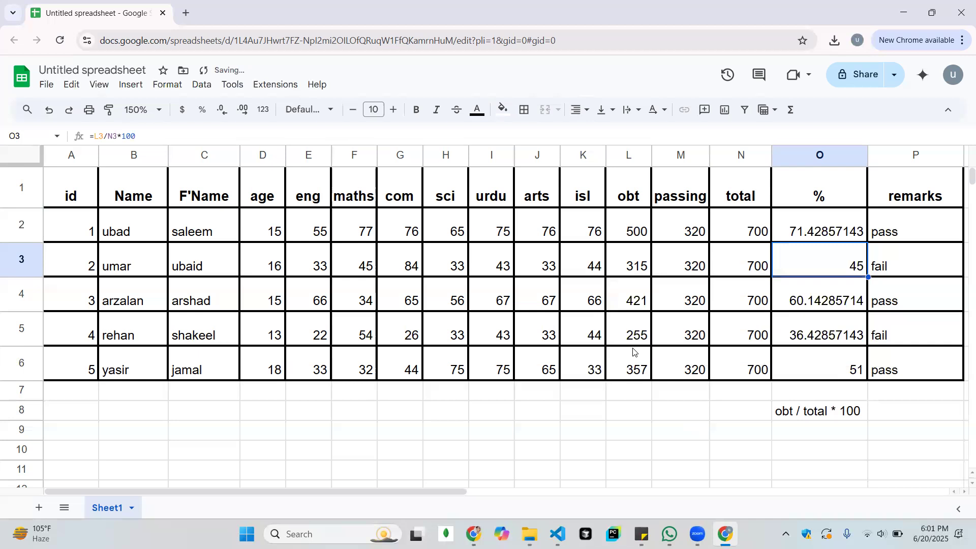
Review the percentage column cell by cell to check the filled formula for each student
left_click(832, 286)
key("Down")
key("Down")
key("Up")
key("Up")
key("Up")
key("Up")
key("Left")
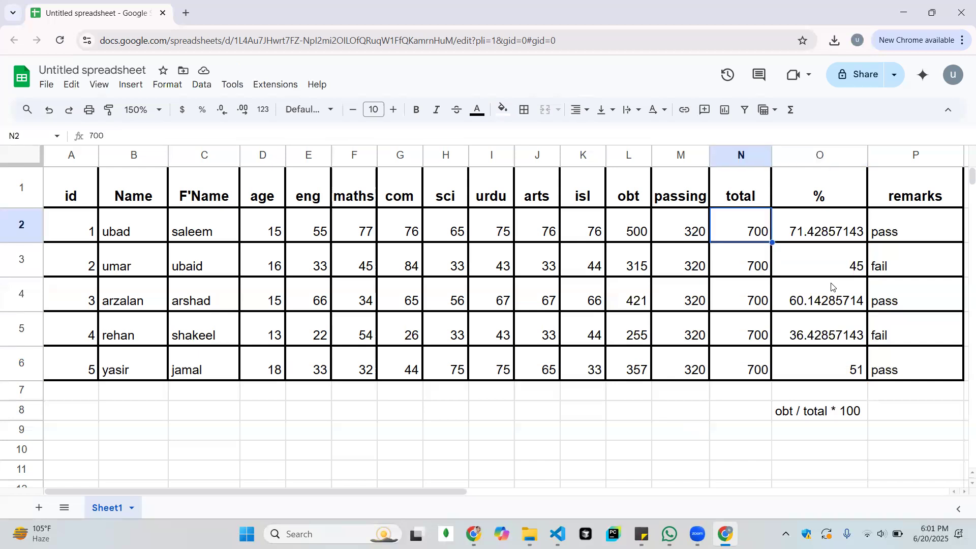
key("Right")
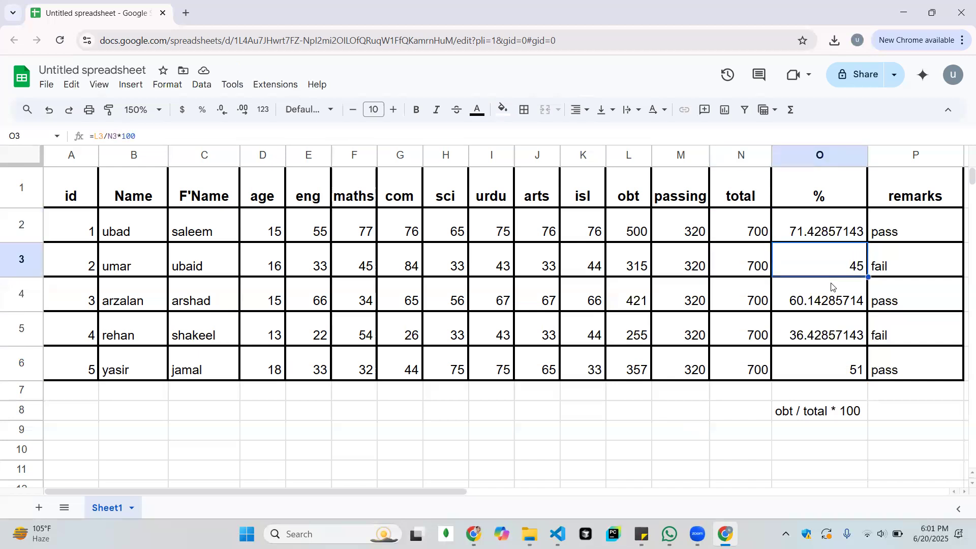
left_click(832, 287)
key("Down")
key("Down")
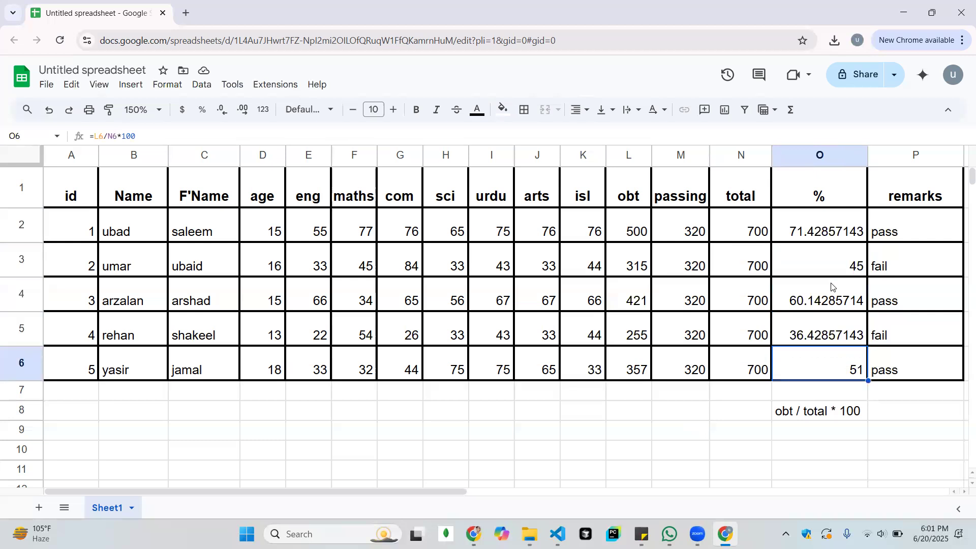
key("Up")
key("Up")
key("Up")
key("Up")
key("Up")
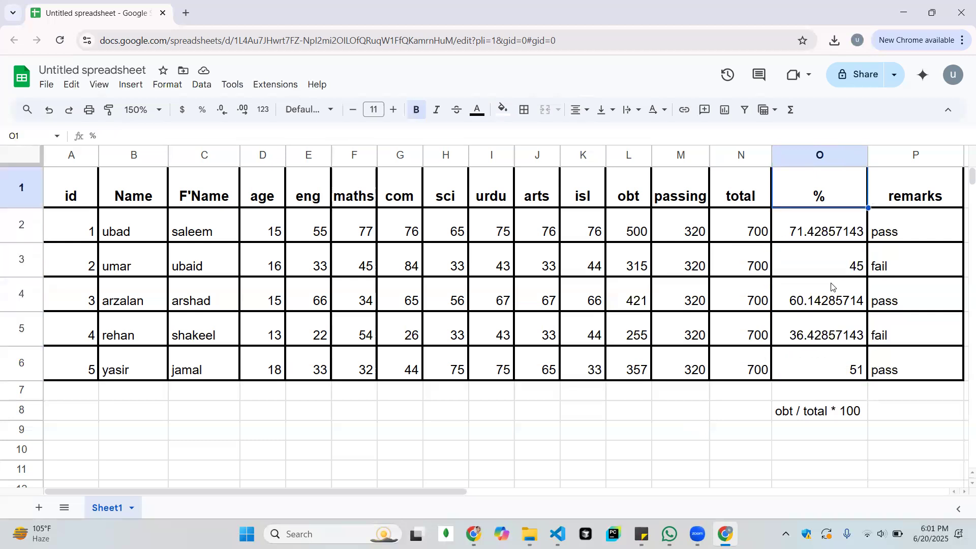
Format the first student's percentage in cell O2 to two decimal places
left_click(833, 236)
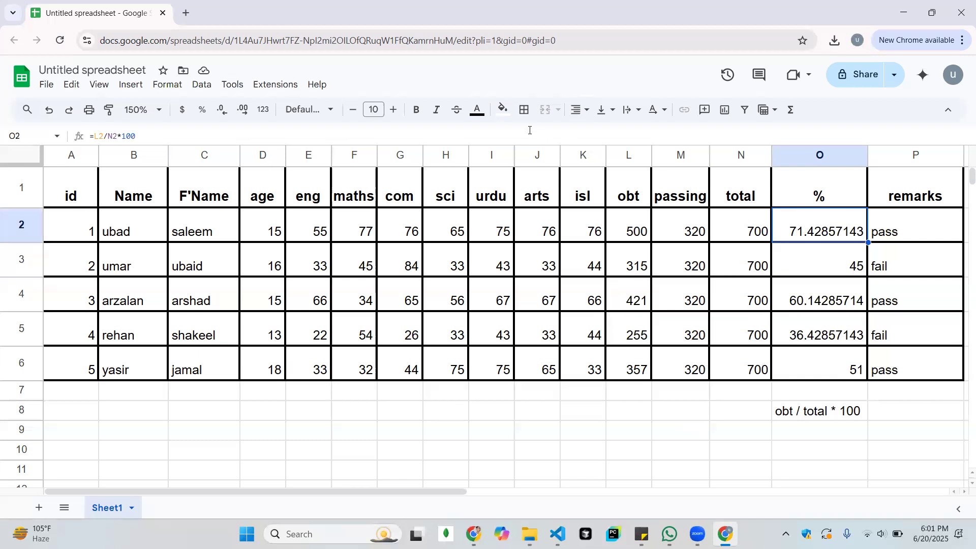
left_click(246, 113)
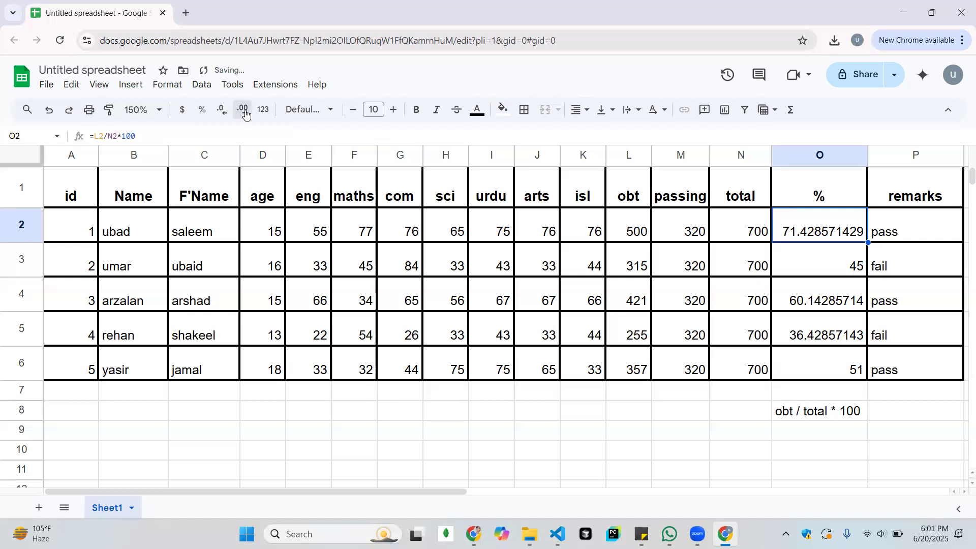
left_click(226, 113)
left_click(226, 112)
left_click(225, 113)
left_click(226, 113)
left_click(226, 113)
left_click(226, 113)
left_click(226, 113)
left_click(226, 112)
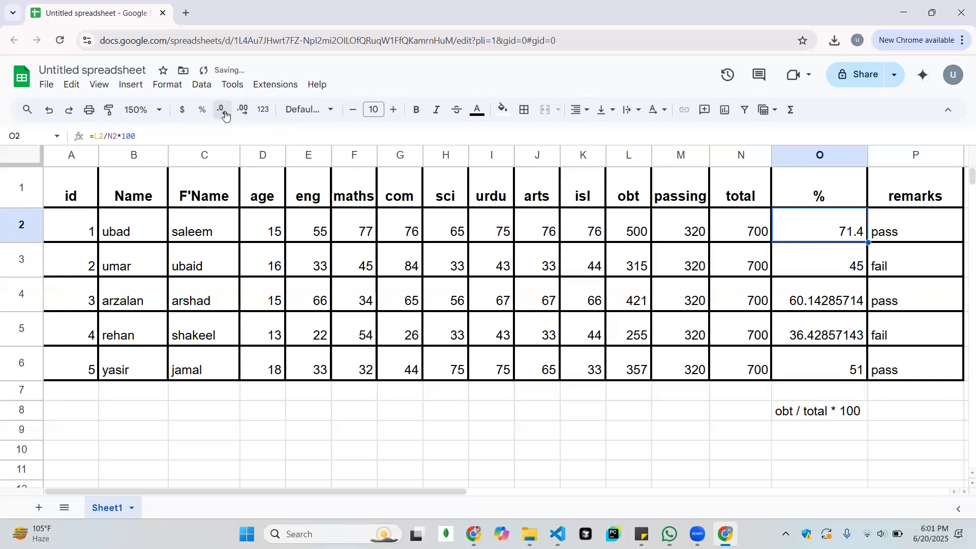
left_click(236, 115)
Format the remaining students' percentages in O3:O6 to two decimal places
left_click(820, 274)
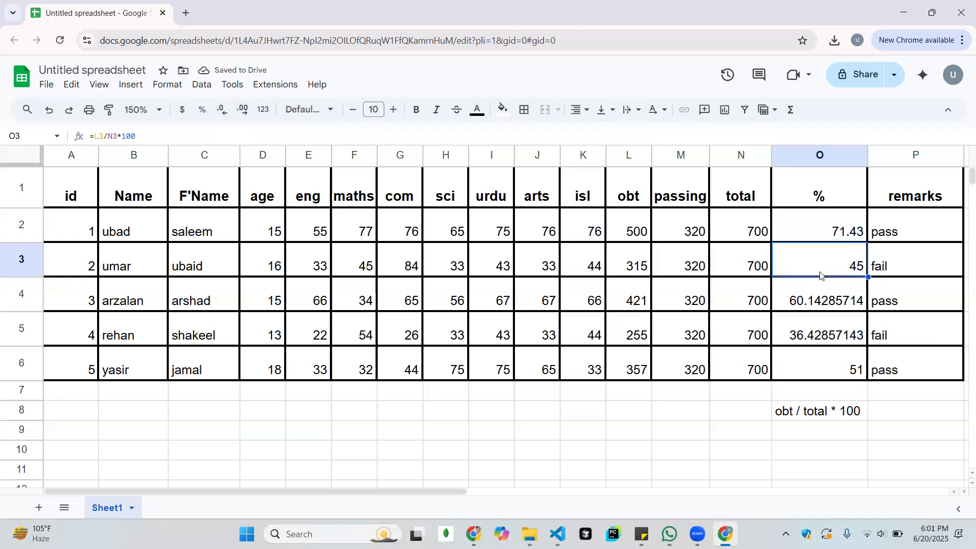
key("ctrl+shift+Down")
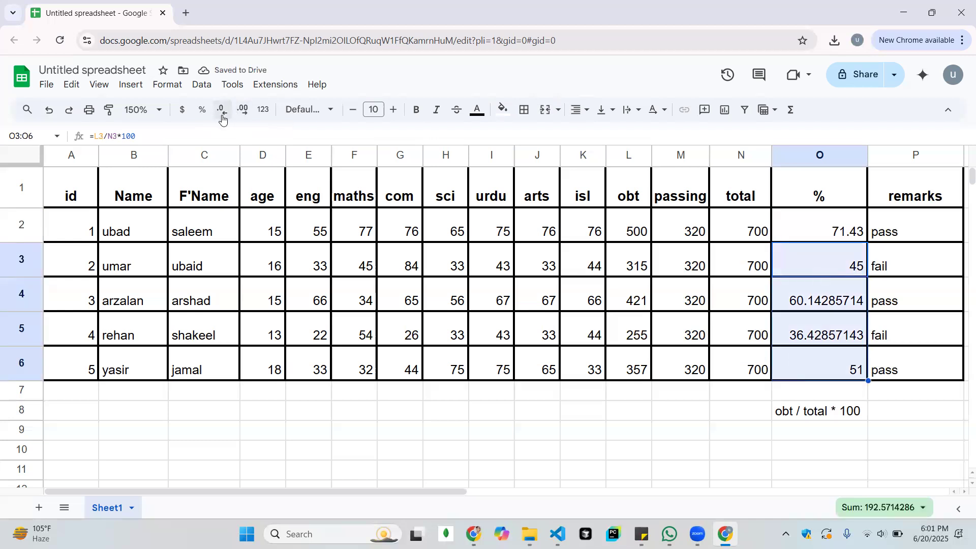
left_click(222, 115)
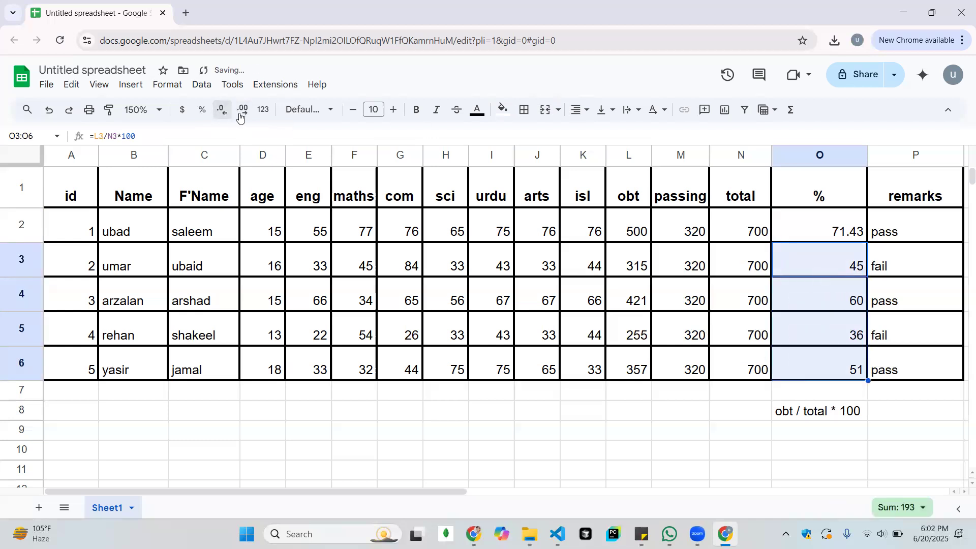
left_click(244, 113)
left_click(246, 114)
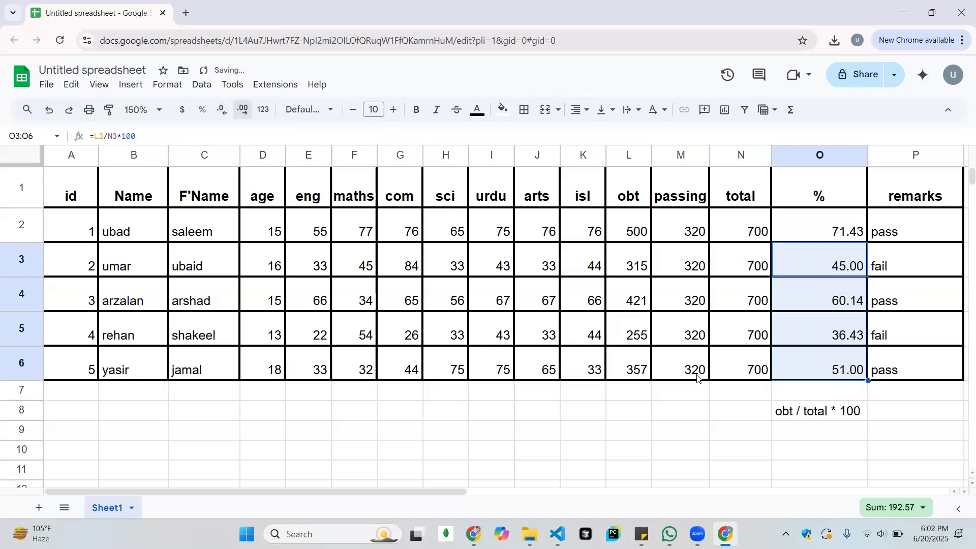
left_click(904, 418)
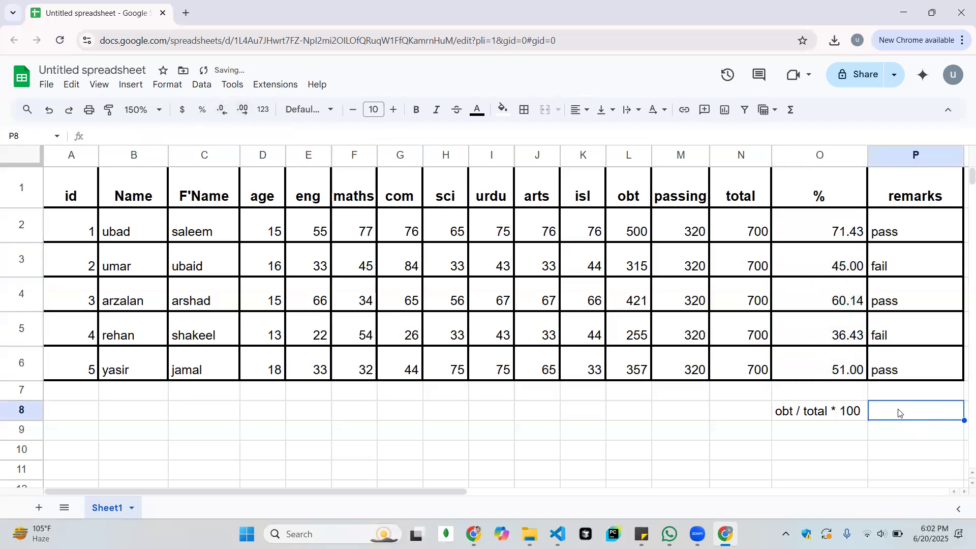
left_click(825, 232)
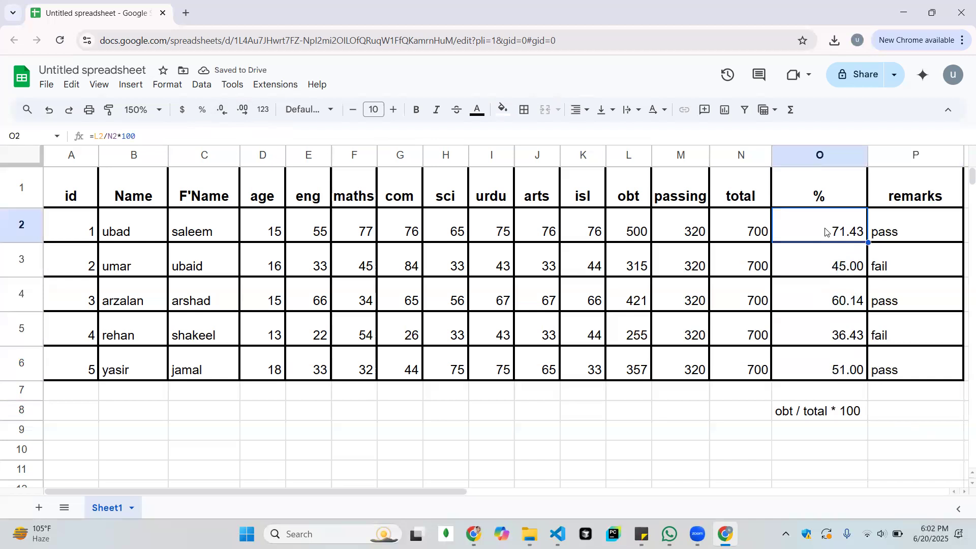
key("shift+Down")
key("shift+Down")
key("shift+Down")
key("shift+Down")
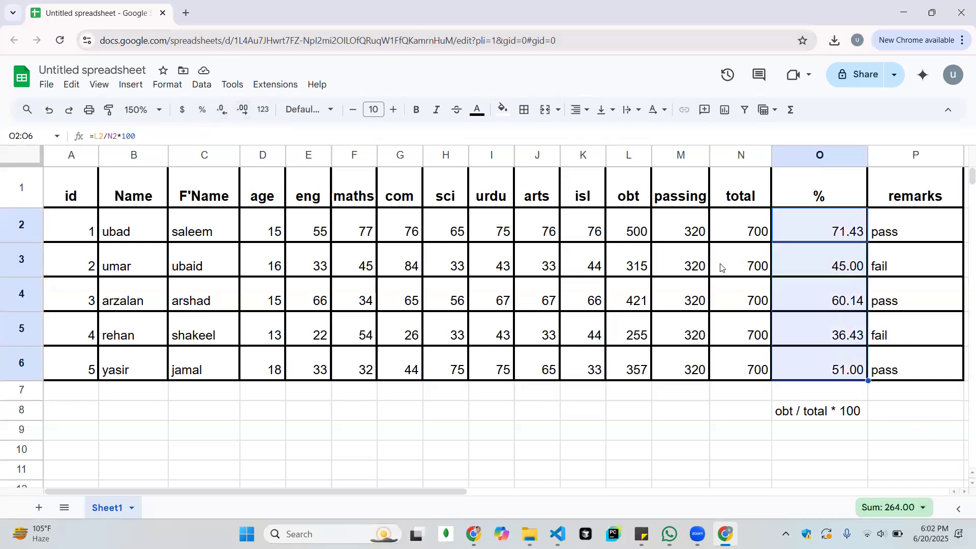
left_click(887, 356)
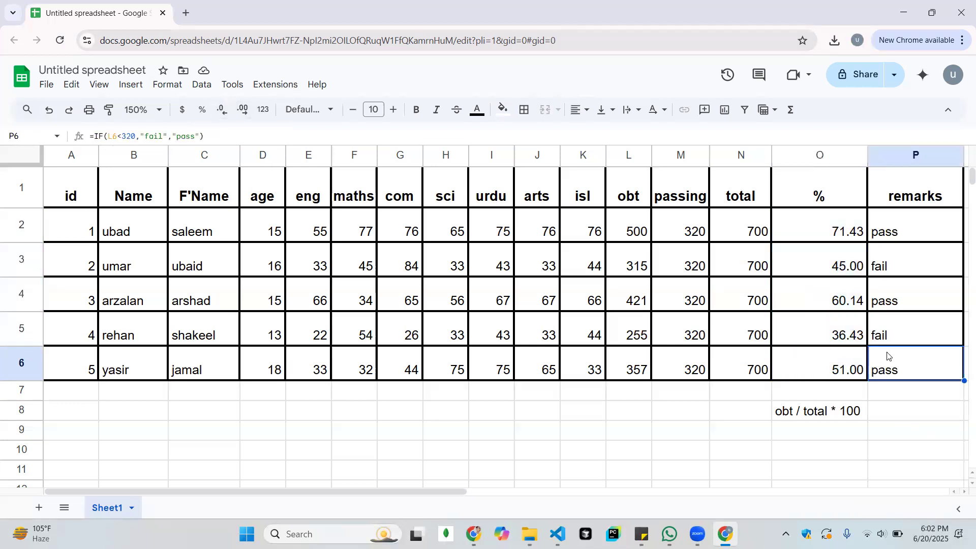
key("Left")
key("Up")
key("Up")
key("Up")
key("Up")
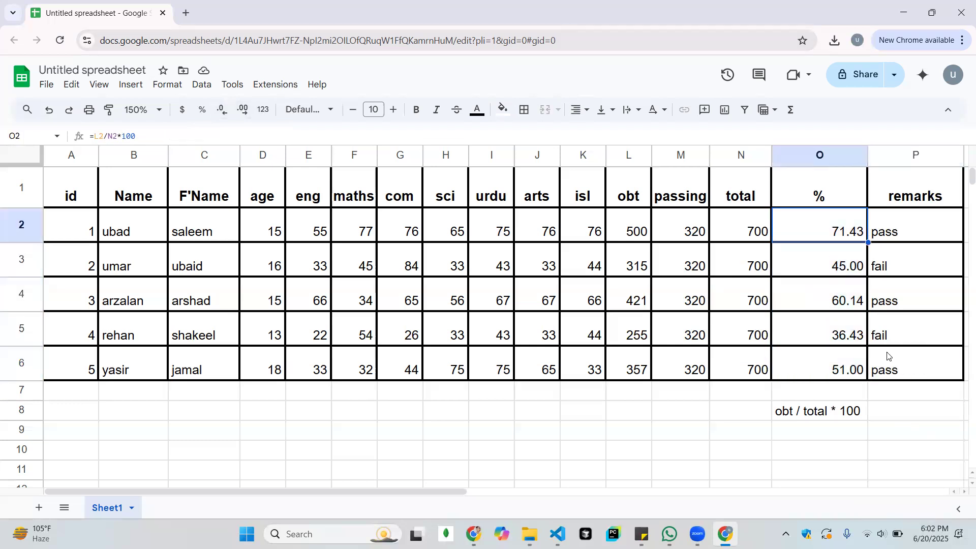
key("shift+Down")
key("shift+Down")
key("shift+Down")
key("shift+Down")
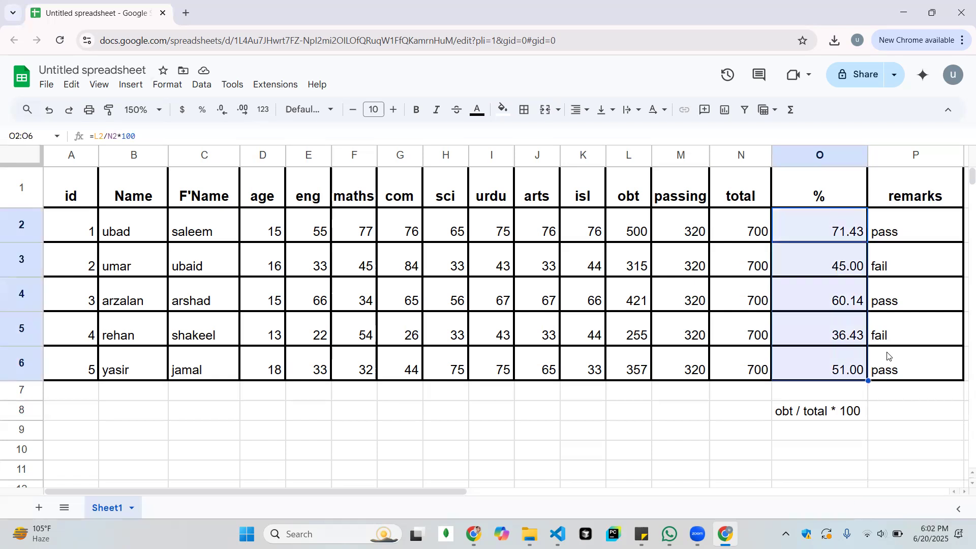
left_click(328, 112)
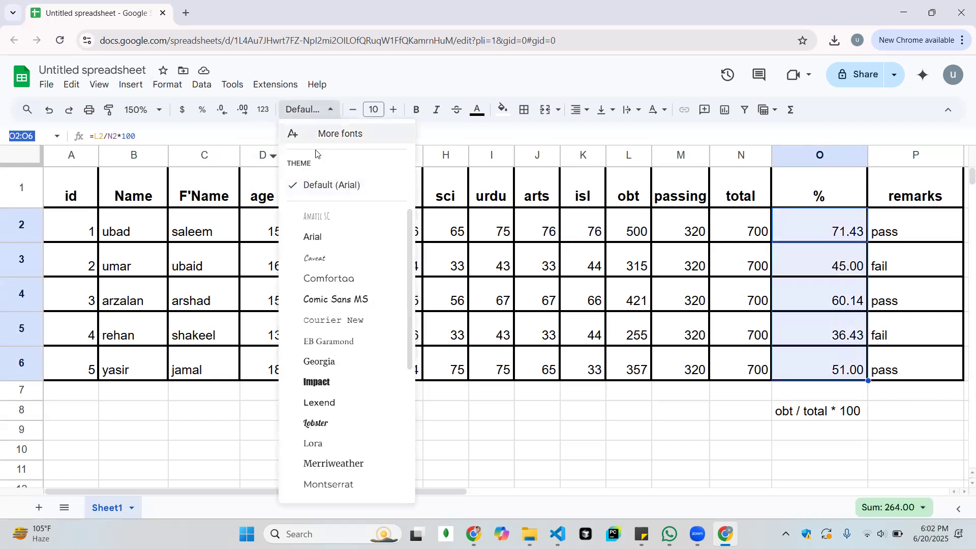
left_click(253, 143)
left_click(926, 421)
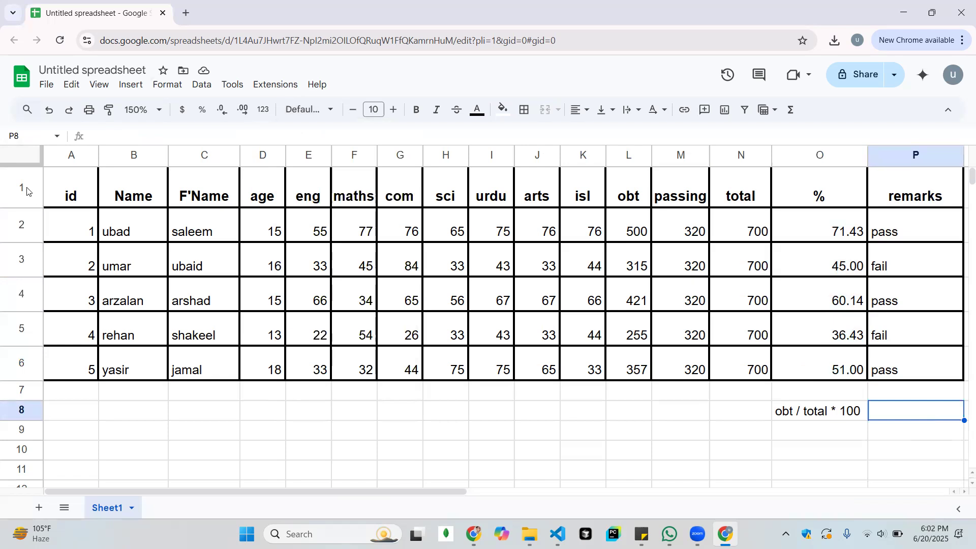
Create a filter over rows 1 to 6 of the marks table and look at the F'Name column's filter options
left_click_drag(27, 190, 31, 348)
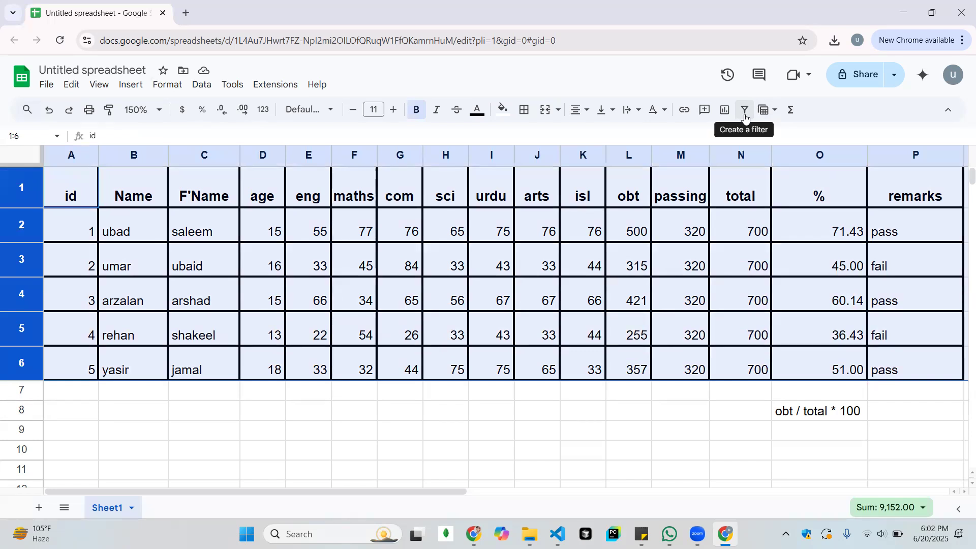
left_click(745, 114)
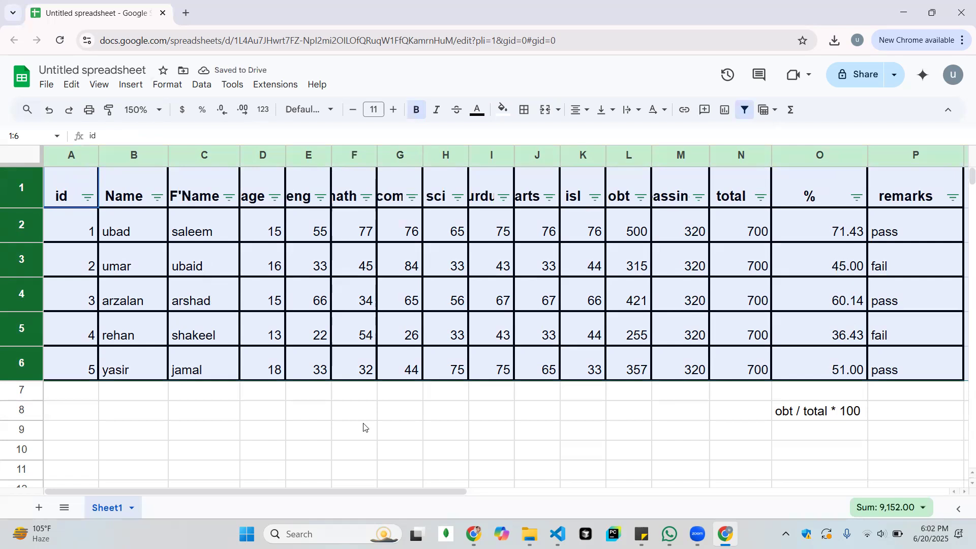
left_click(274, 409)
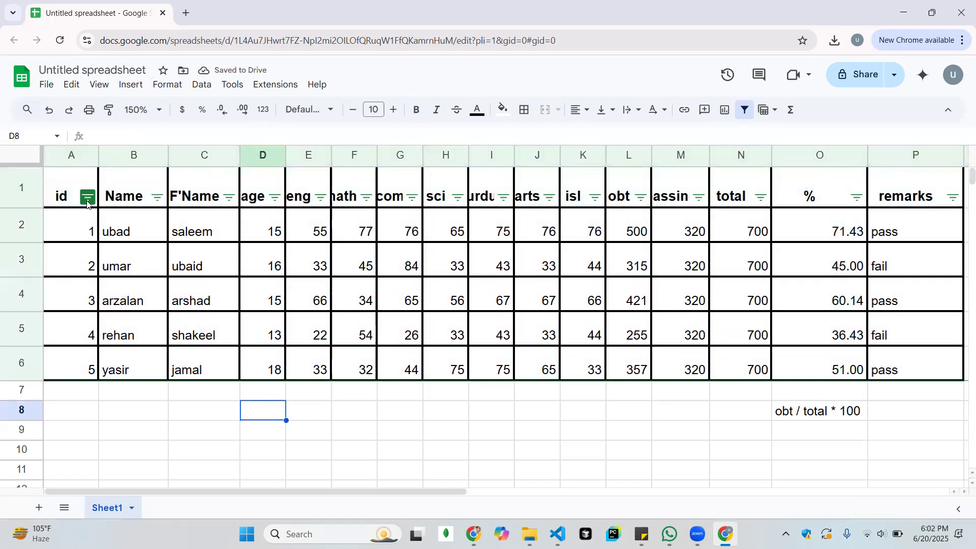
left_click(227, 202)
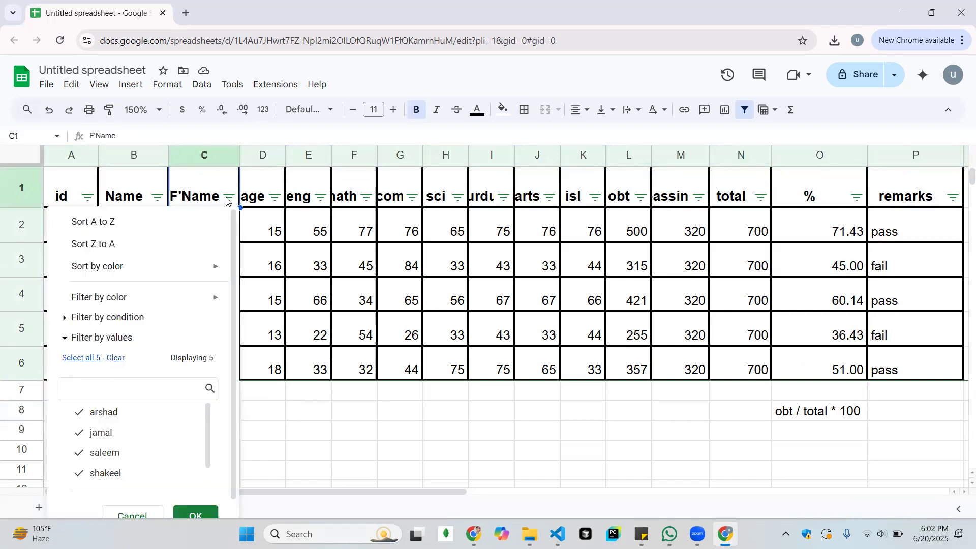
left_click(383, 425)
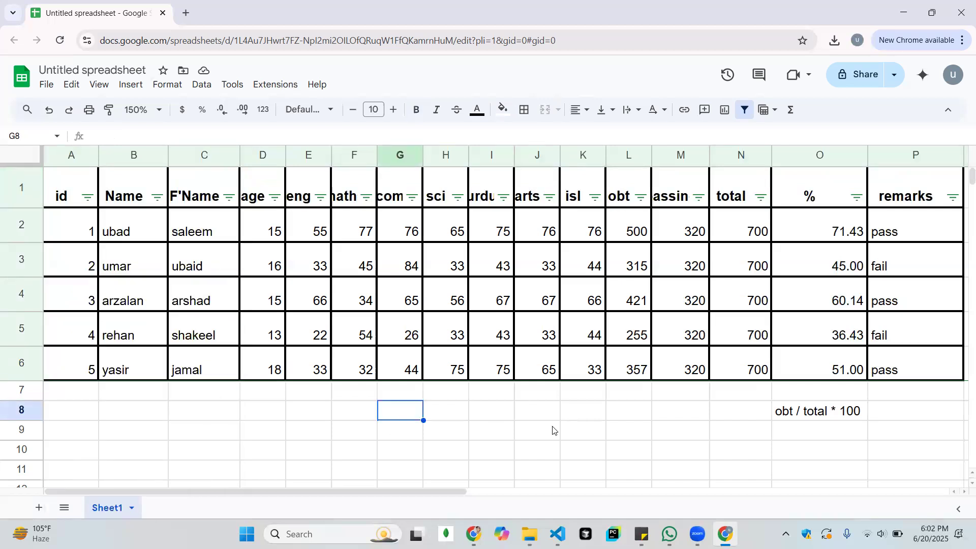
Filter the age column by values so that only students aged 15 are shown
left_click(267, 198)
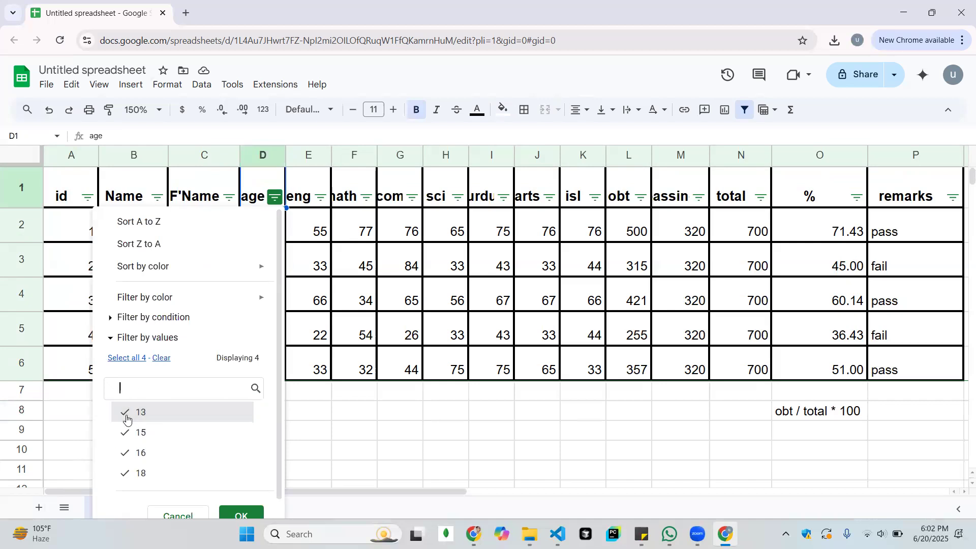
left_click(126, 416)
left_click(125, 435)
left_click(122, 457)
left_click(128, 471)
left_click(134, 436)
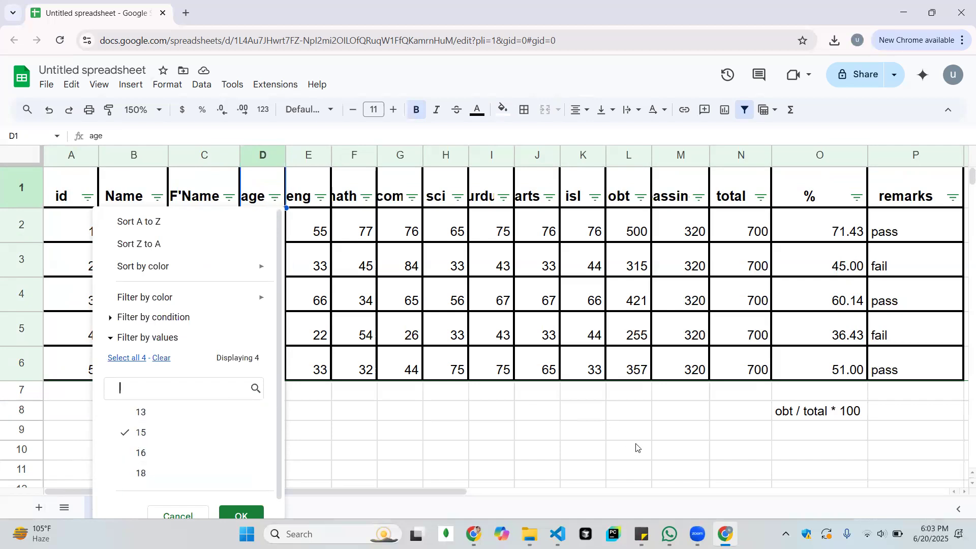
scroll(635, 443, "down", 1)
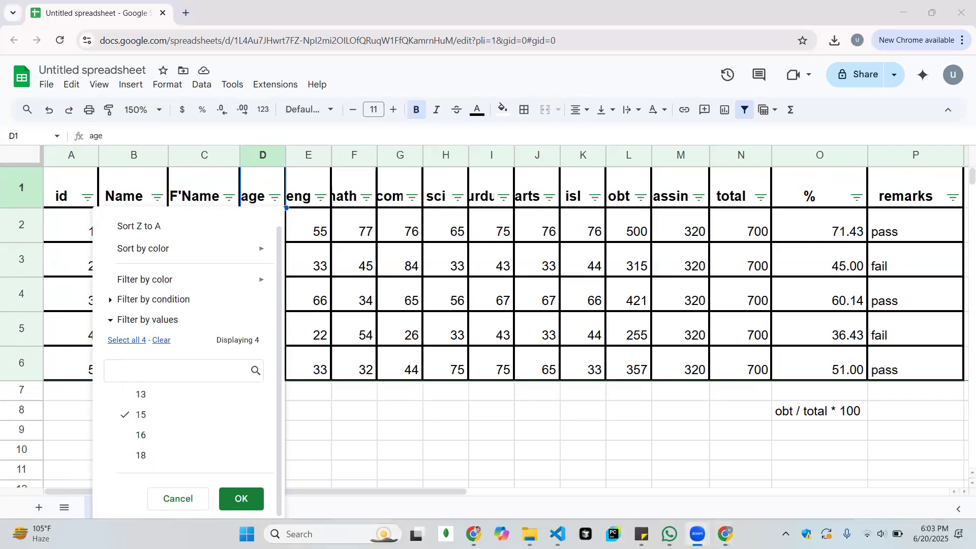
left_click(241, 500)
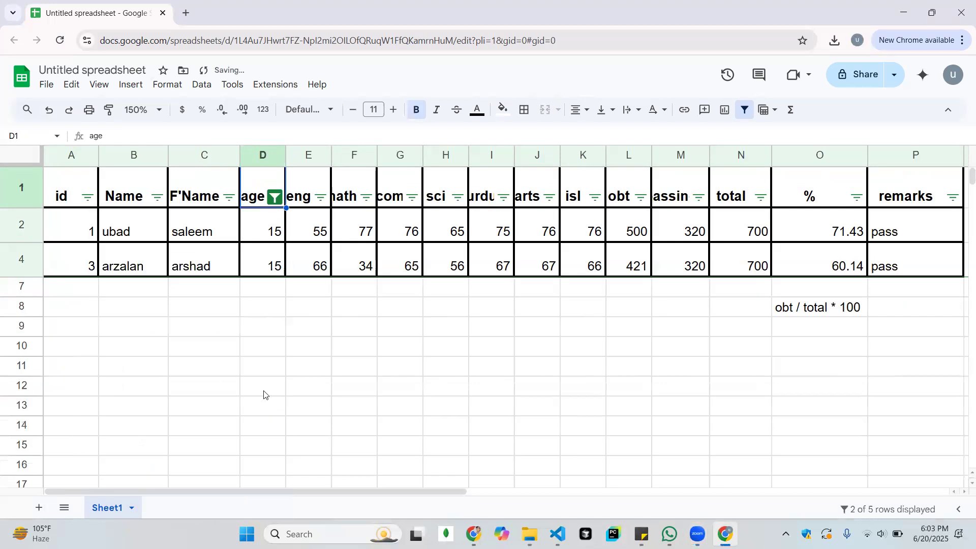
left_click(441, 312)
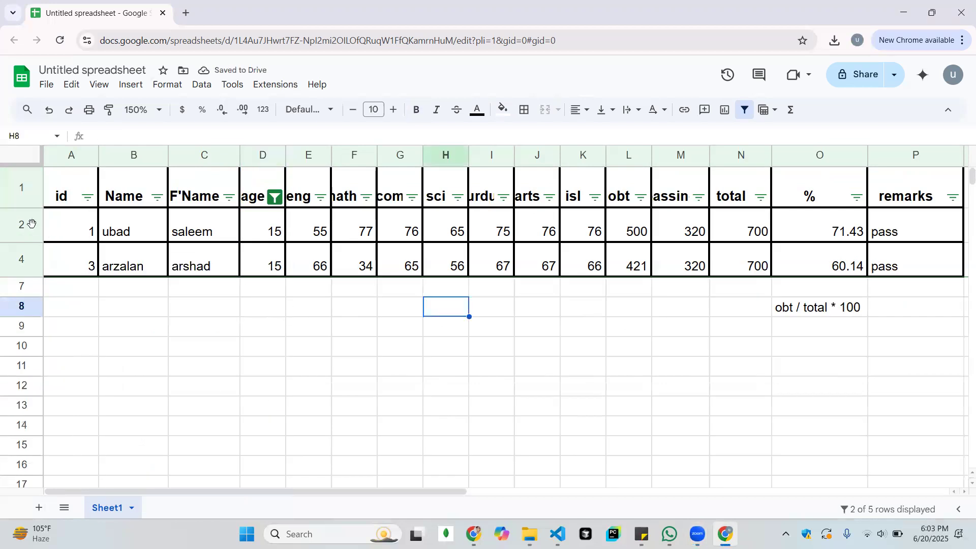
left_click(32, 225)
key("Down")
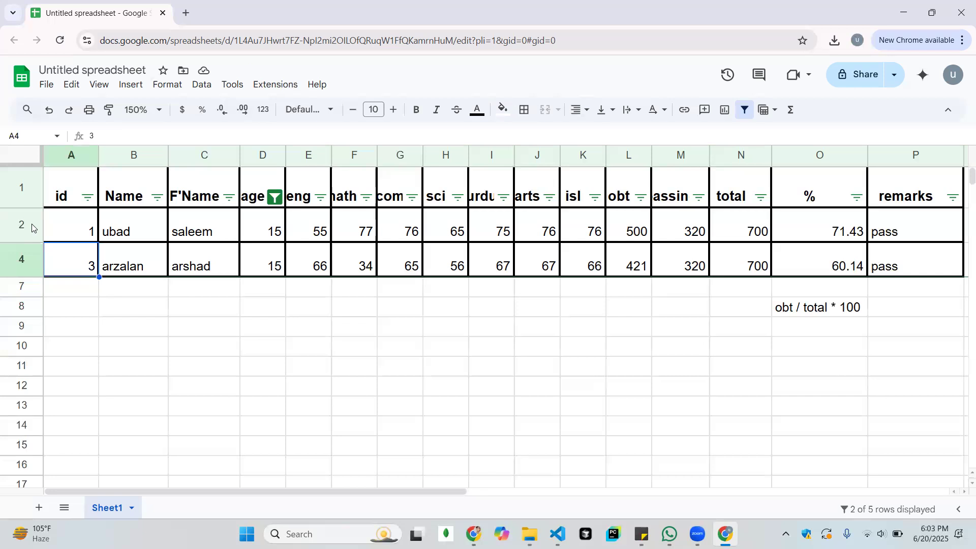
key("Up")
left_click(155, 303)
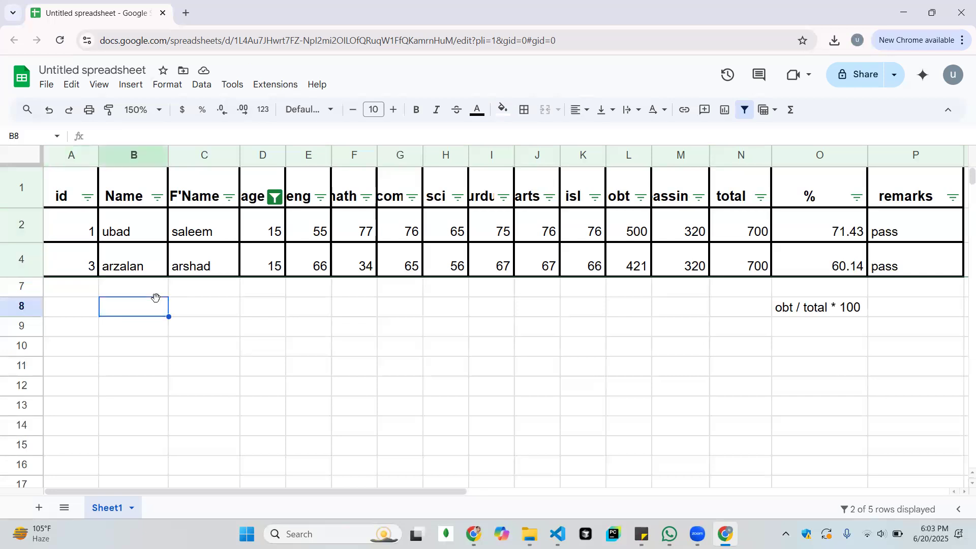
Reset the age column's value filter by selecting all ages so that every student row is shown
left_click(275, 197)
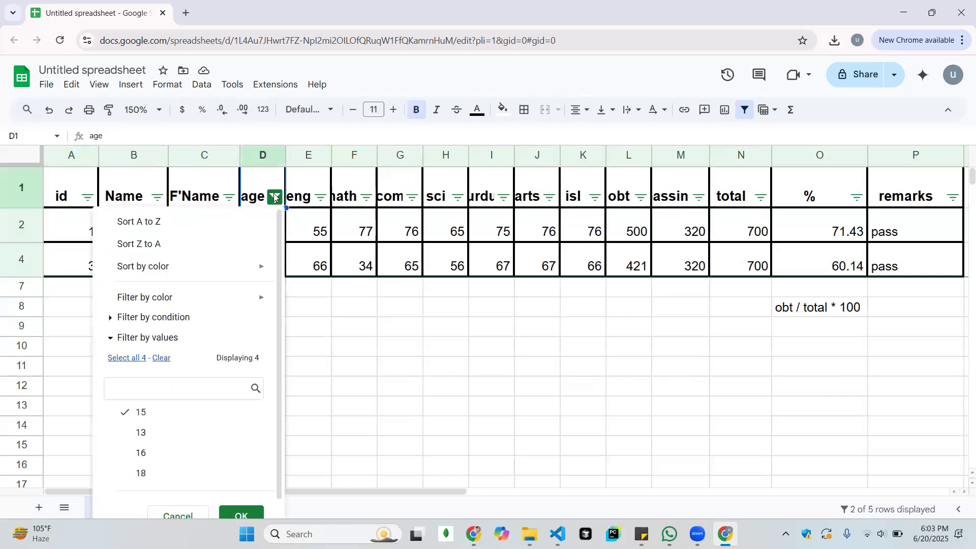
left_click(162, 358)
left_click(127, 358)
left_click(251, 516)
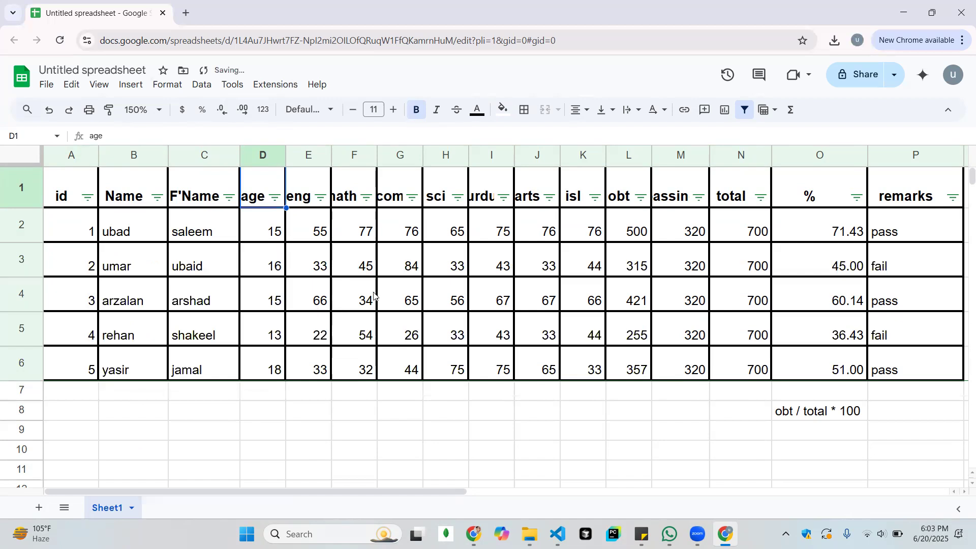
left_click(457, 284)
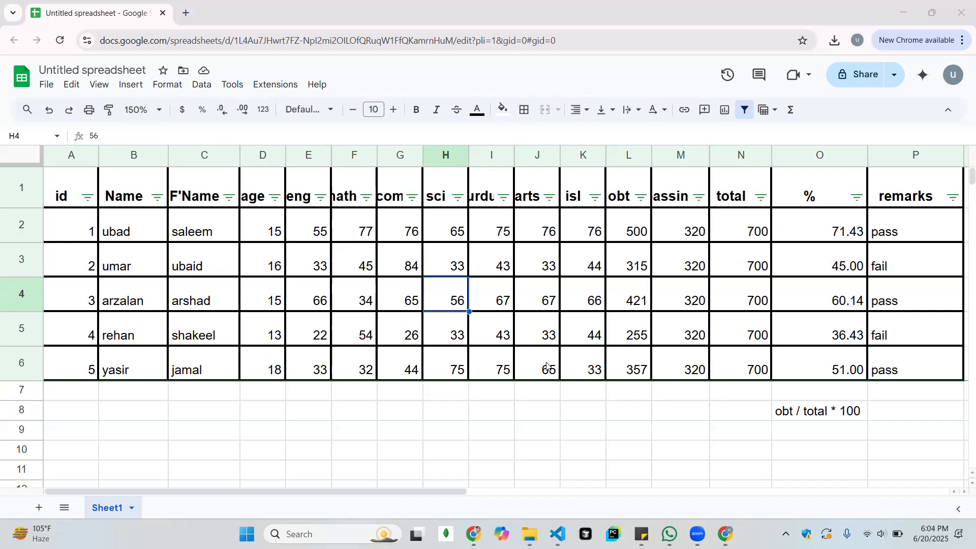
Clear all the students' percentages in cells O2:O6
left_click(829, 238)
key("shift+Down")
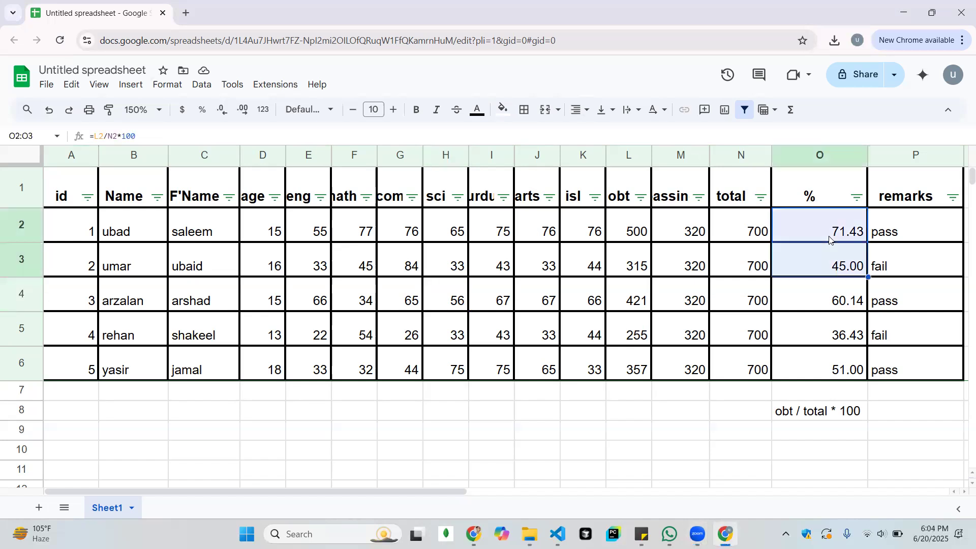
key("shift+Down")
key("shift+Down")
key("shift+Down")
key("Delete")
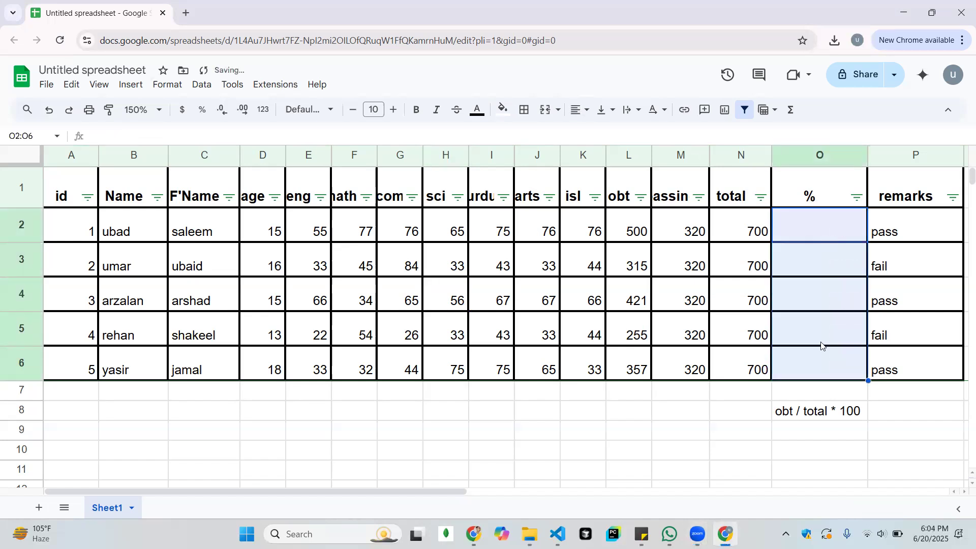
left_click(816, 436)
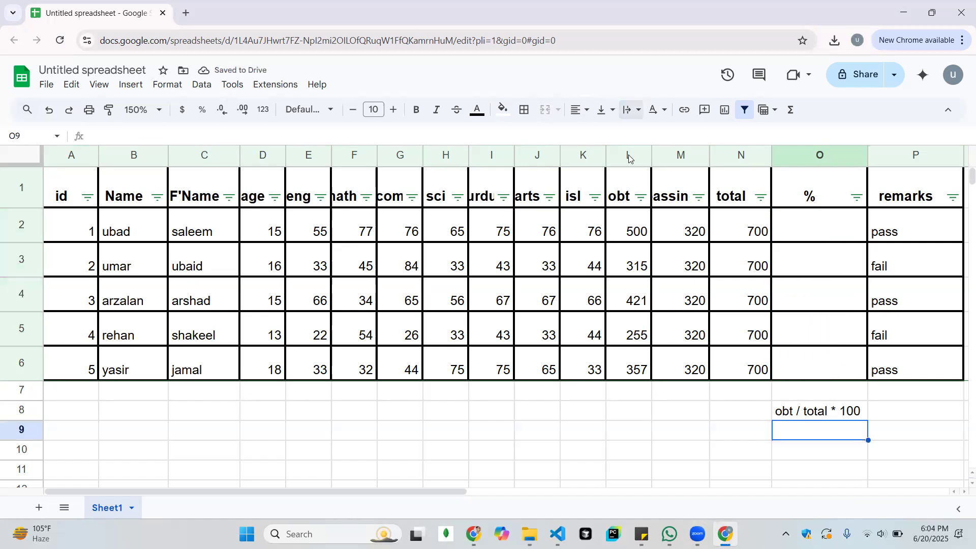
Calculate the first student's percentage in cell O2 with the formula =L2/N2*100 and reject the suggested autofill
left_click(810, 239)
type("=")
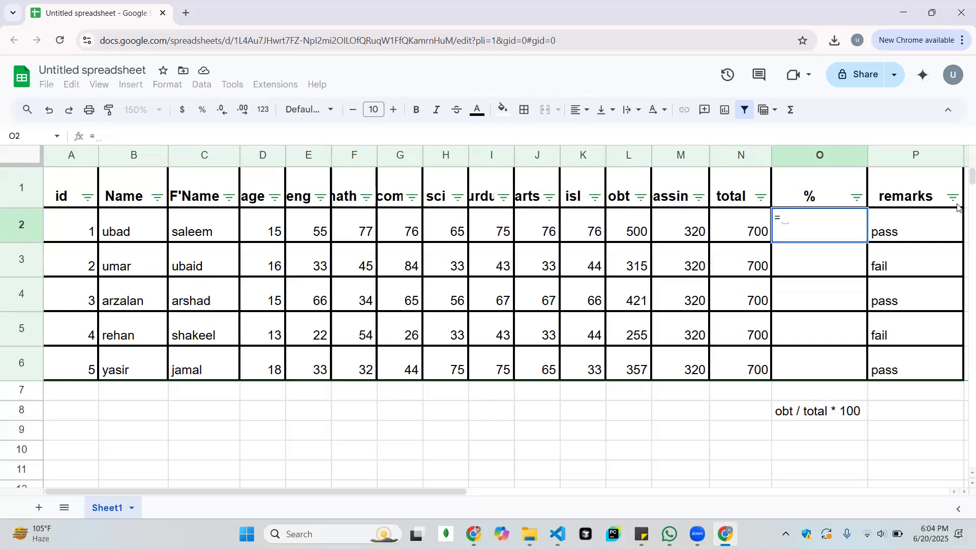
type("l2")
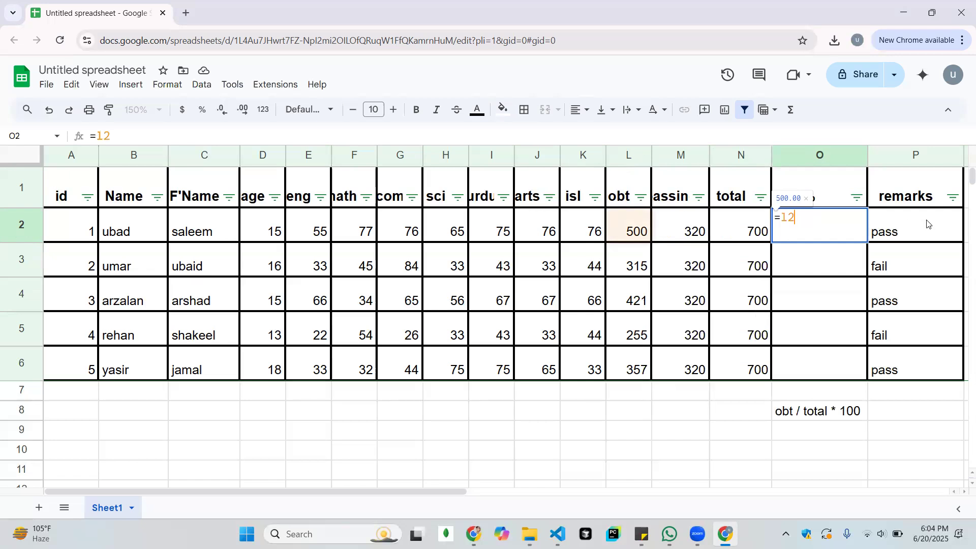
type("/")
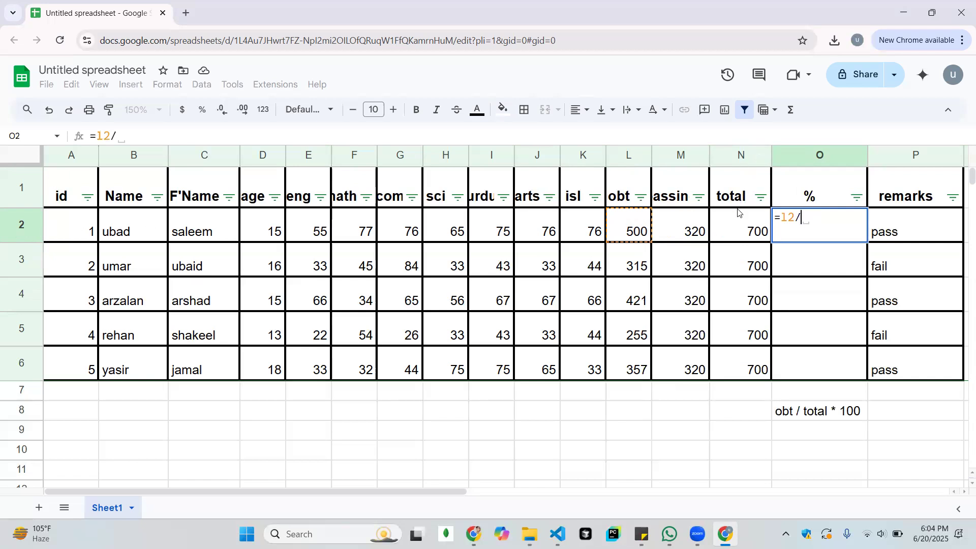
type("n")
type("2")
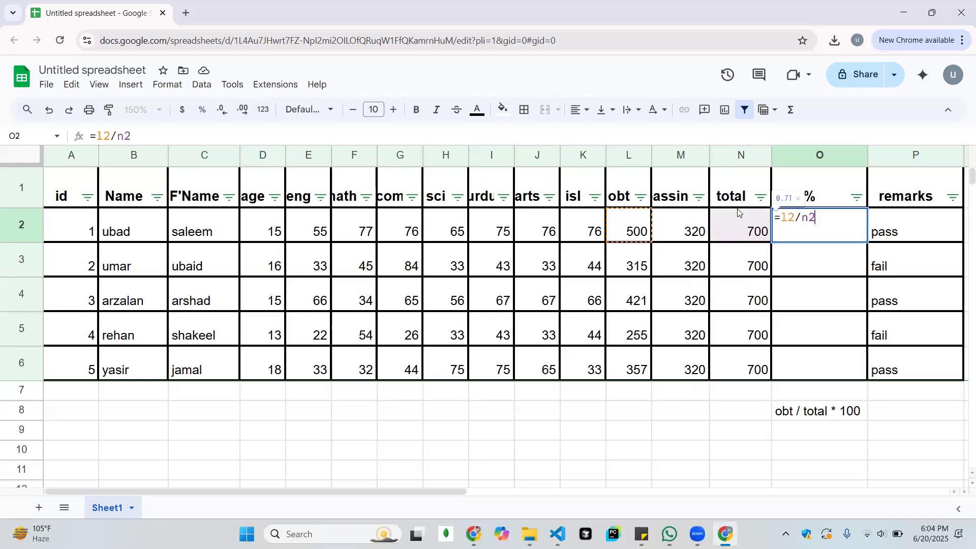
type("*100")
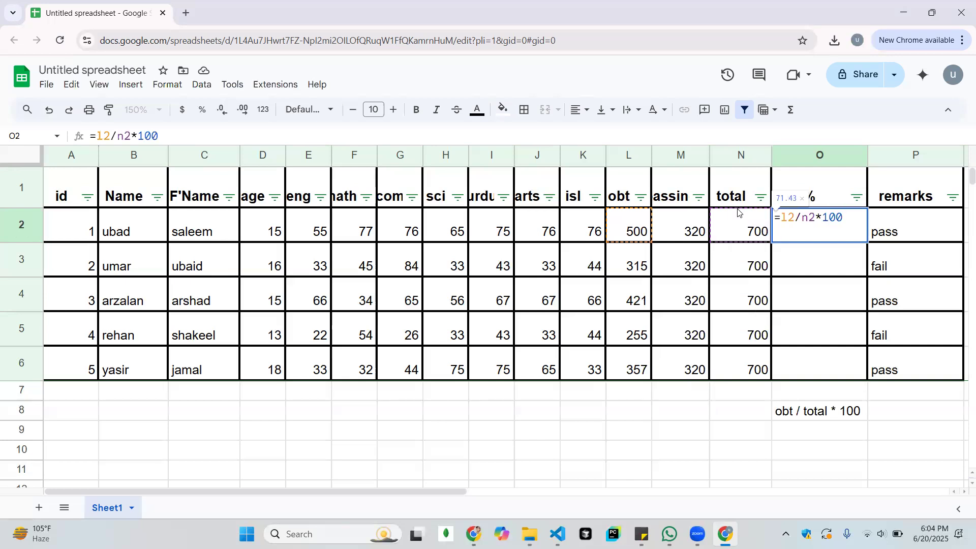
key("Return")
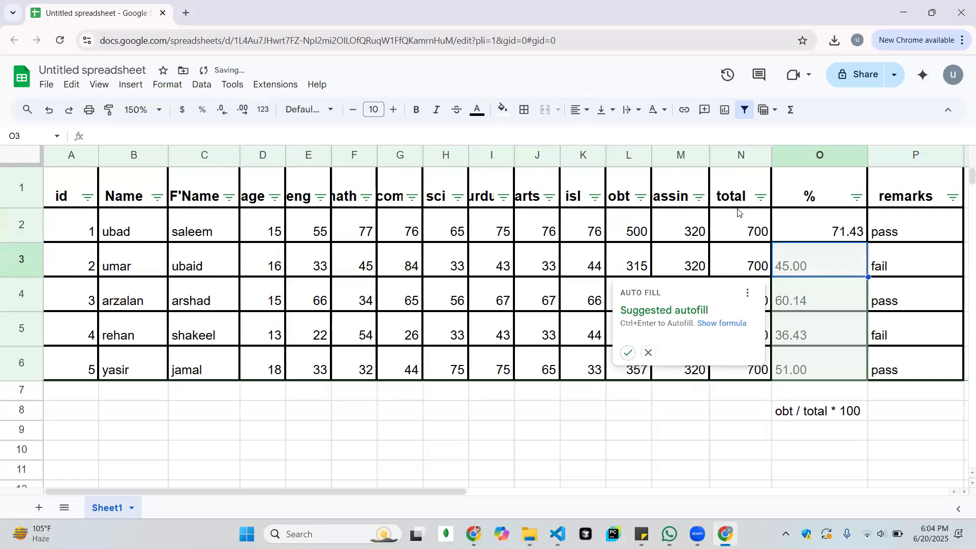
left_click(648, 352)
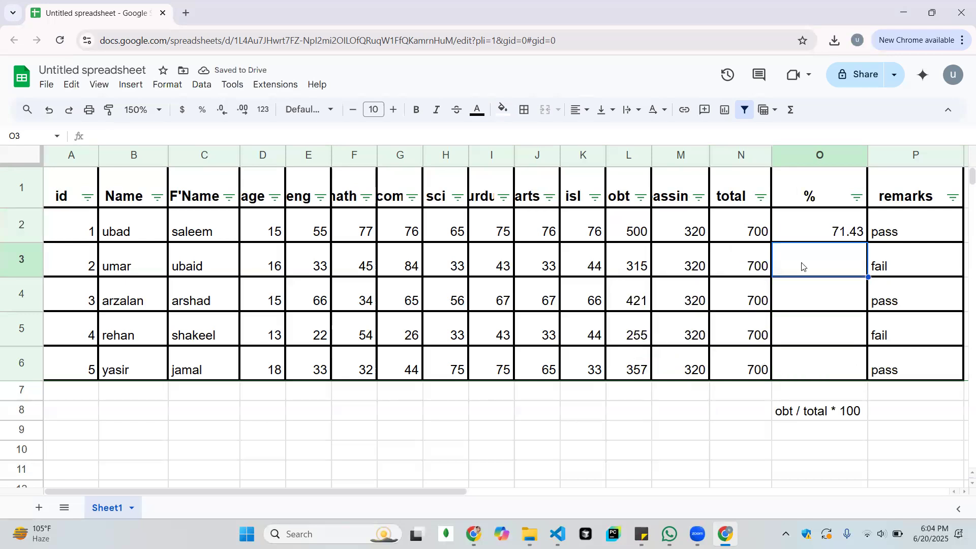
Try the suggested formula =L3/N3 in cell O3 for the second student's percentage
type("=")
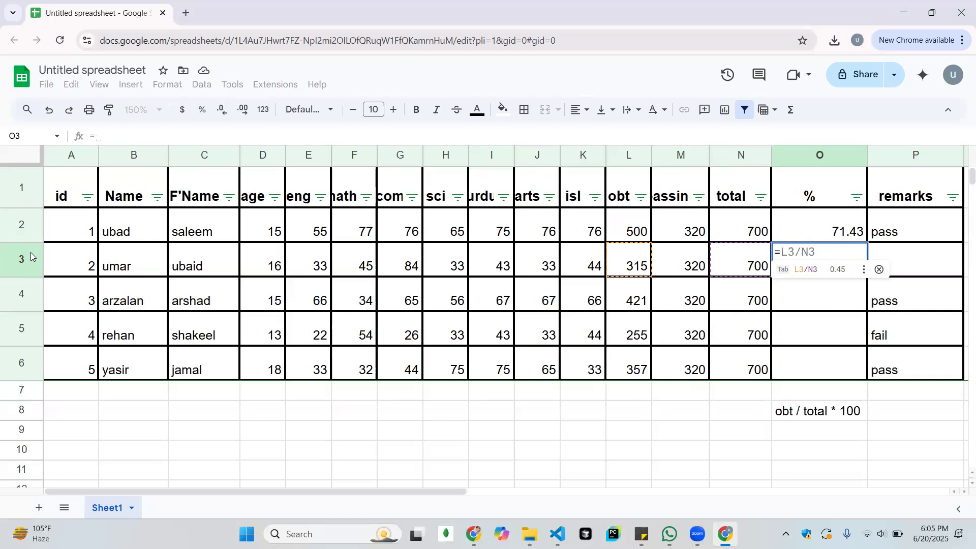
key("Tab")
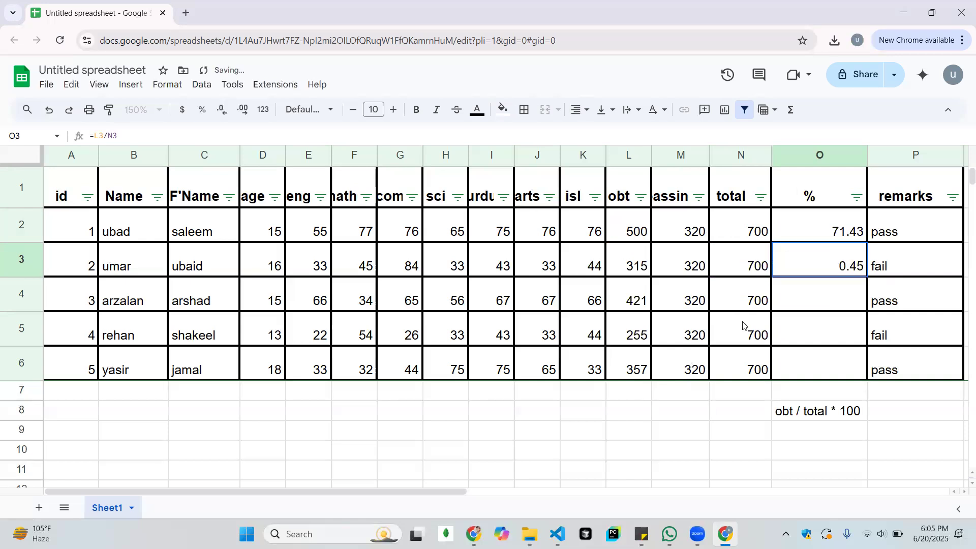
left_click(832, 311)
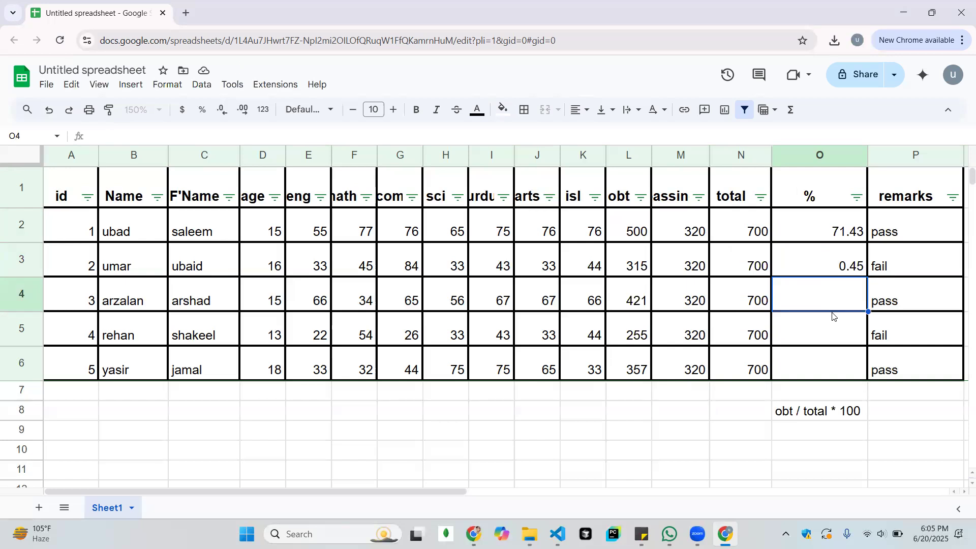
key("Down")
key("Down")
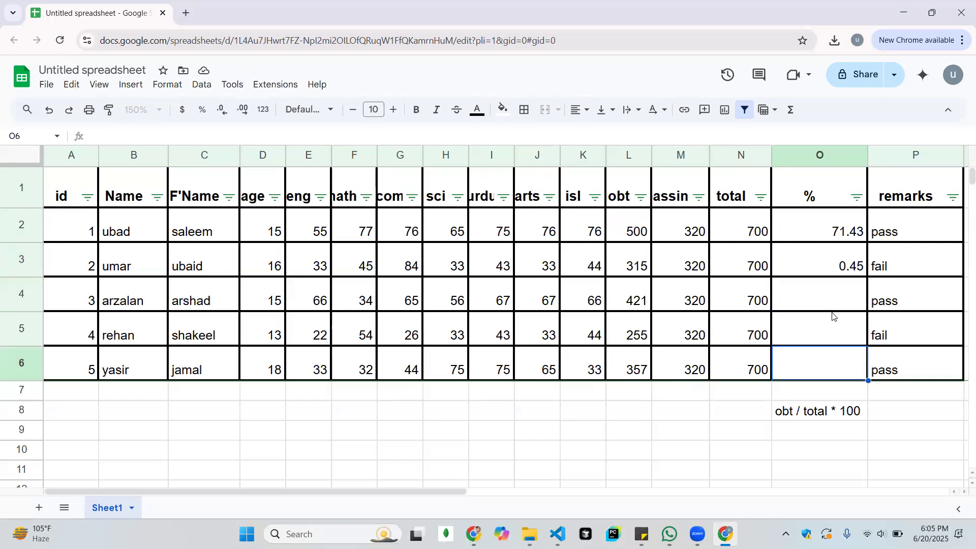
key("Up")
key("Up")
key("Up")
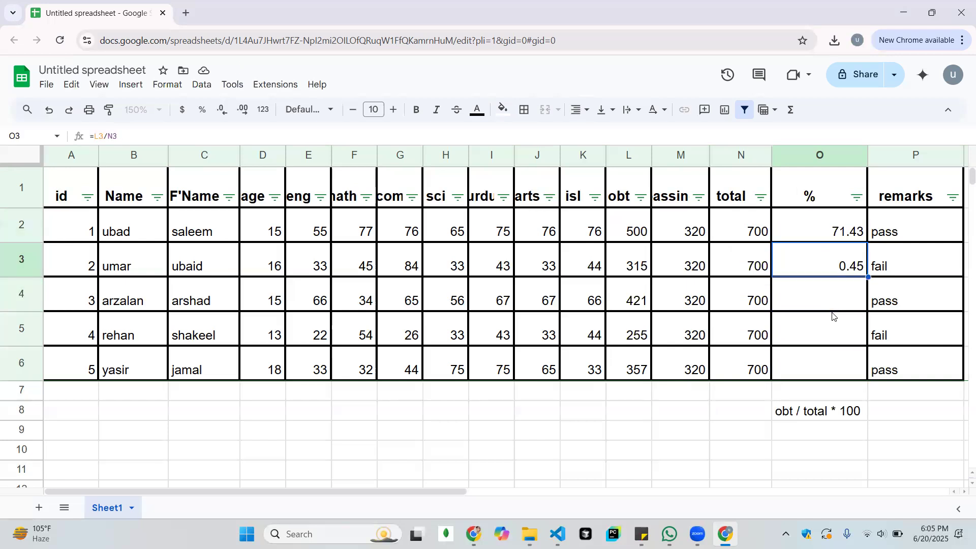
Clear the second student's id in cell A3 and the formula in cell O3
key("Home")
key("Delete")
left_click(839, 267)
key("Delete")
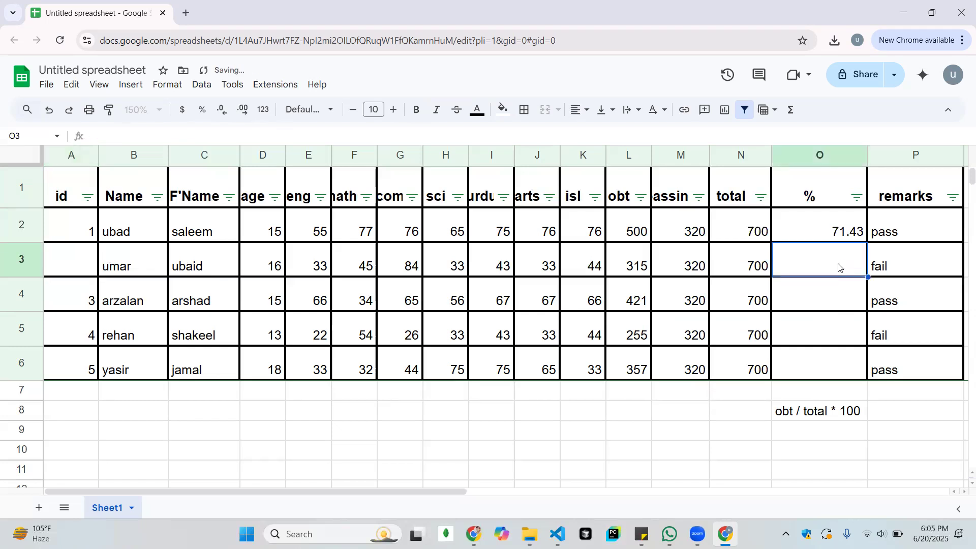